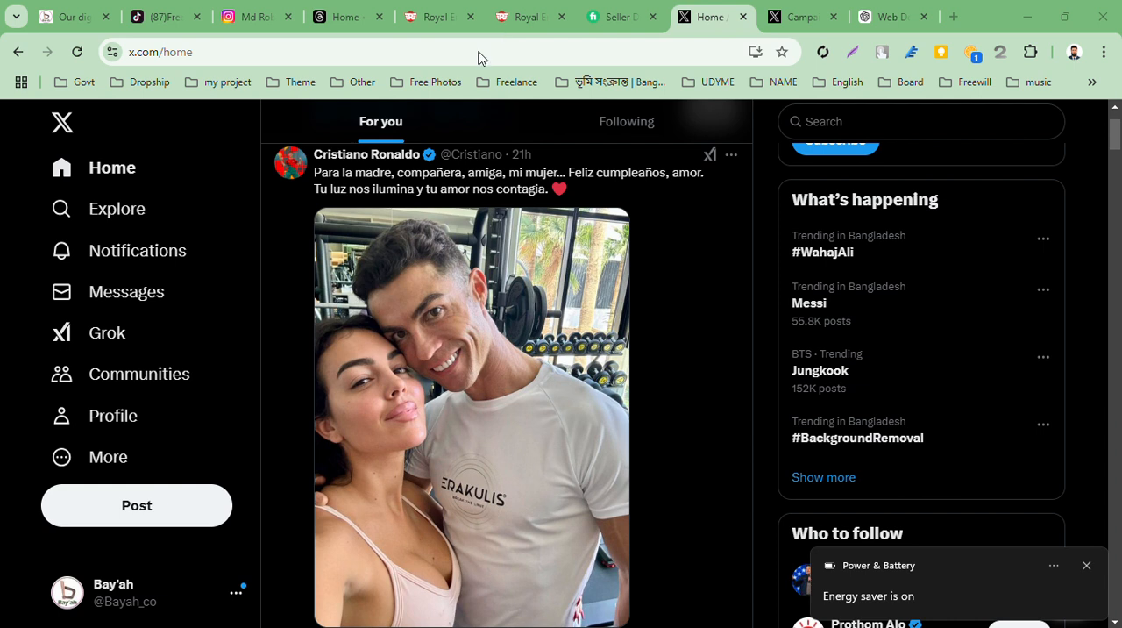
# Open X Ads to start a new campaign and view the objective choices, keeping the Sales objective
pyautogui.click(73, 451)
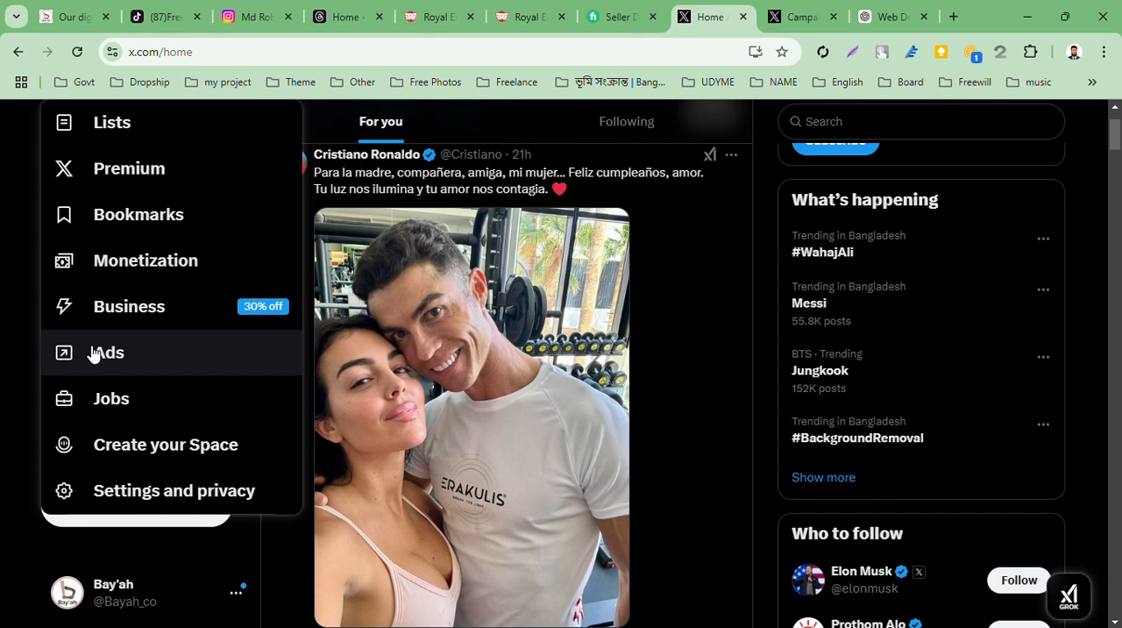
pyautogui.click(94, 352)
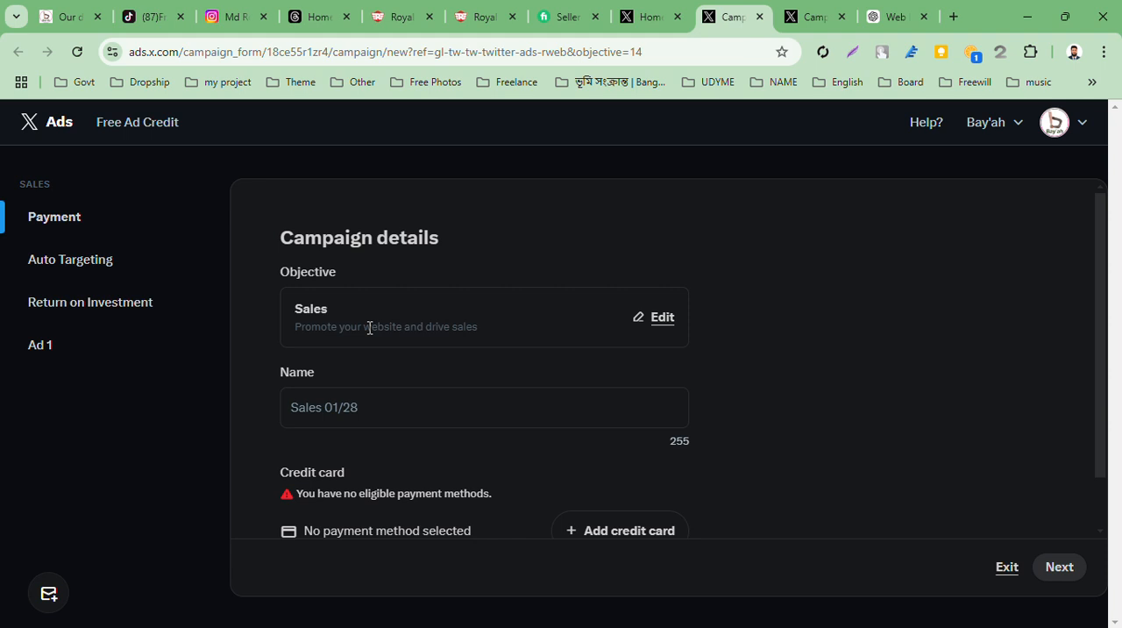
pyautogui.click(666, 317)
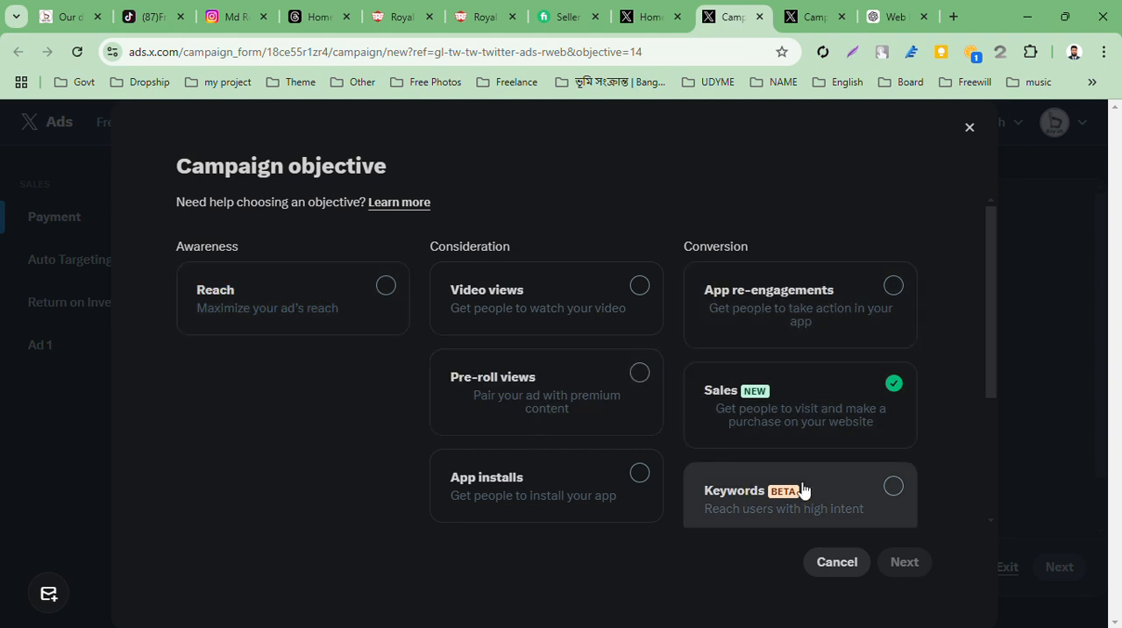
pyautogui.click(864, 565)
# Name the campaign Bay'ah in the campaign details
pyautogui.click(461, 417)
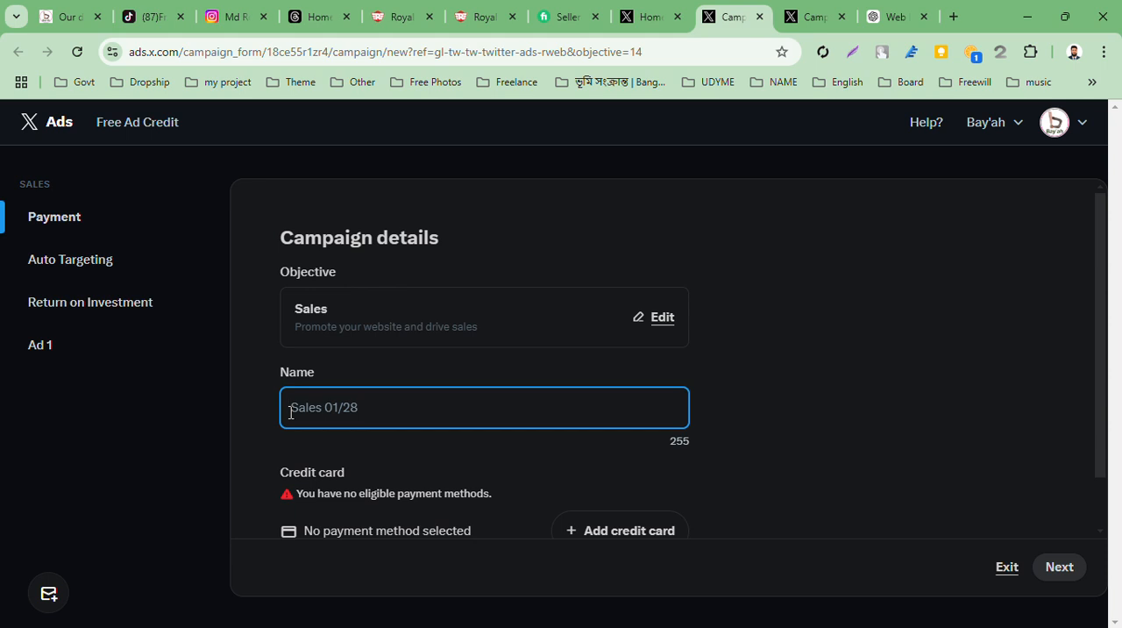
pyautogui.write('Ba')
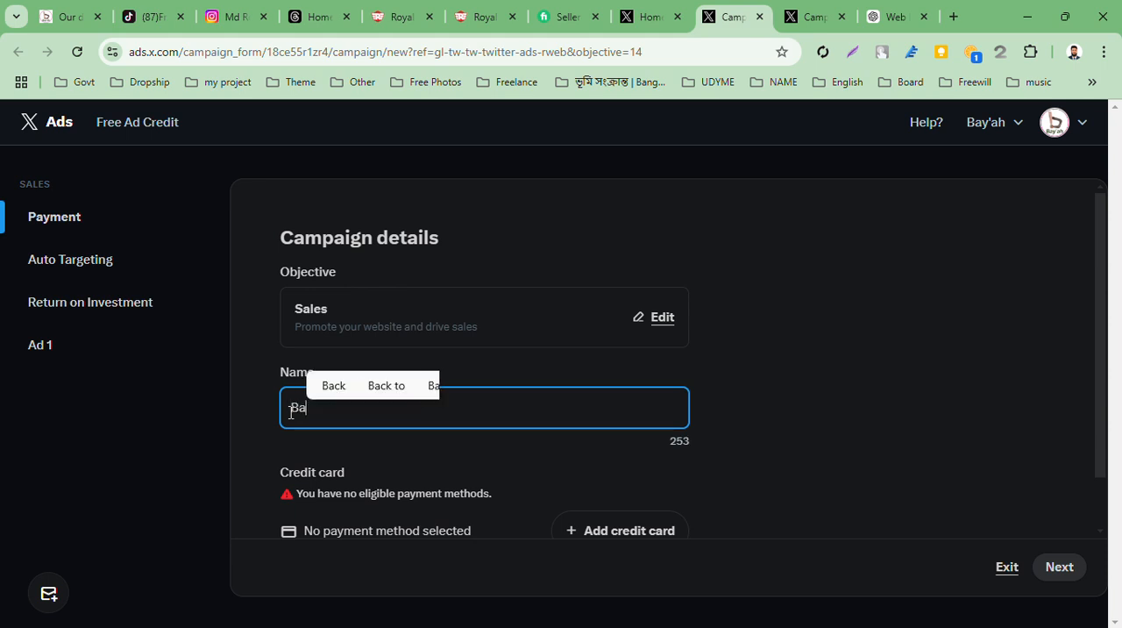
pyautogui.write("y'")
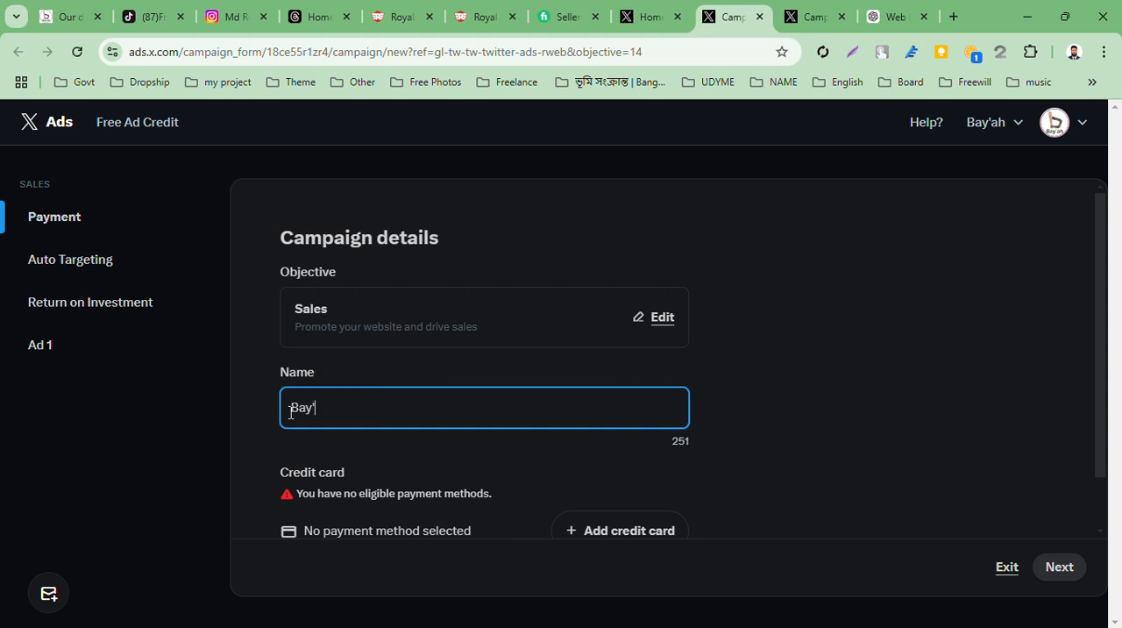
pyautogui.write('ah')
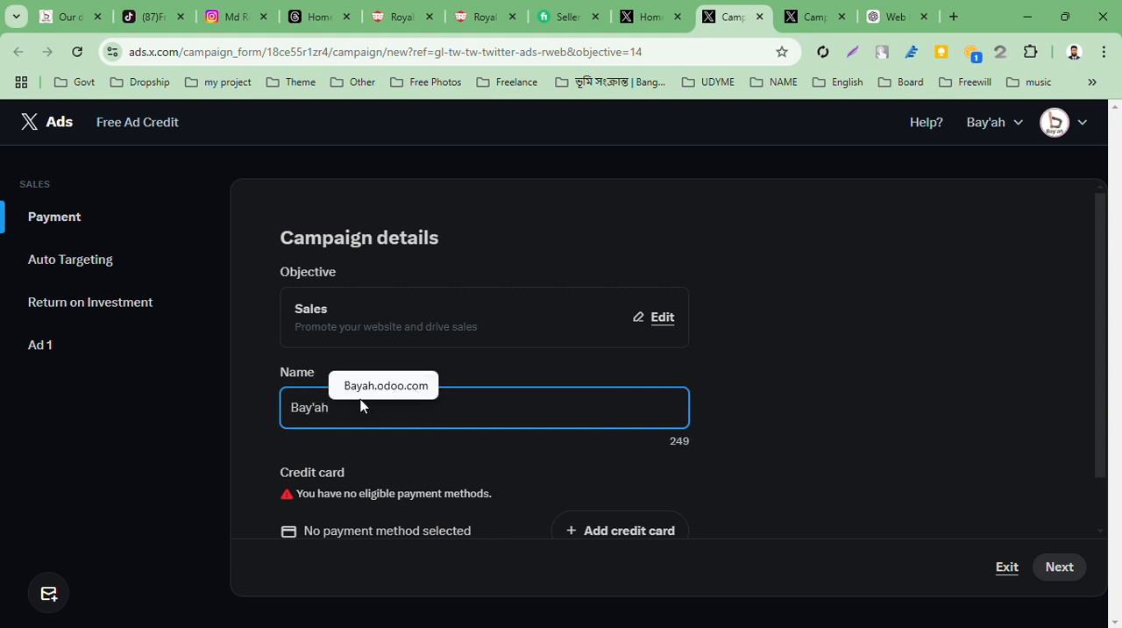
pyautogui.scroll(-1, 575, 445)
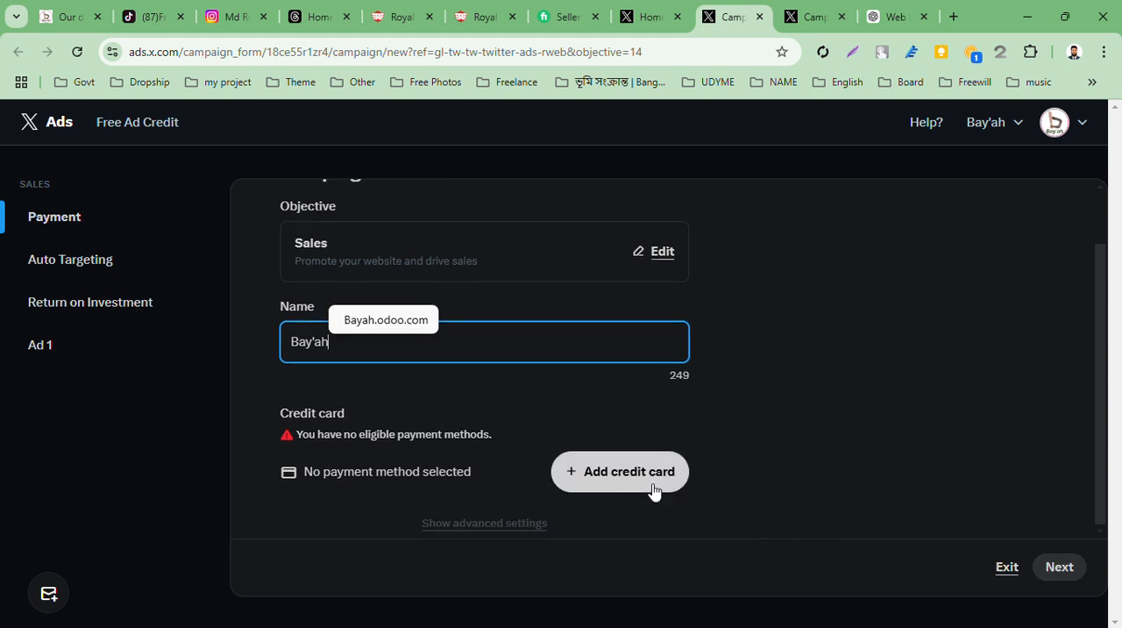
pyautogui.click(511, 523)
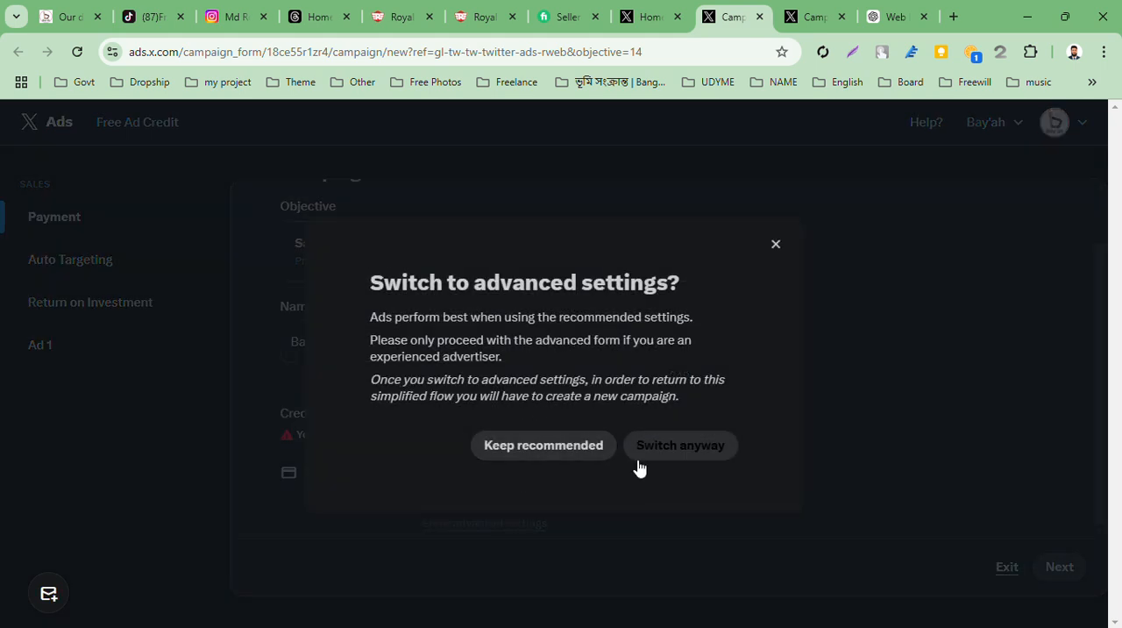
pyautogui.click(771, 250)
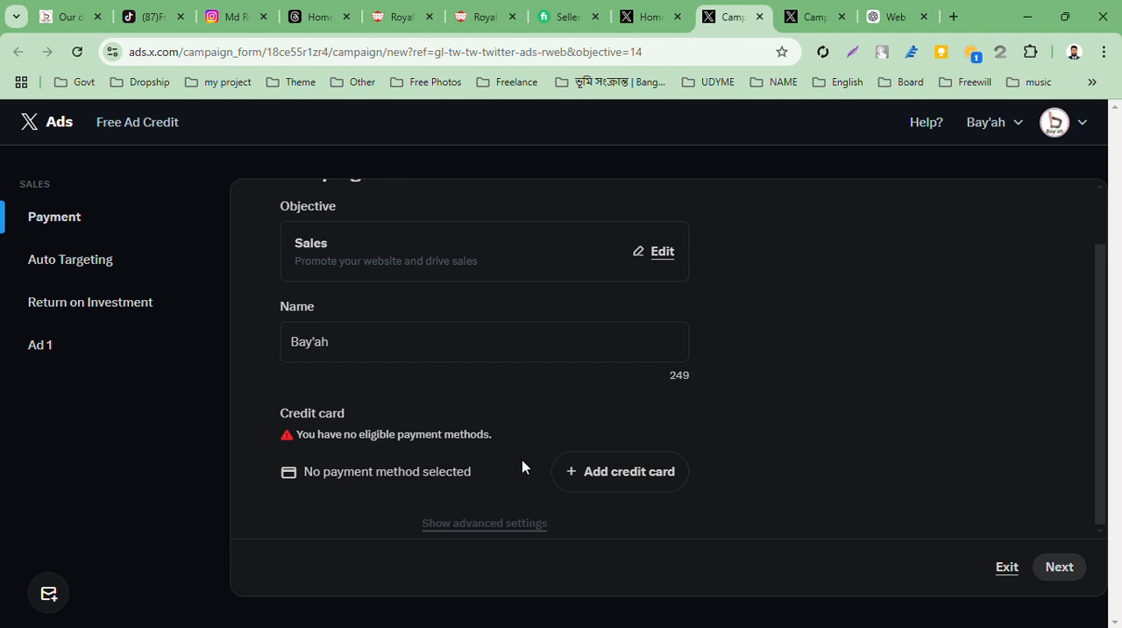
pyautogui.click(482, 523)
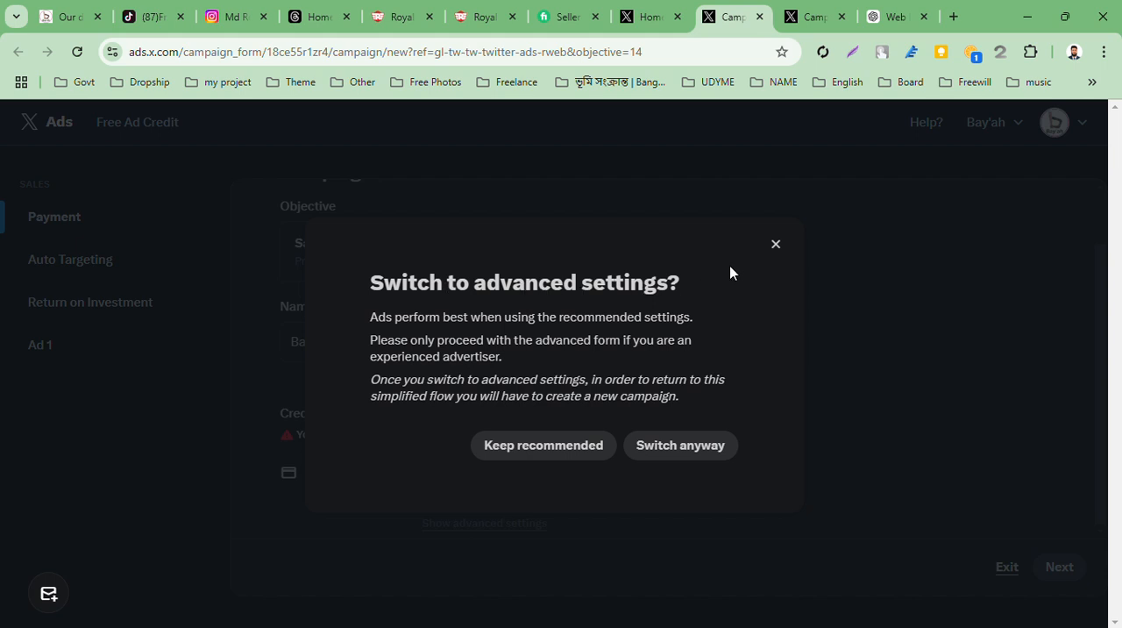
pyautogui.click(776, 246)
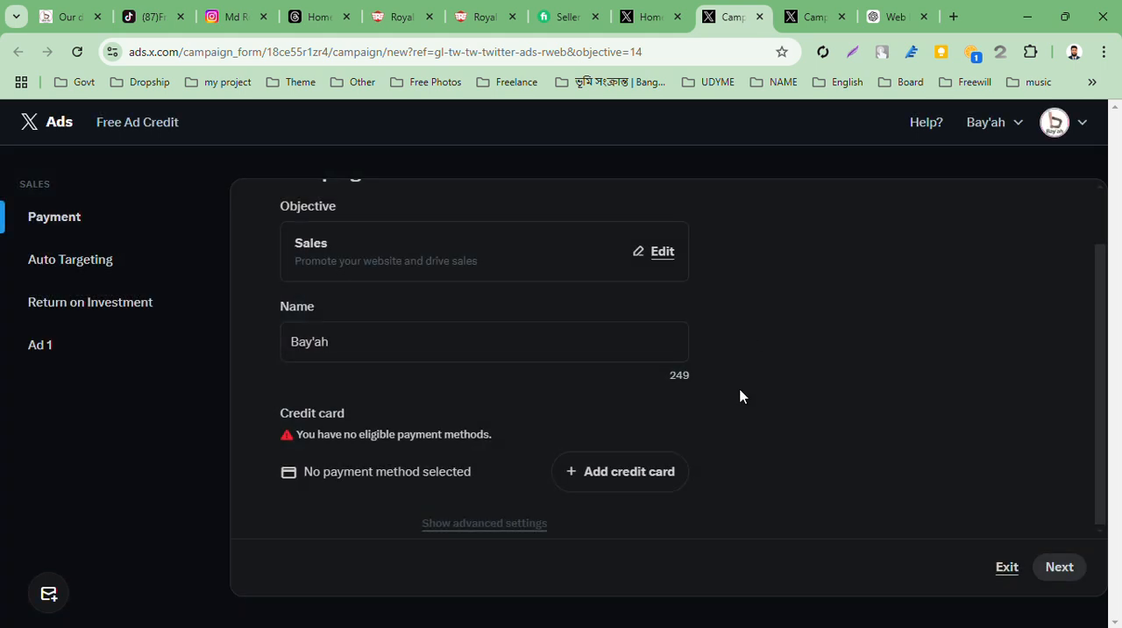
# Continue to Auto Targeting and include the countries United States of America, United Kingdom and United Arab Emirates in the locations
pyautogui.click(1061, 567)
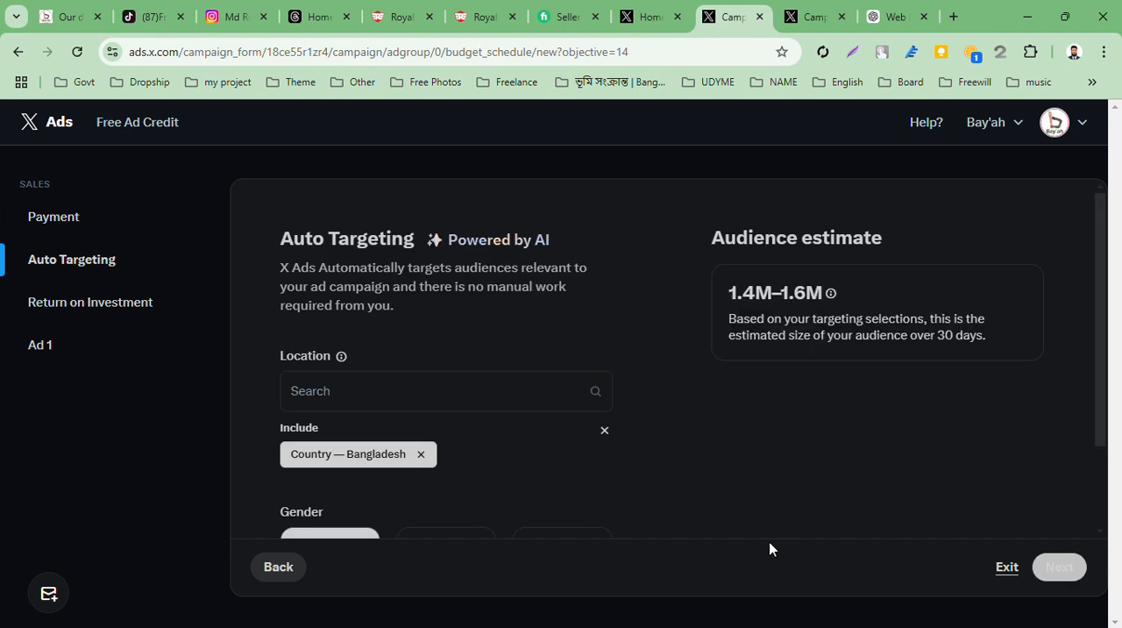
pyautogui.scroll(-1, 569, 467)
pyautogui.click(479, 275)
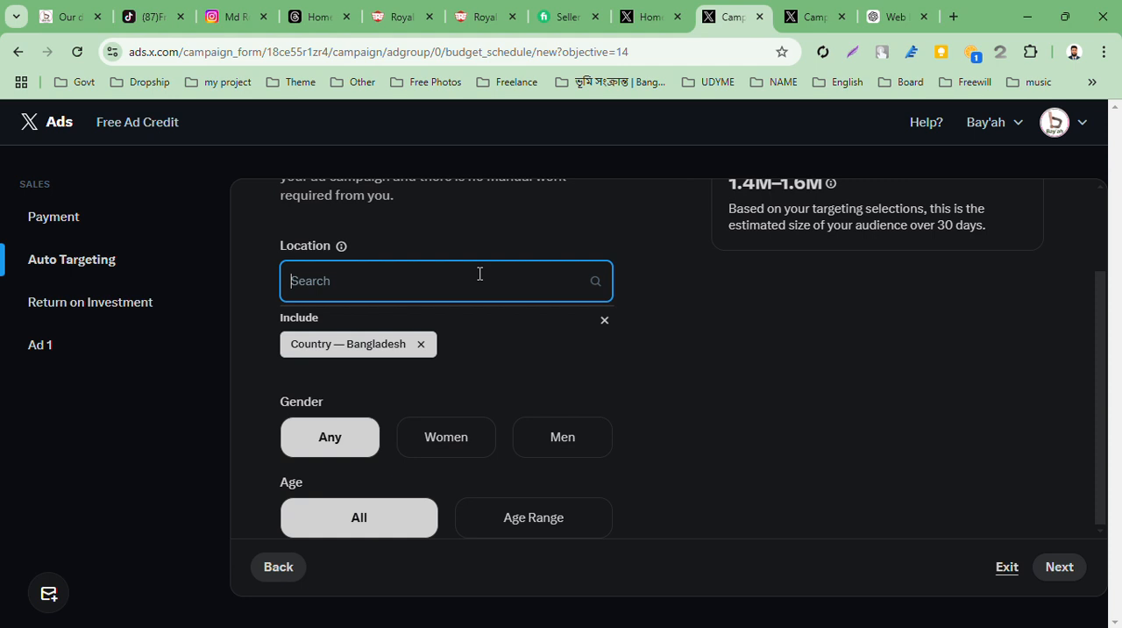
pyautogui.write('uni')
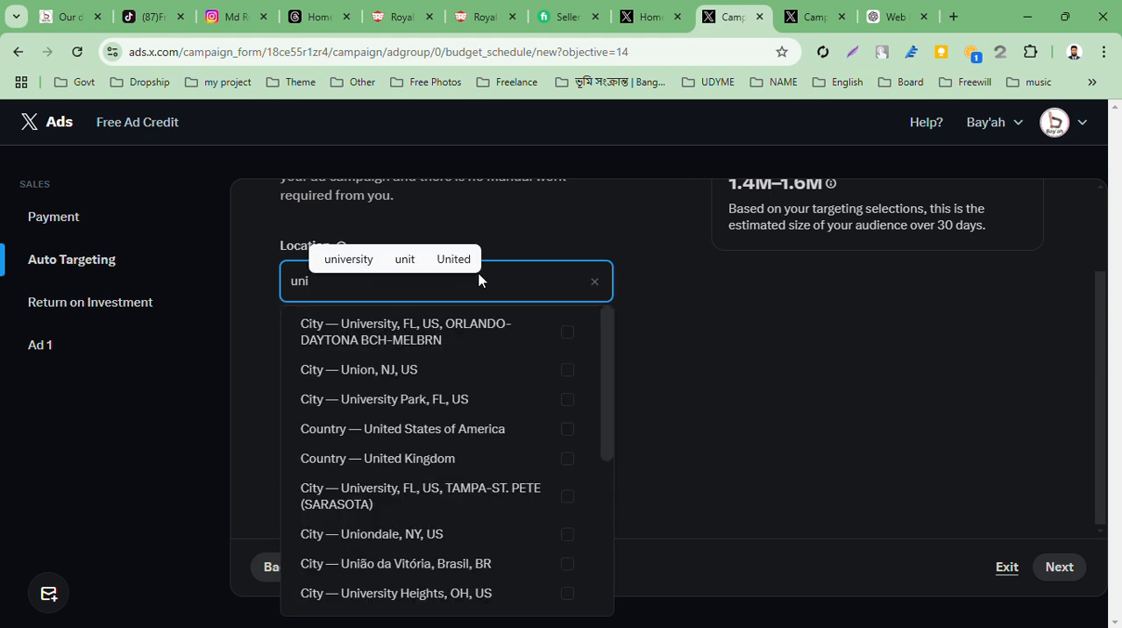
pyautogui.write('t')
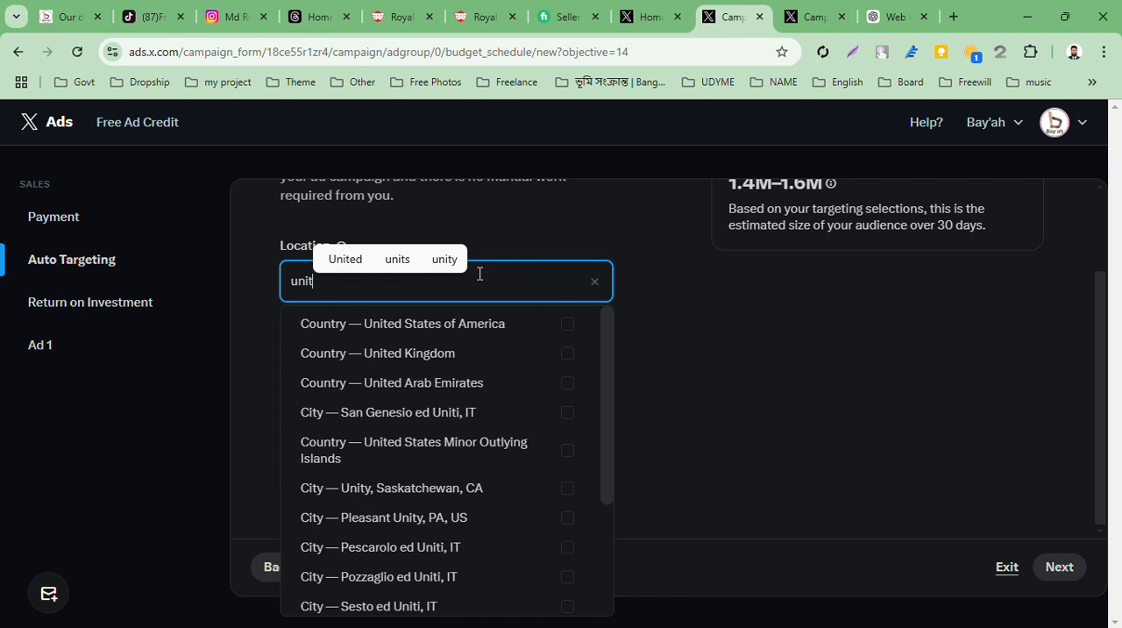
pyautogui.click(563, 325)
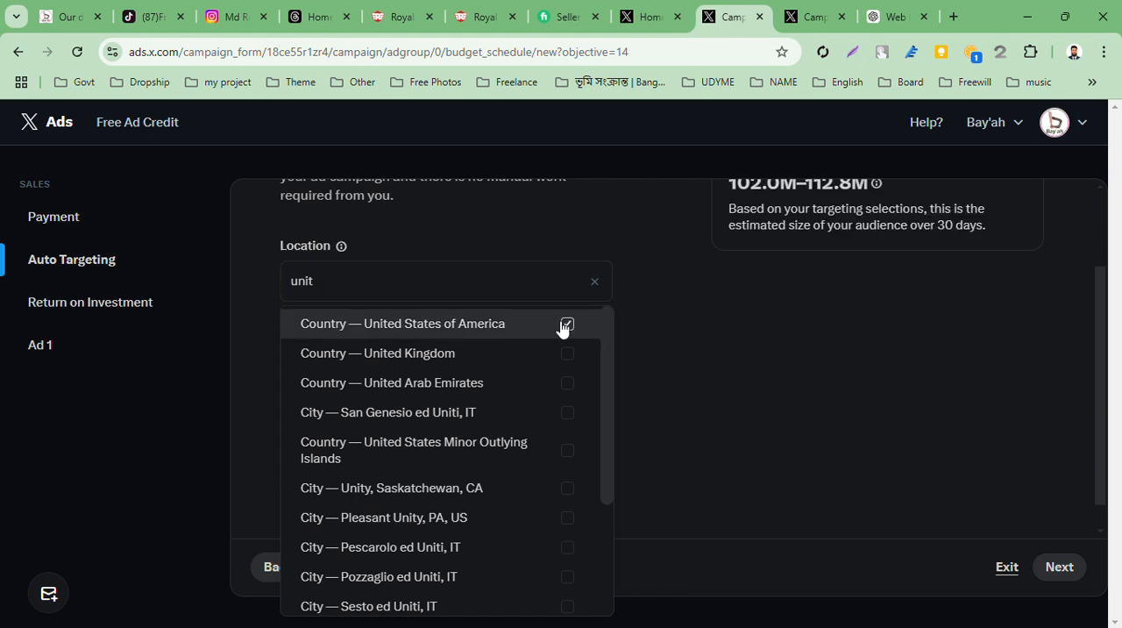
pyautogui.click(569, 355)
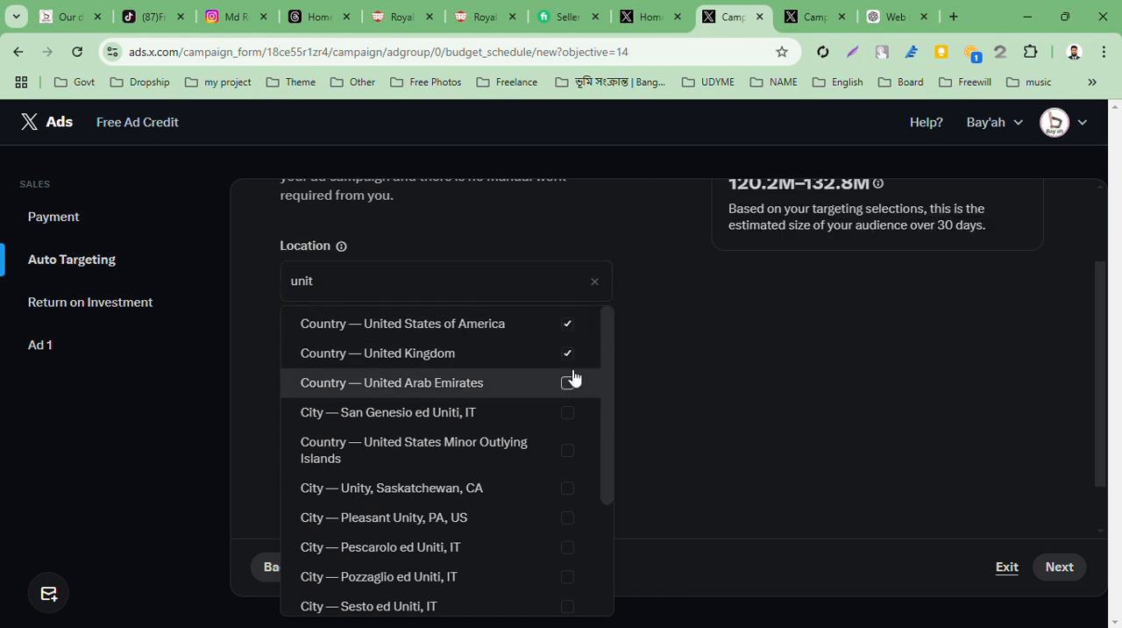
pyautogui.click(572, 380)
pyautogui.scroll(-2, 537, 443)
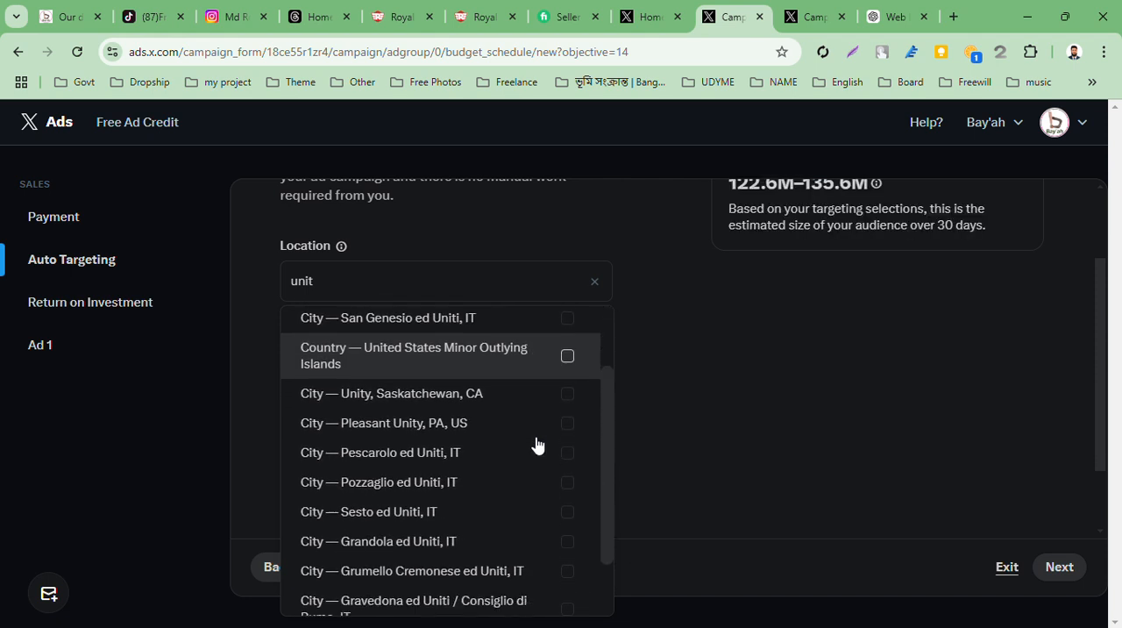
pyautogui.scroll(-1, 536, 443)
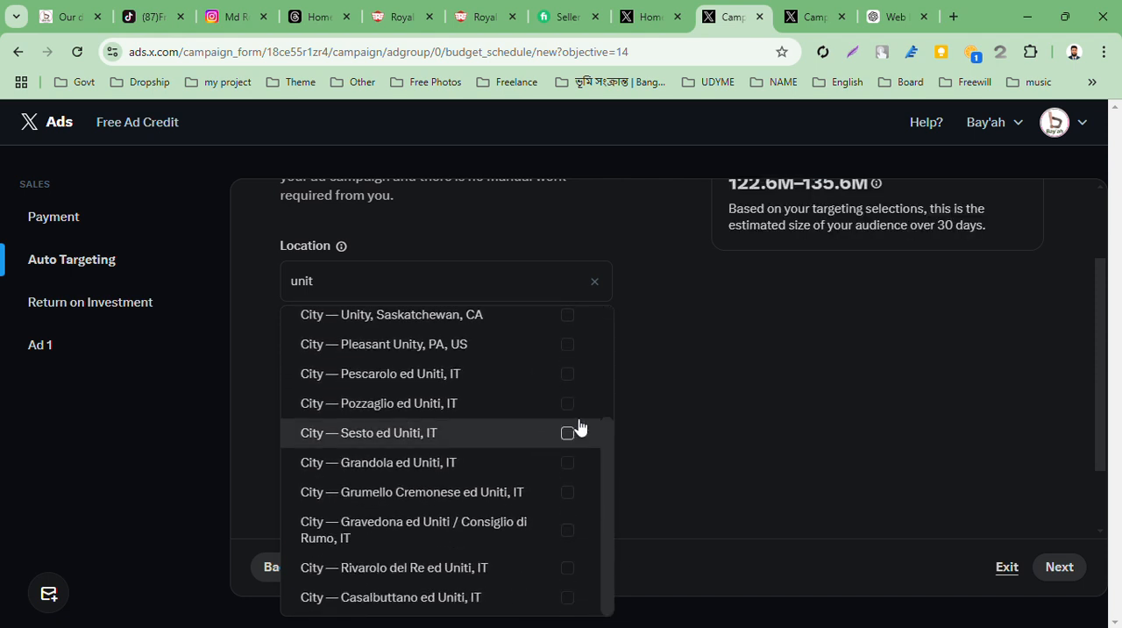
pyautogui.scroll(3, 539, 451)
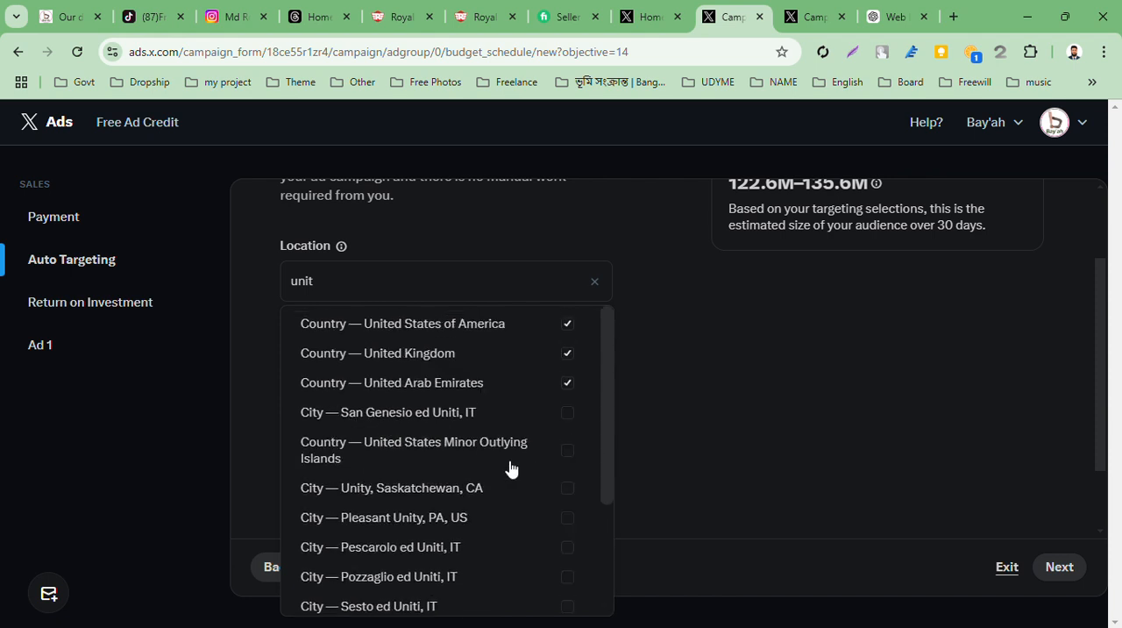
pyautogui.click(595, 282)
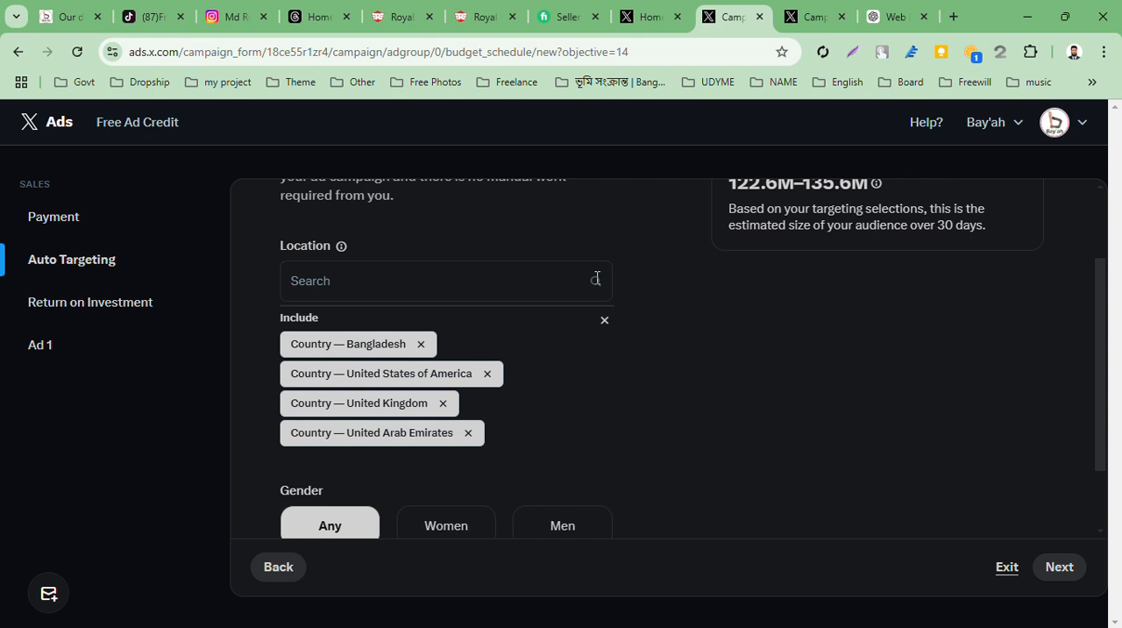
# Search the locations for "singa" and include the country Singapore in the targeting
pyautogui.click(551, 275)
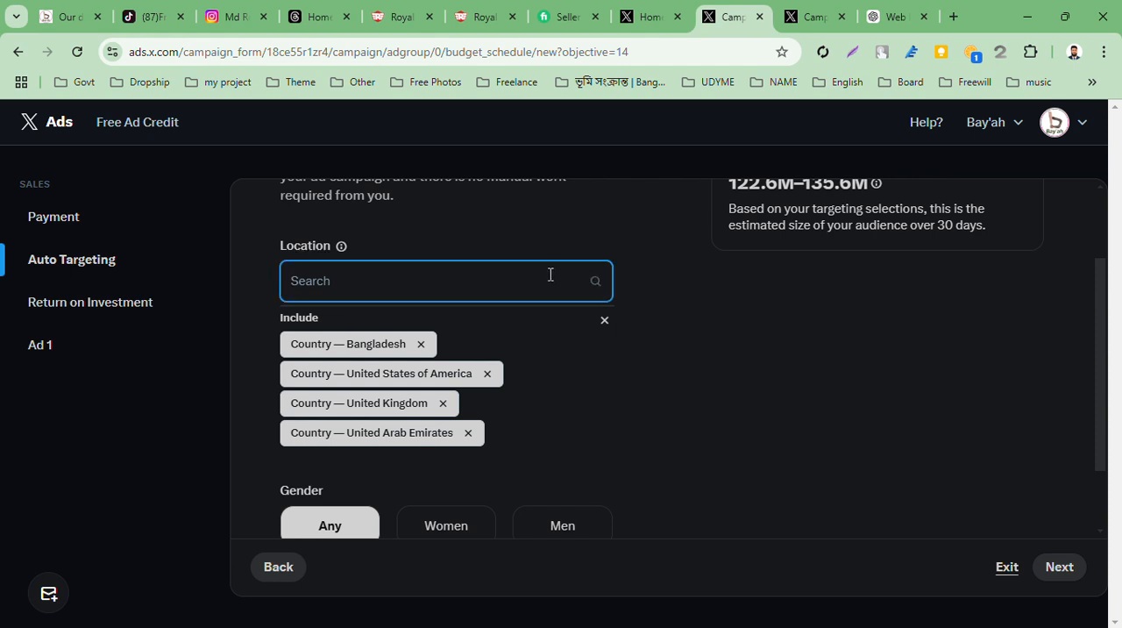
pyautogui.write('si')
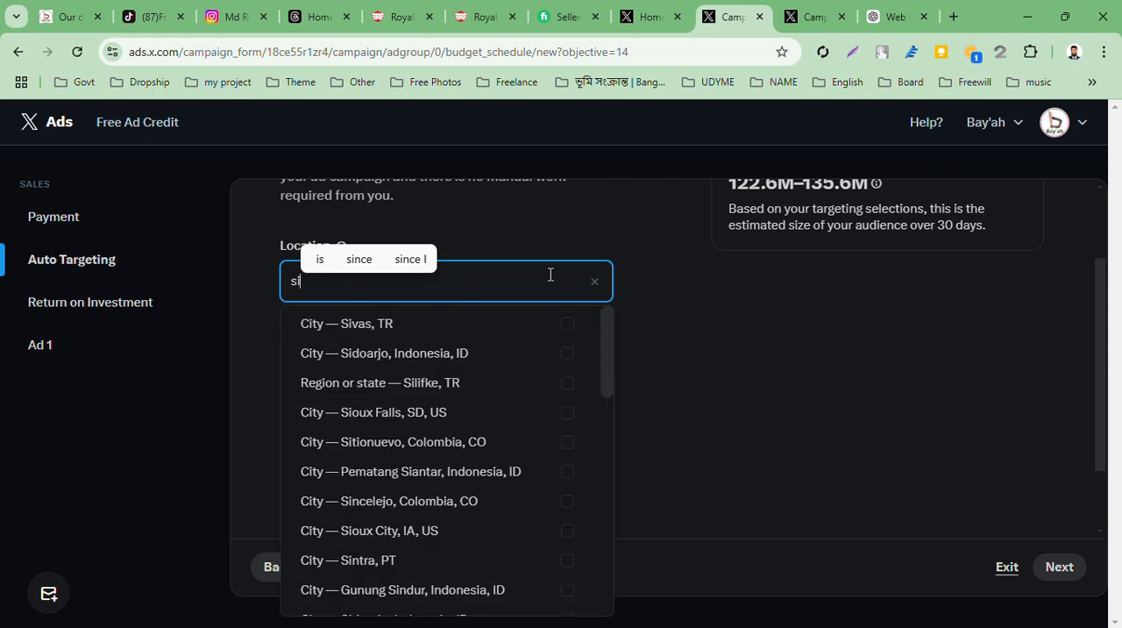
pyautogui.write('ga')
pyautogui.press('BackSpace')
pyautogui.press('BackSpace')
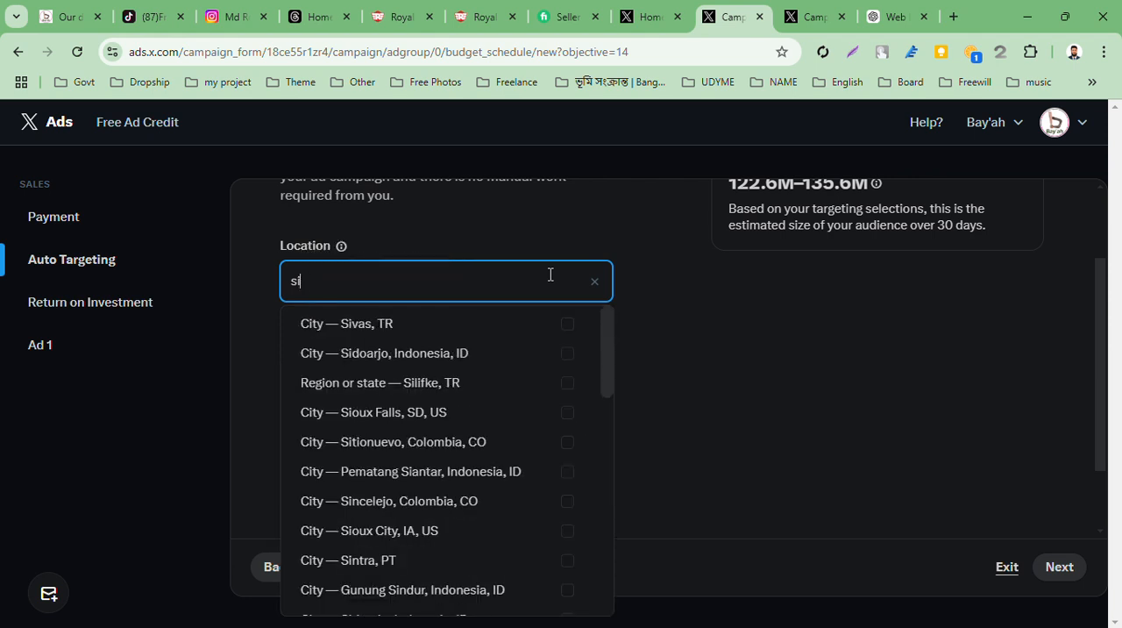
pyautogui.write('nga')
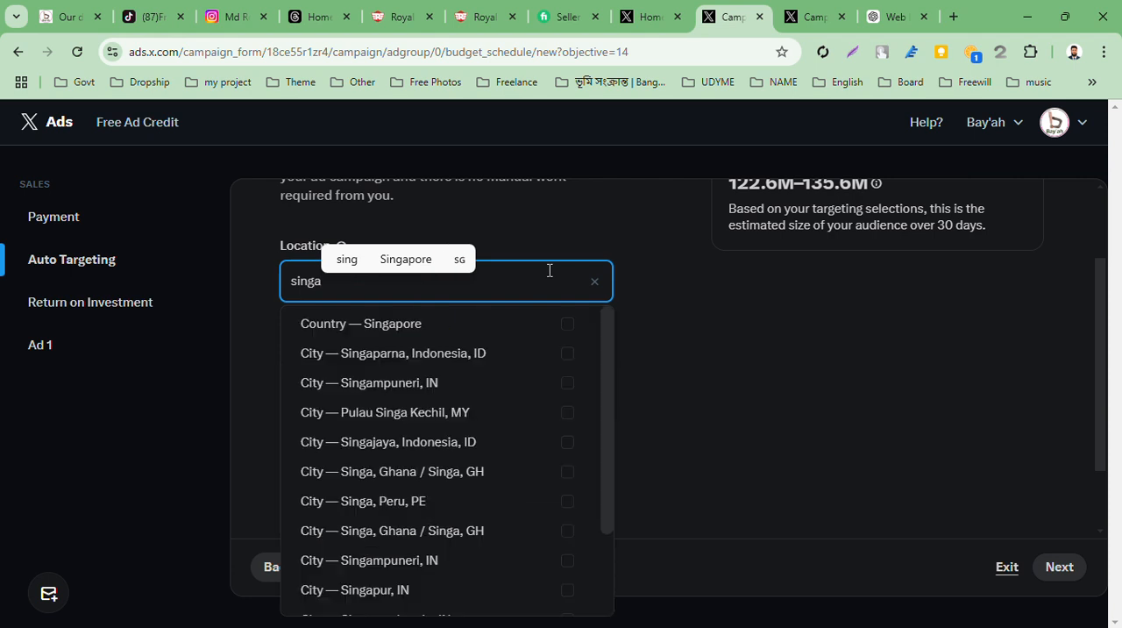
pyautogui.click(567, 324)
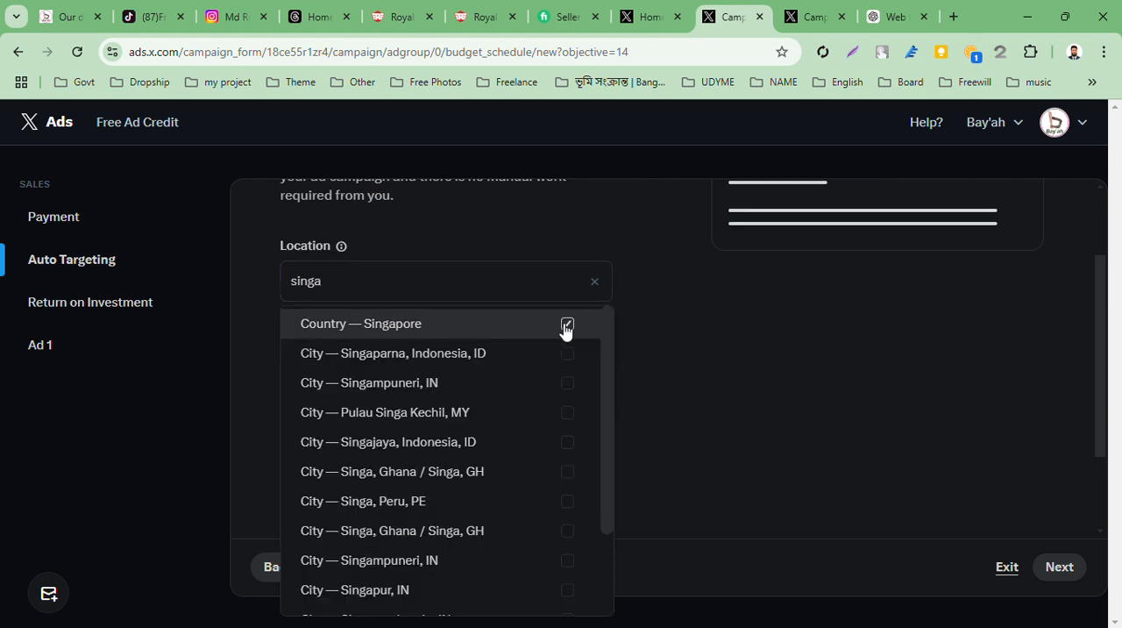
# Replace the location search with "bra" and include the country Brazil in the targeting
pyautogui.moveTo(488, 286); pyautogui.dragTo(258, 292)
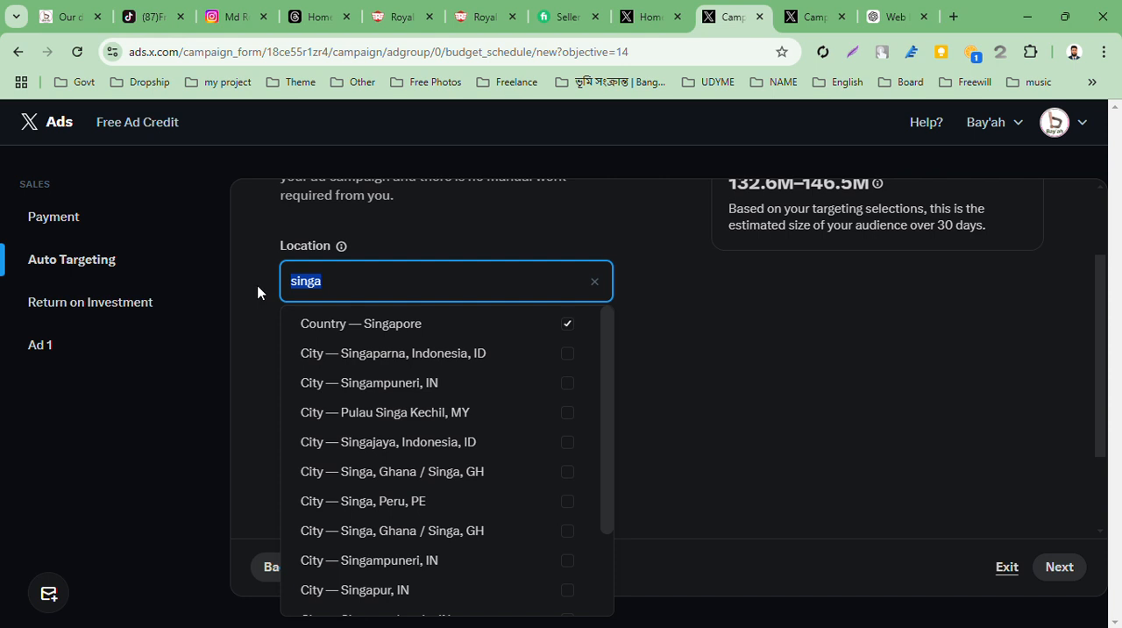
pyautogui.write('bi')
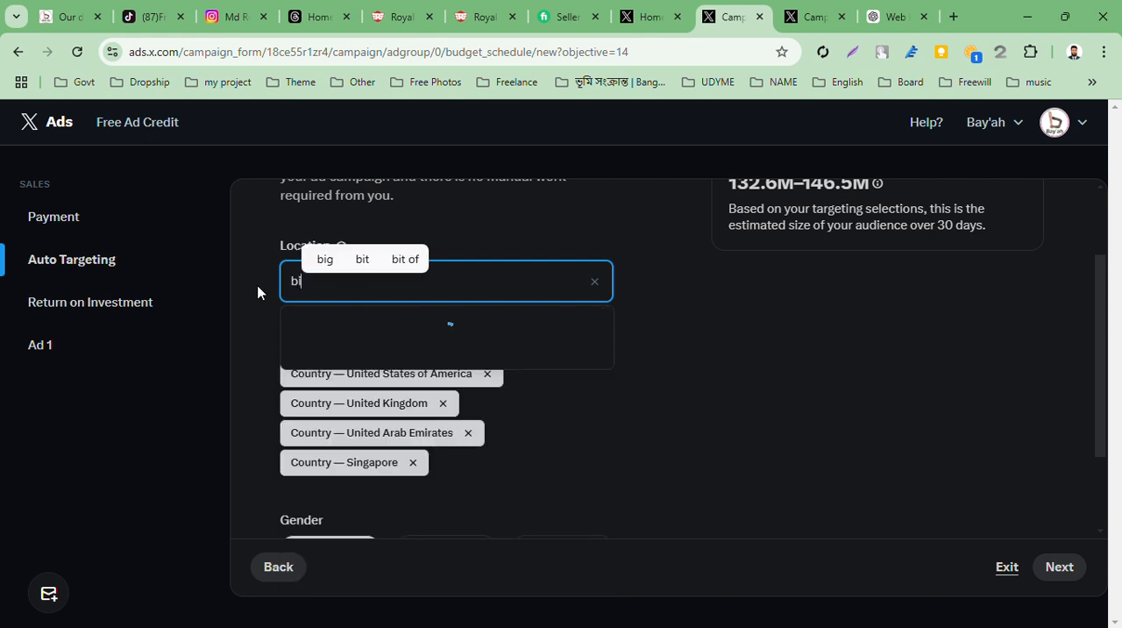
pyautogui.write('ra')
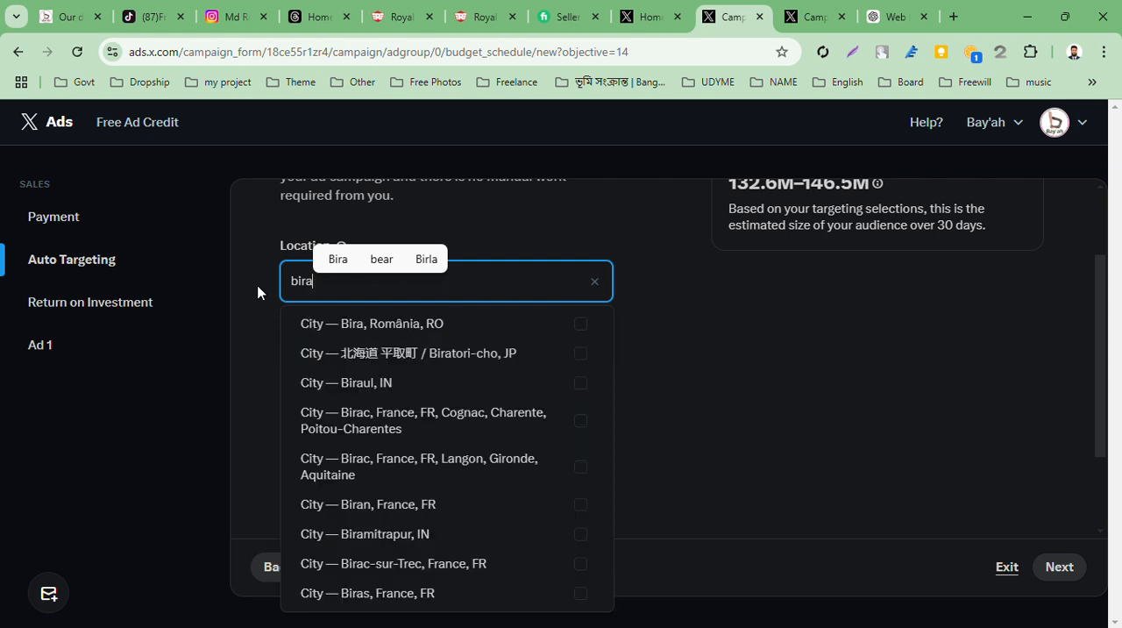
pyautogui.press('BackSpace')
pyautogui.press('BackSpace')
pyautogui.press('BackSpace')
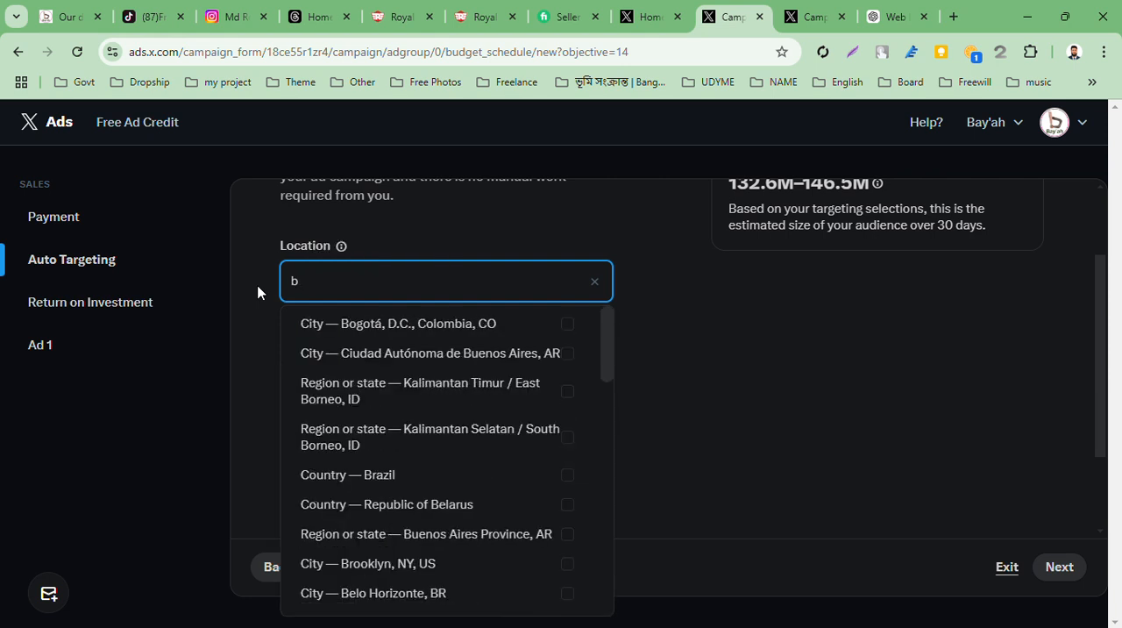
pyautogui.write('ra')
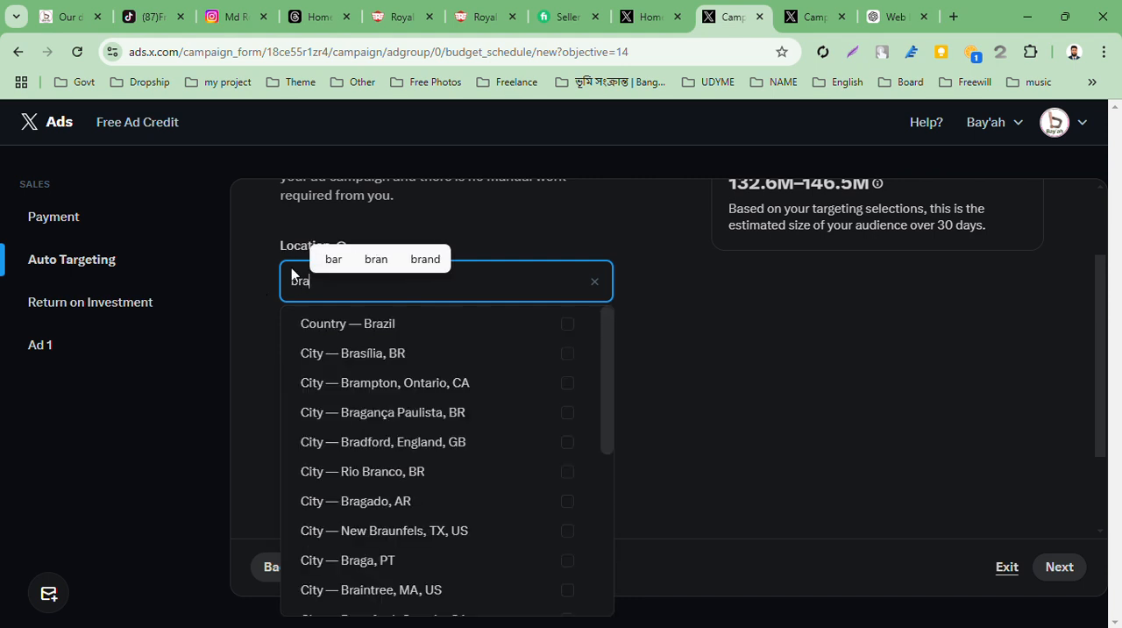
pyautogui.click(567, 323)
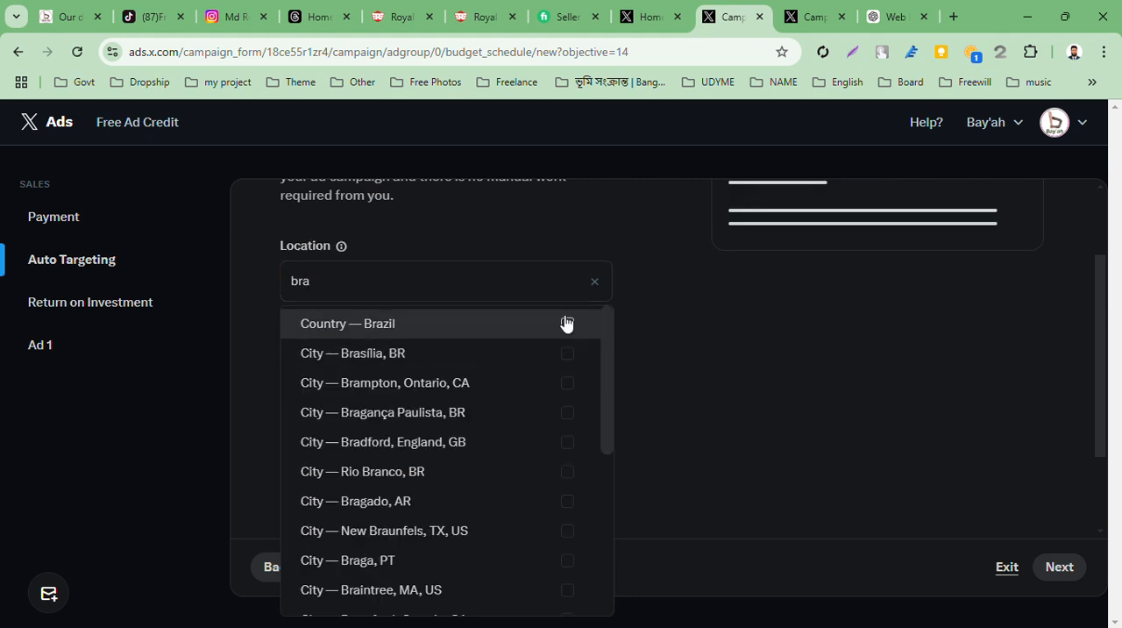
# Replace the location search with "fran" and clear the search without choosing a location
pyautogui.click(505, 286)
pyautogui.press('BackSpace')
pyautogui.press('BackSpace')
pyautogui.press('BackSpace')
pyautogui.write('f')
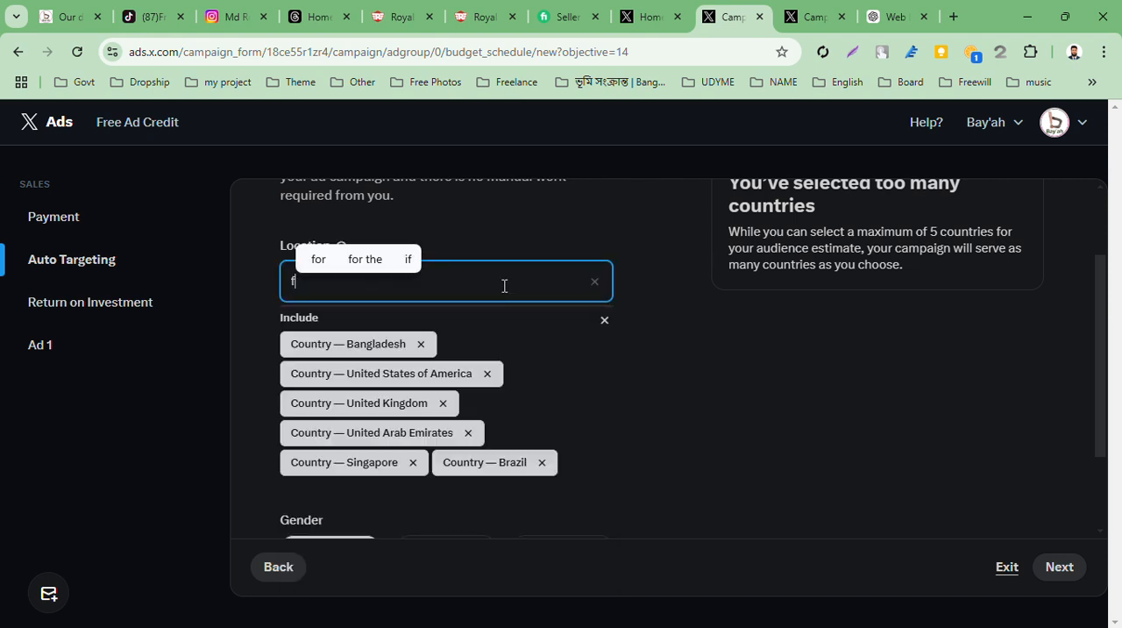
pyautogui.write('ra')
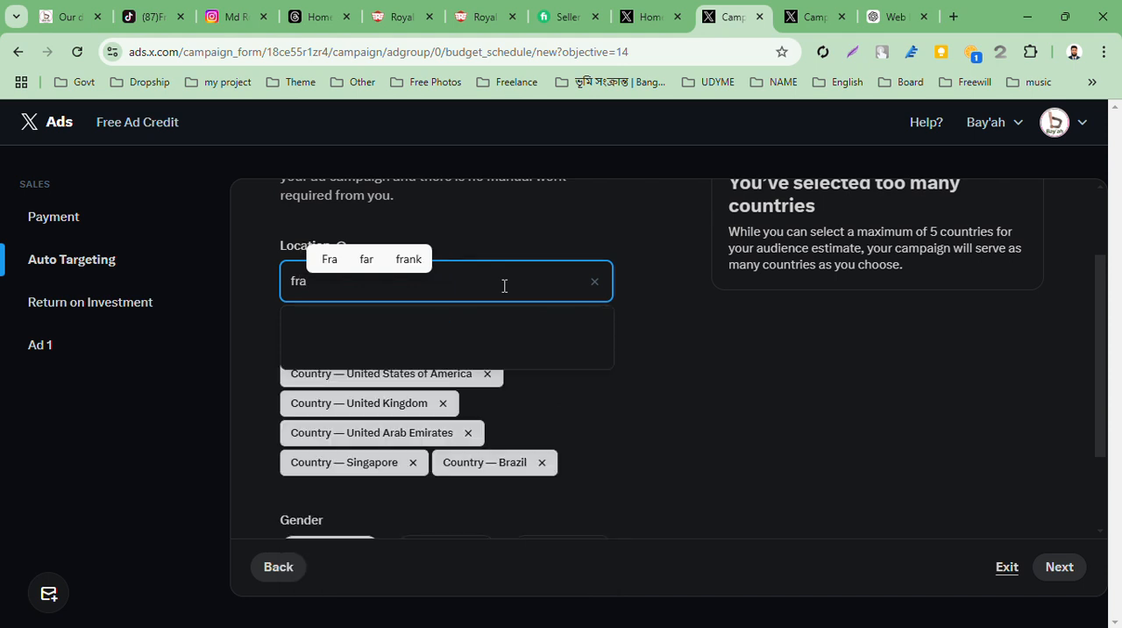
pyautogui.write('n')
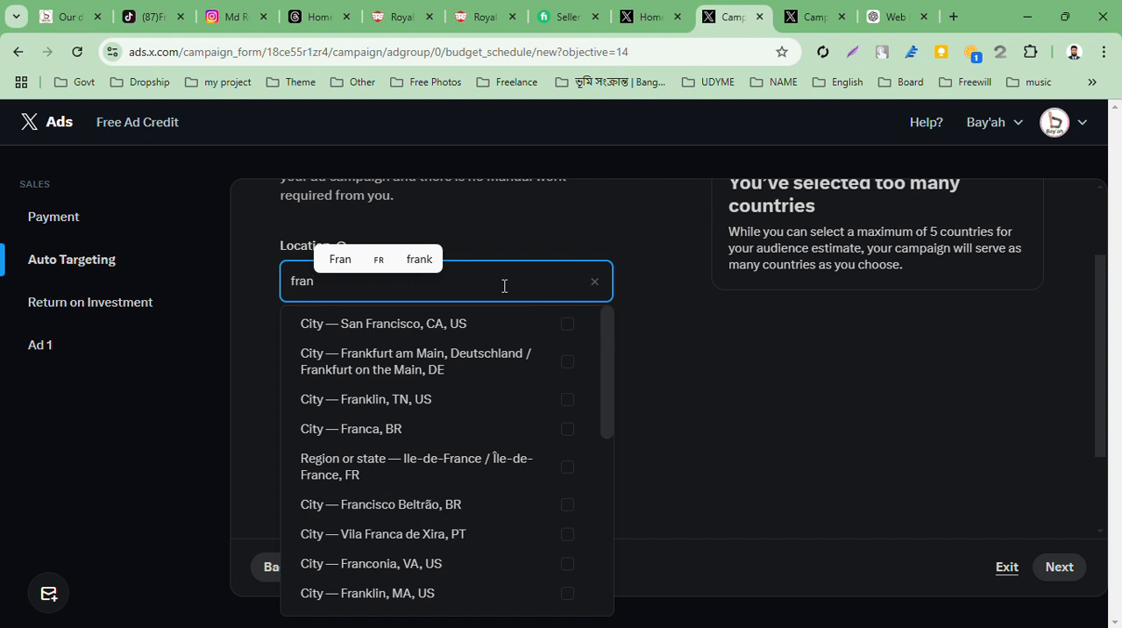
pyautogui.press('BackSpace')
pyautogui.press('BackSpace')
pyautogui.press('BackSpace')
pyautogui.press('BackSpace')
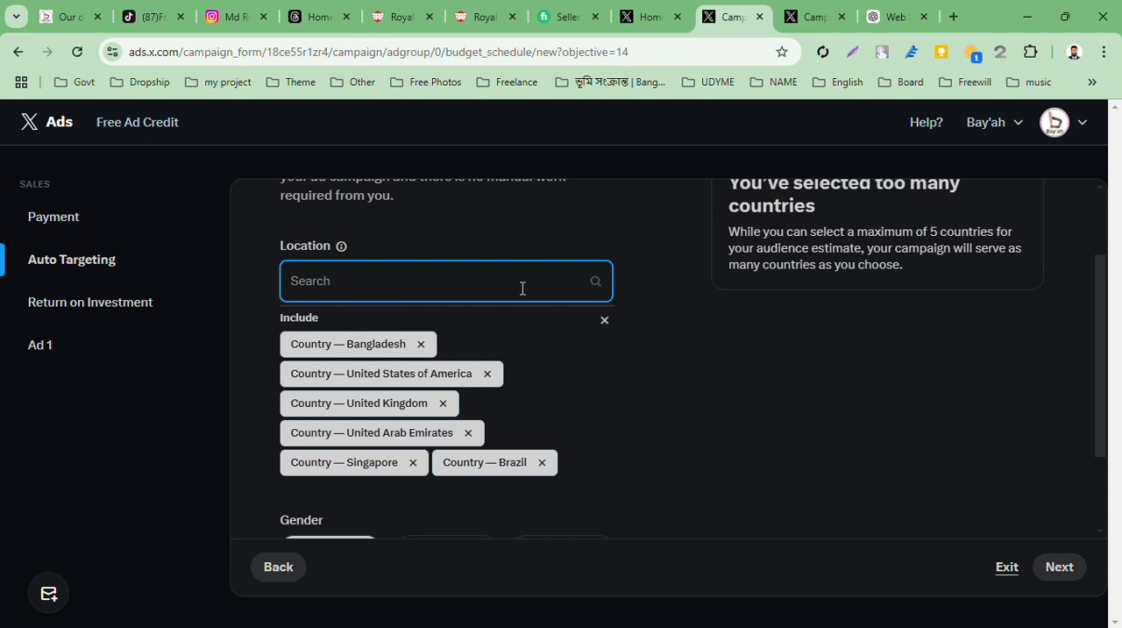
# Search the locations for "jarm" and clear the search without choosing a location
pyautogui.write('jar')
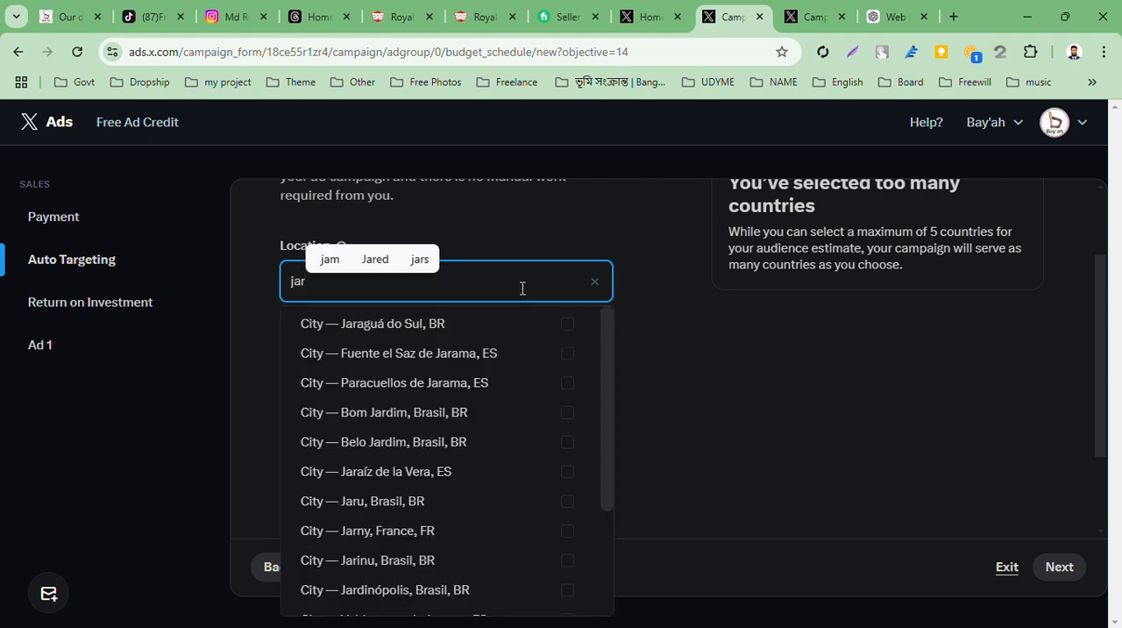
pyautogui.write('m')
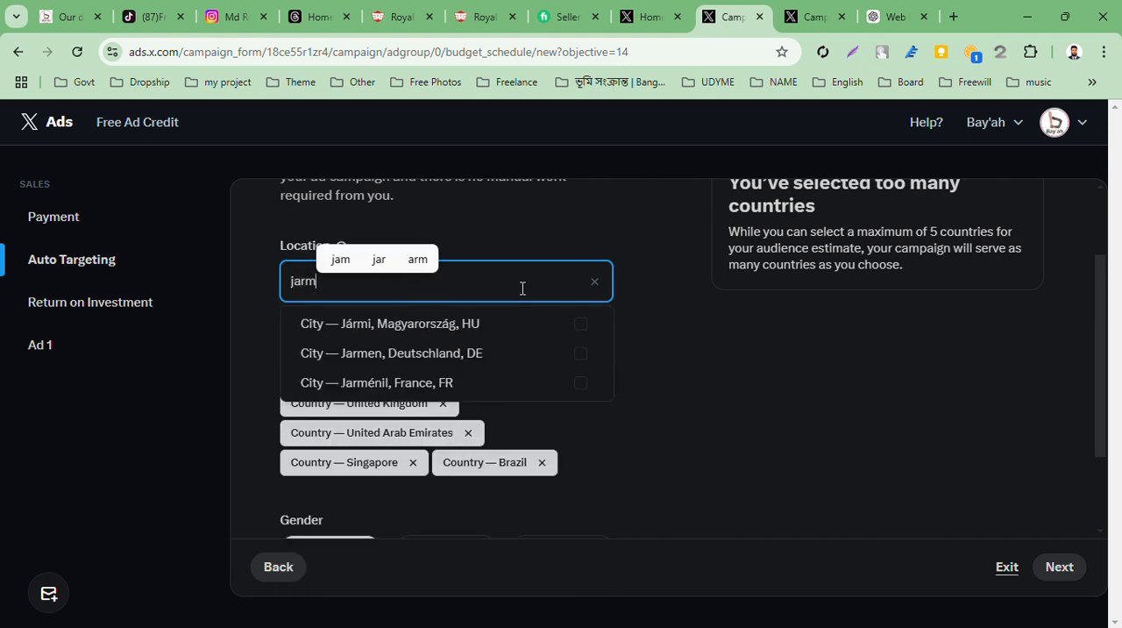
pyautogui.press('BackSpace')
pyautogui.press('BackSpace')
pyautogui.press('BackSpace')
pyautogui.press('BackSpace')
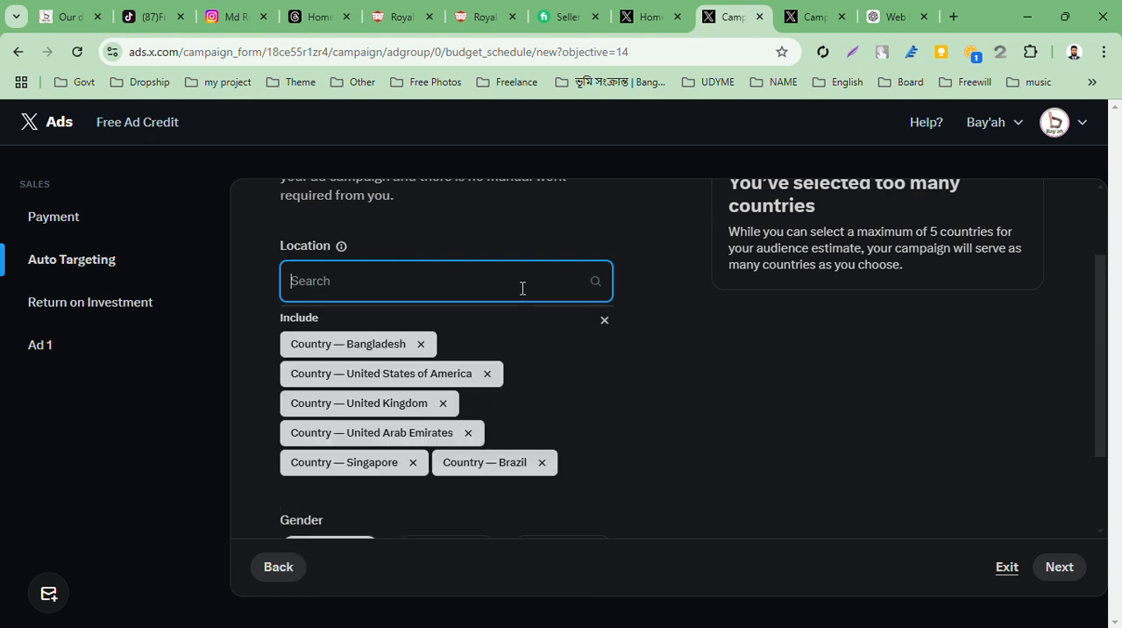
pyautogui.click(669, 247)
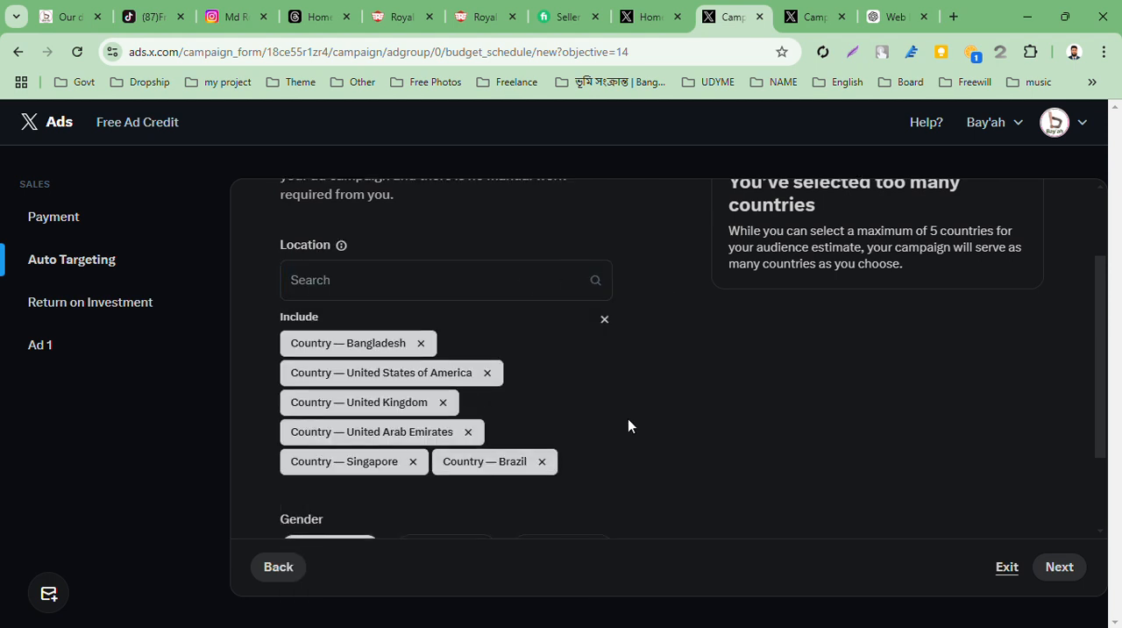
# Try the Age Range option, set the age targeting back to All, and continue to Return on Investment
pyautogui.scroll(-2, 627, 418)
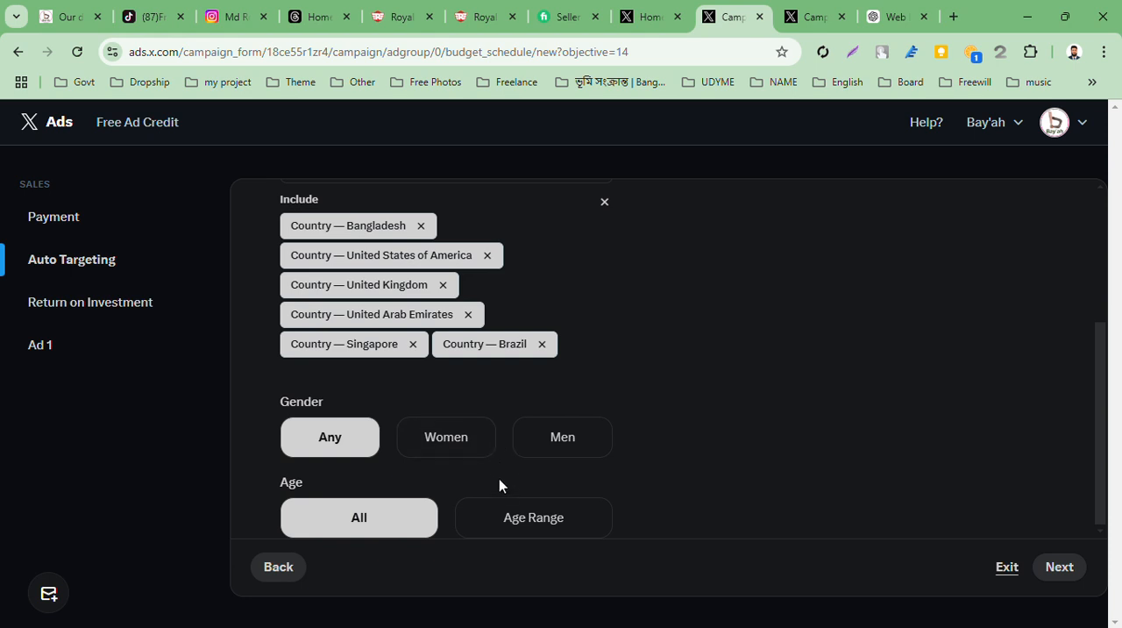
pyautogui.click(514, 526)
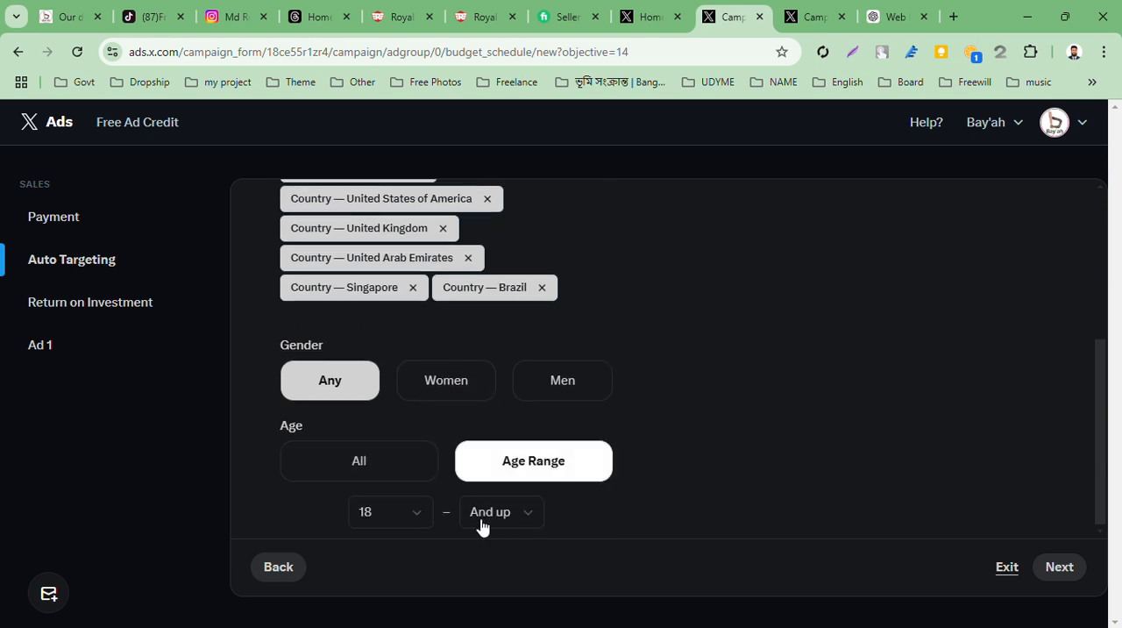
pyautogui.click(408, 460)
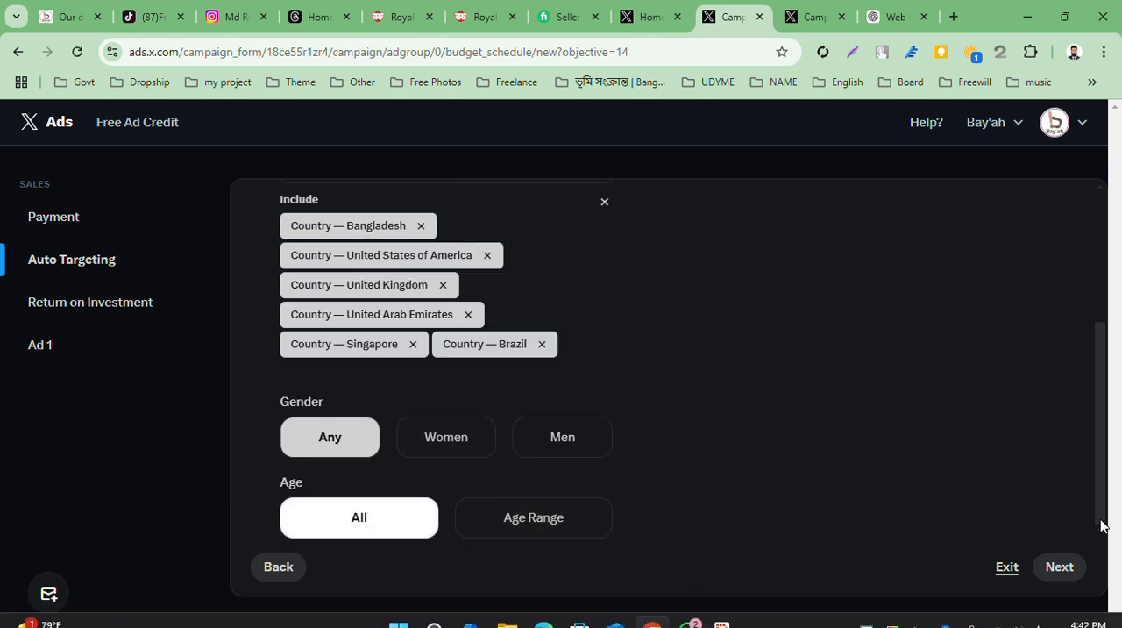
pyautogui.click(1060, 567)
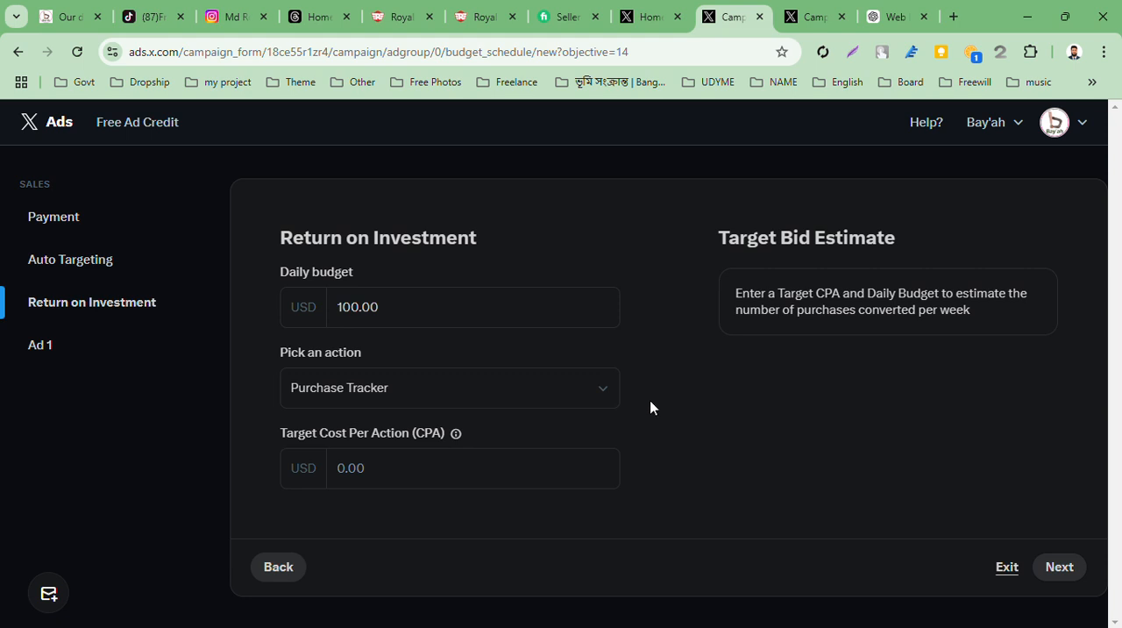
# Look through the available conversion actions and close the choices without changing Purchase Tracker
pyautogui.click(596, 382)
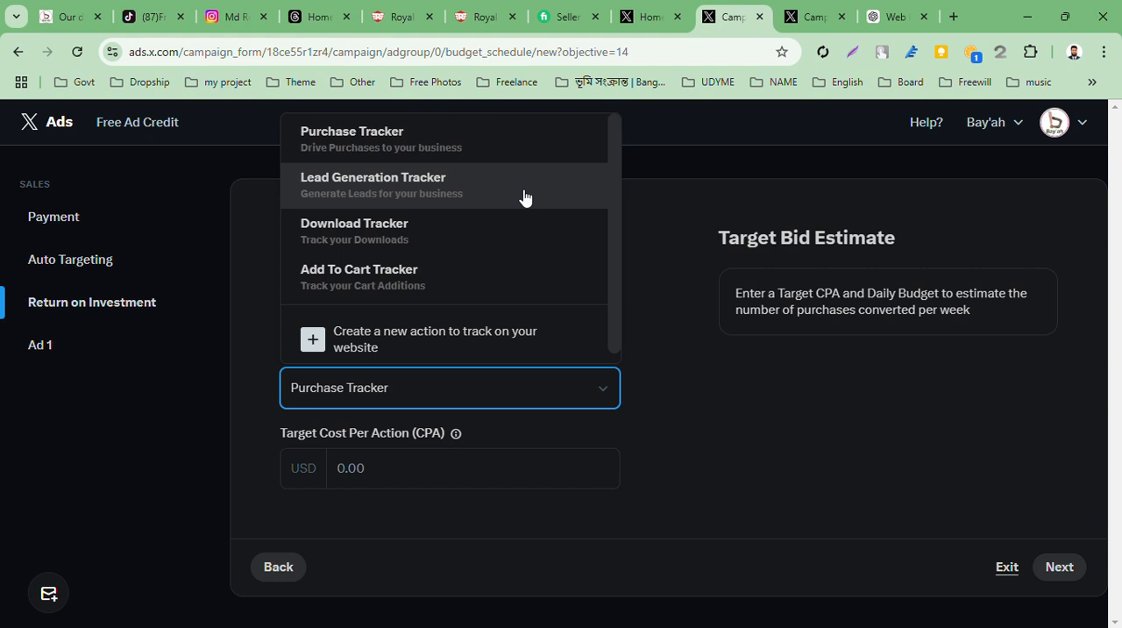
pyautogui.scroll(-1, 495, 285)
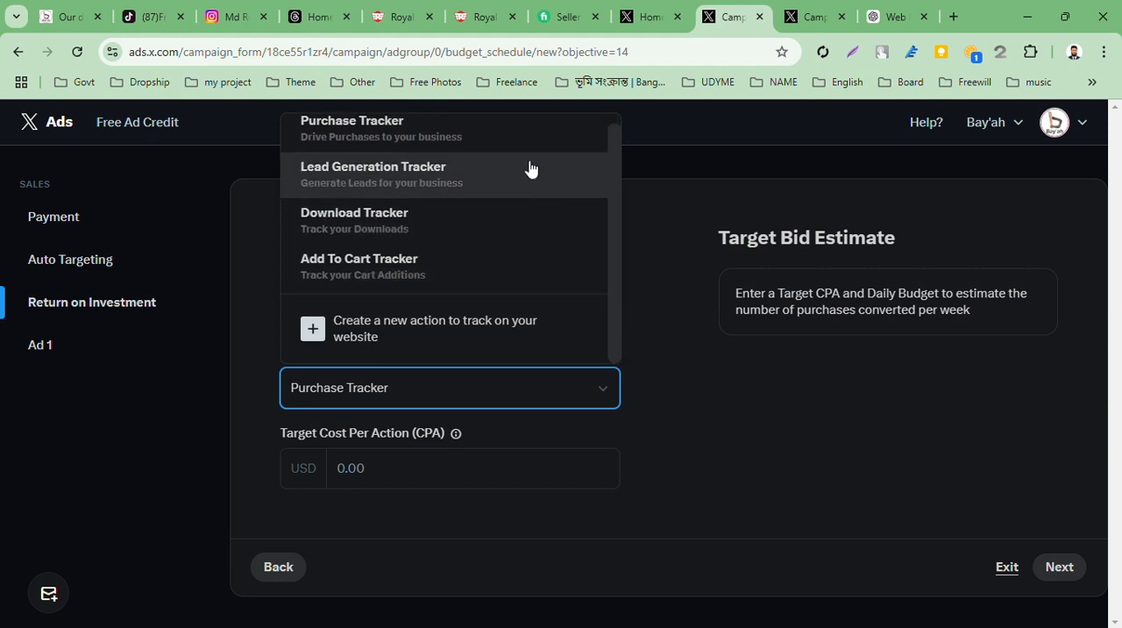
pyautogui.click(780, 421)
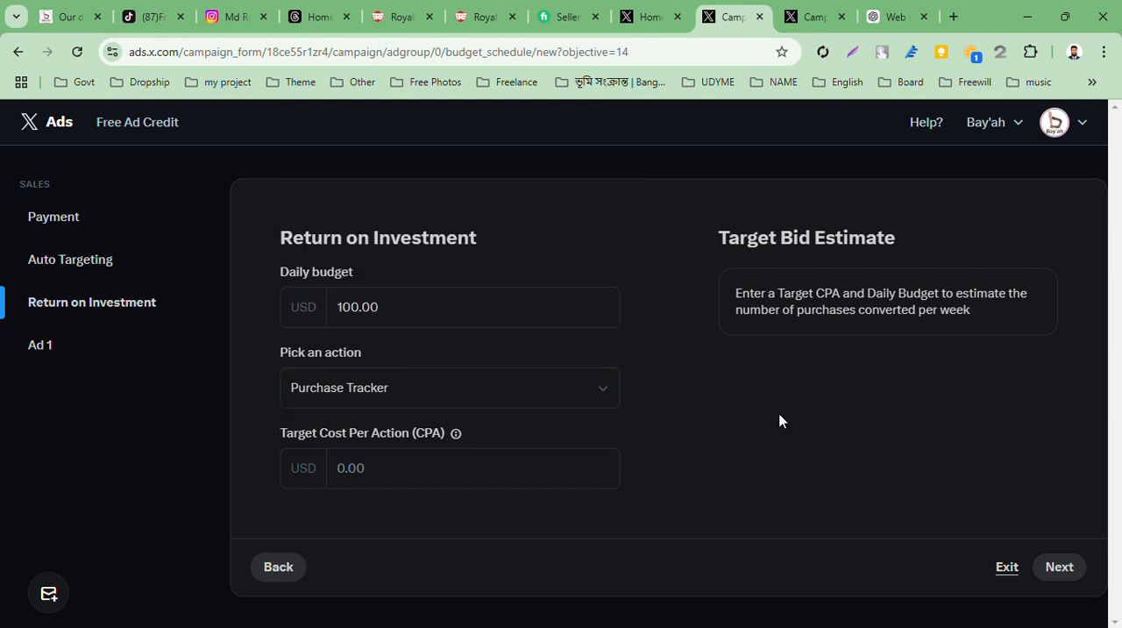
# Continue to Ad 1 and paste the copied description beginning "we specialize in creating responsive designs" as the ad text
pyautogui.click(1062, 571)
pyautogui.scroll(-1, 718, 397)
pyautogui.scroll(1, 718, 396)
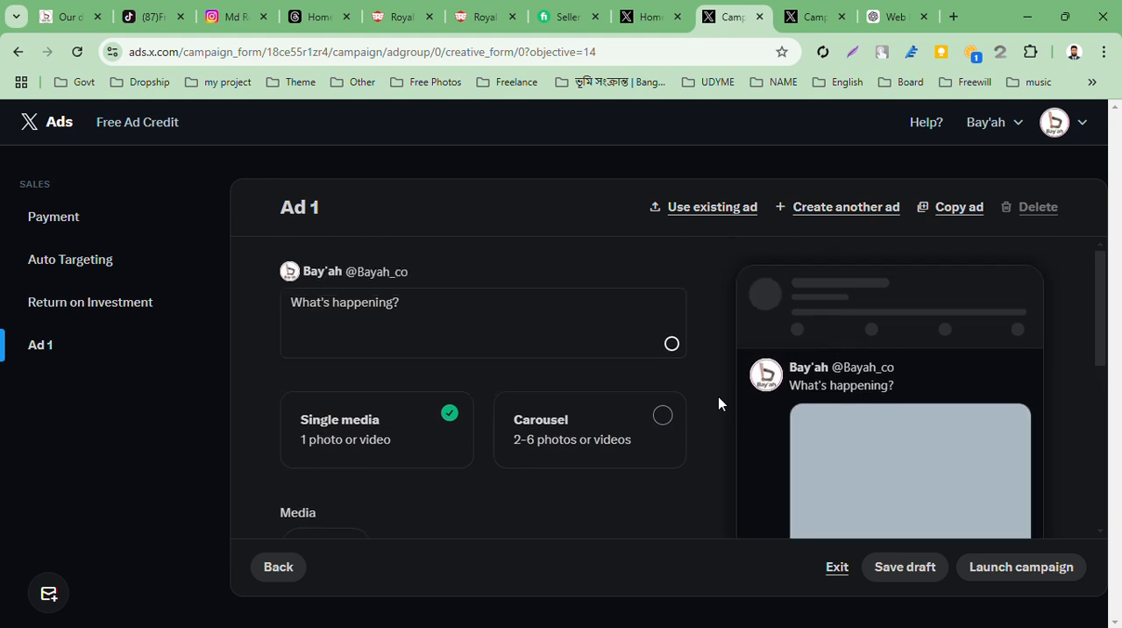
pyautogui.click(506, 310)
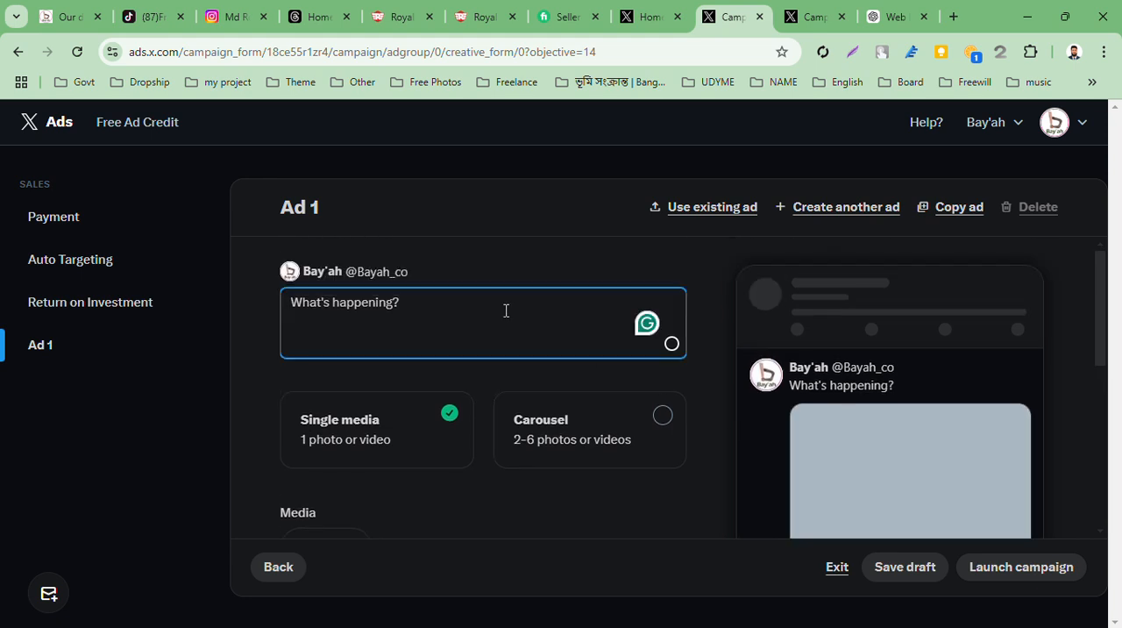
pyautogui.press('super+v')
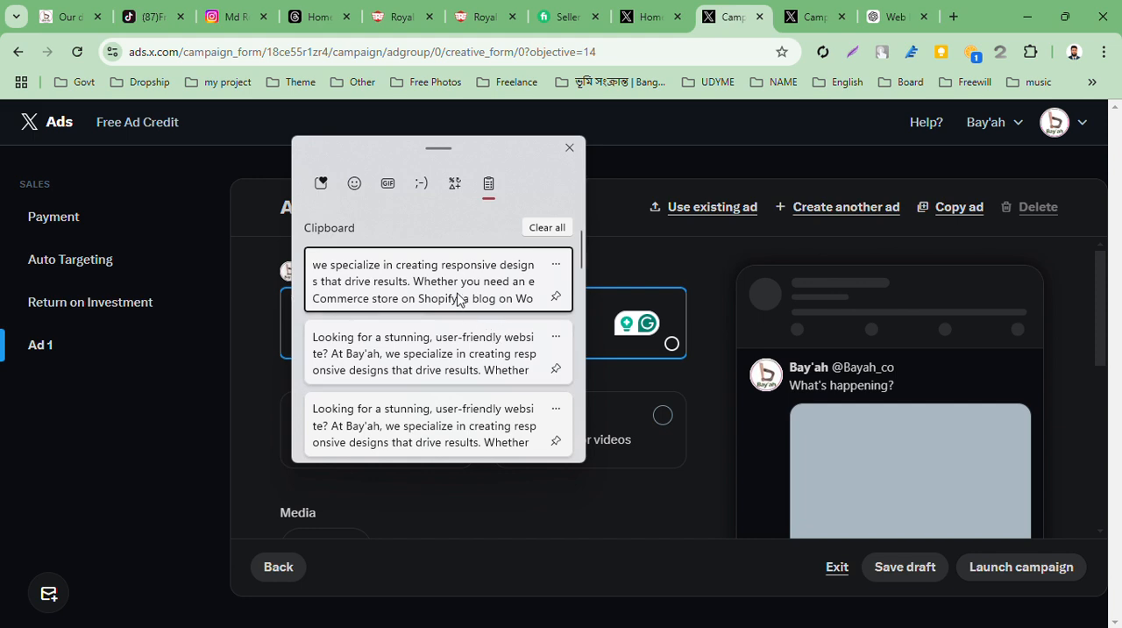
pyautogui.click(458, 300)
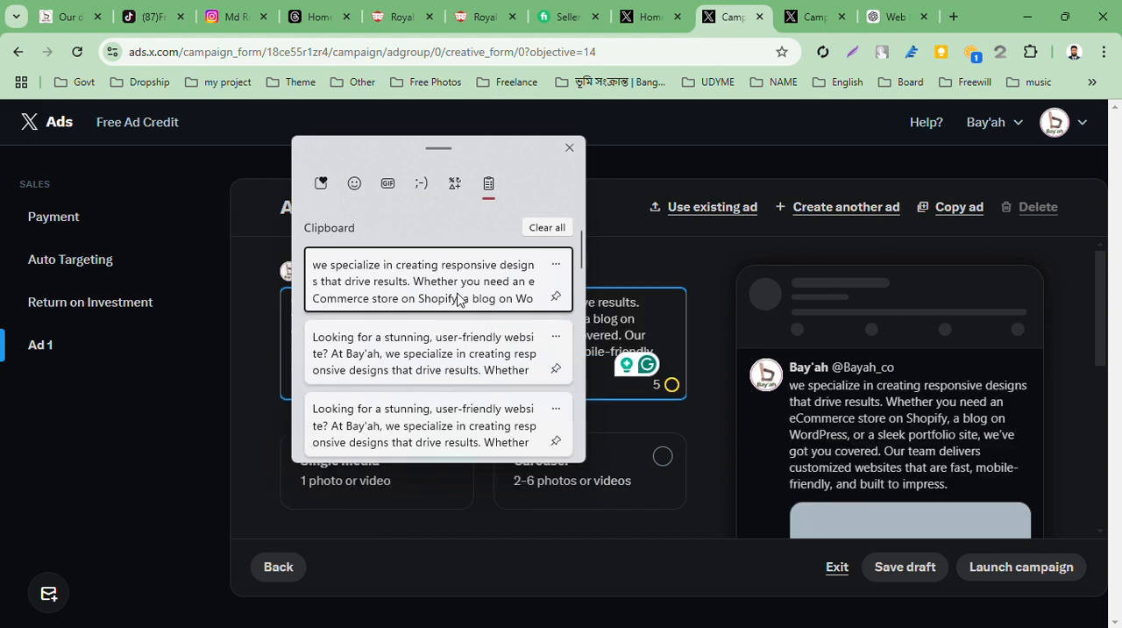
# Set the ad's media format to Carousel with 2-6 photos or videos
pyautogui.scroll(-2, 457, 292)
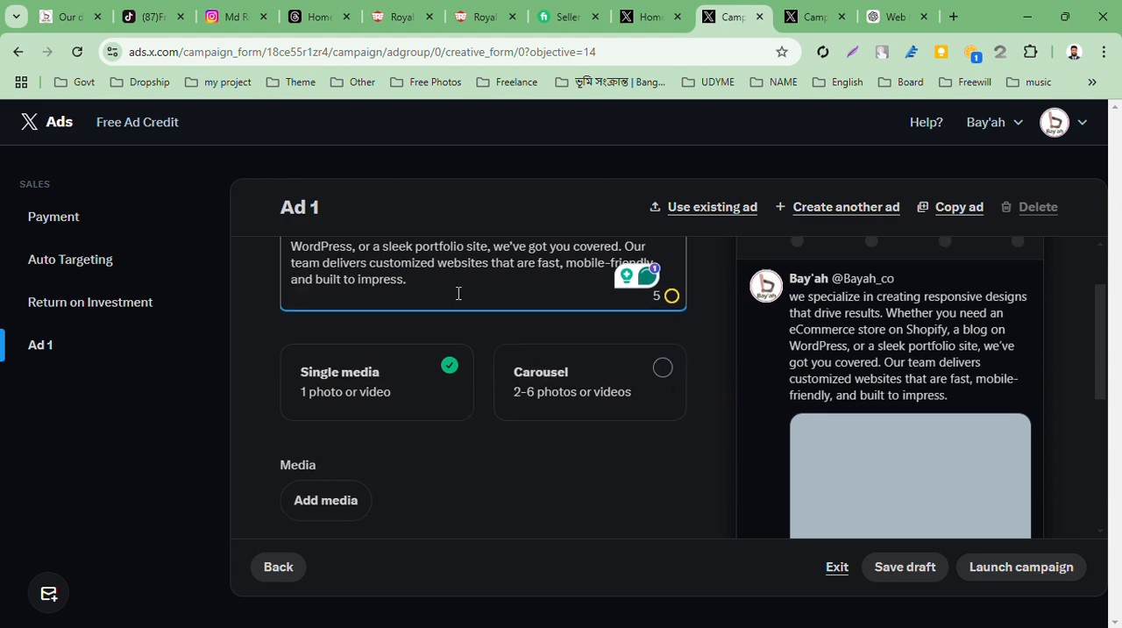
pyautogui.scroll(-2, 417, 313)
pyautogui.scroll(2, 374, 363)
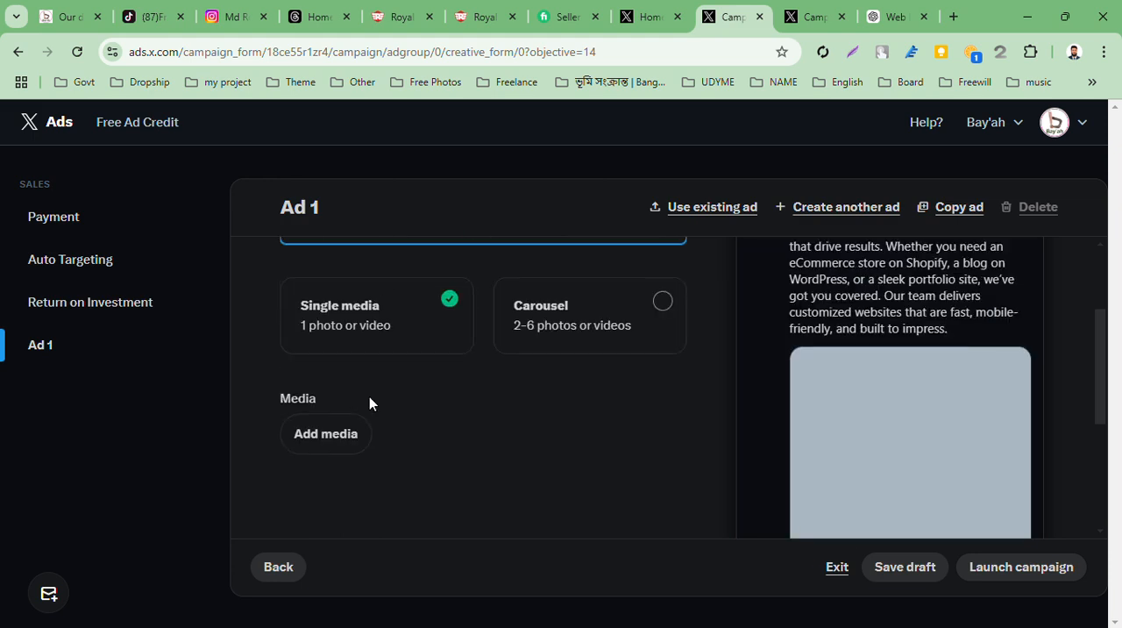
pyautogui.click(611, 348)
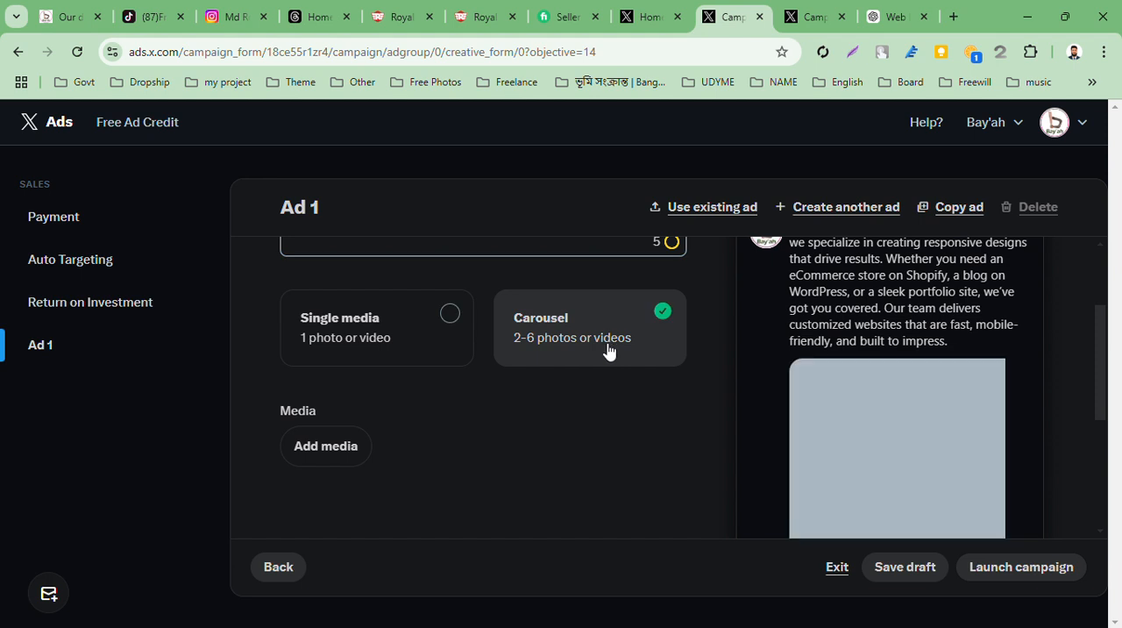
# Add the banner image "DALL·E 2025-01-16 23.19.58 - A professional and modern banner" from the Downloads folder to the carousel
pyautogui.scroll(-2, 529, 367)
pyautogui.scroll(1, 467, 373)
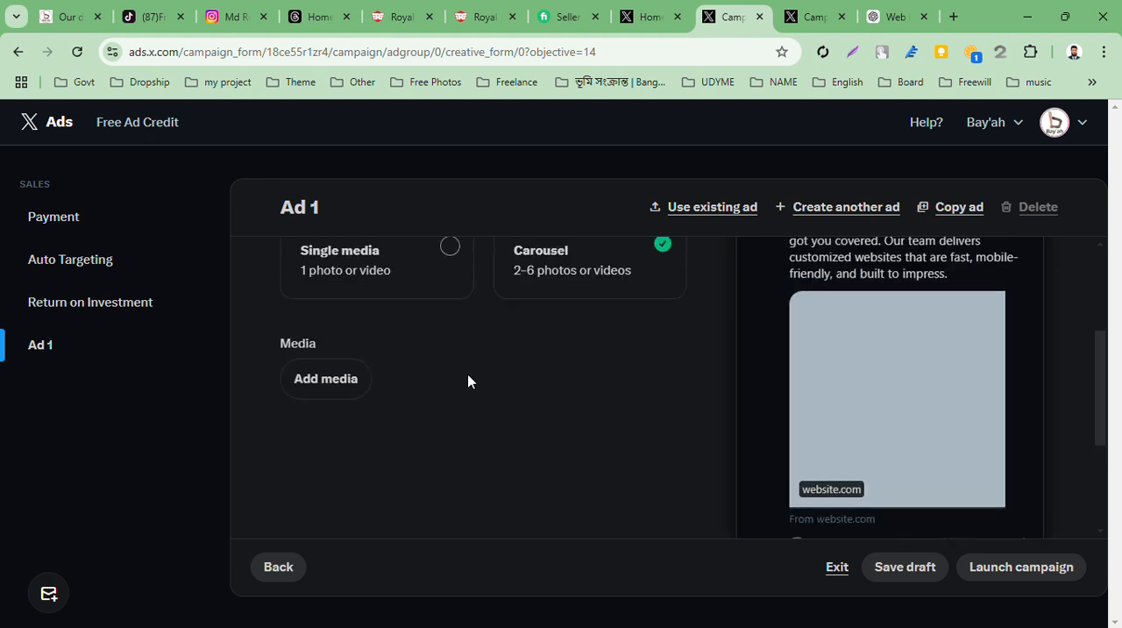
pyautogui.click(328, 382)
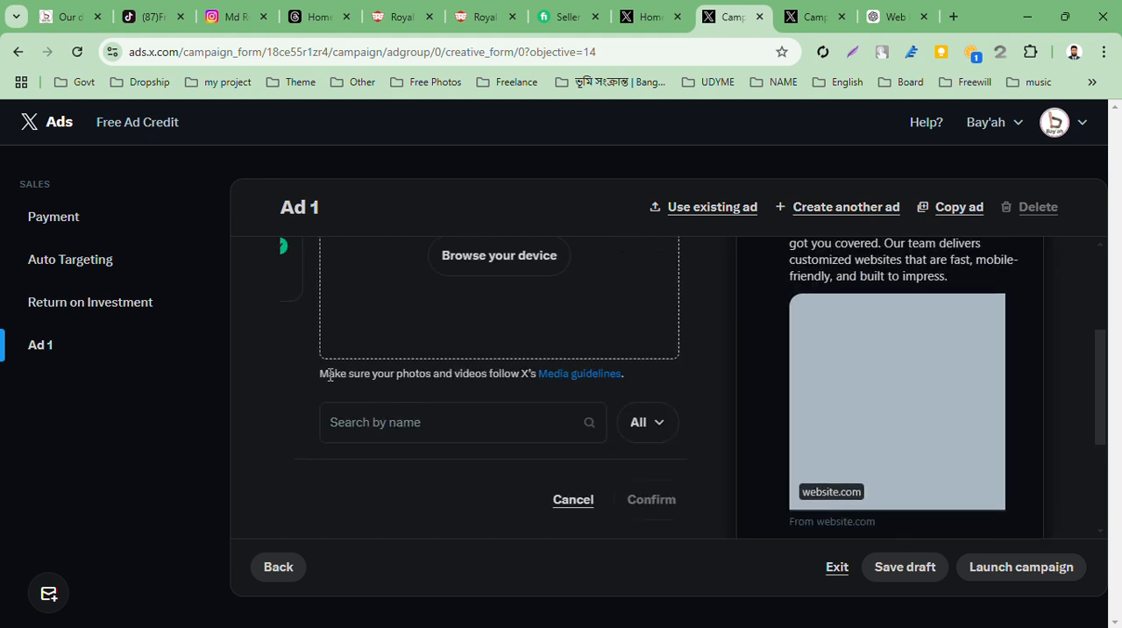
pyautogui.click(476, 261)
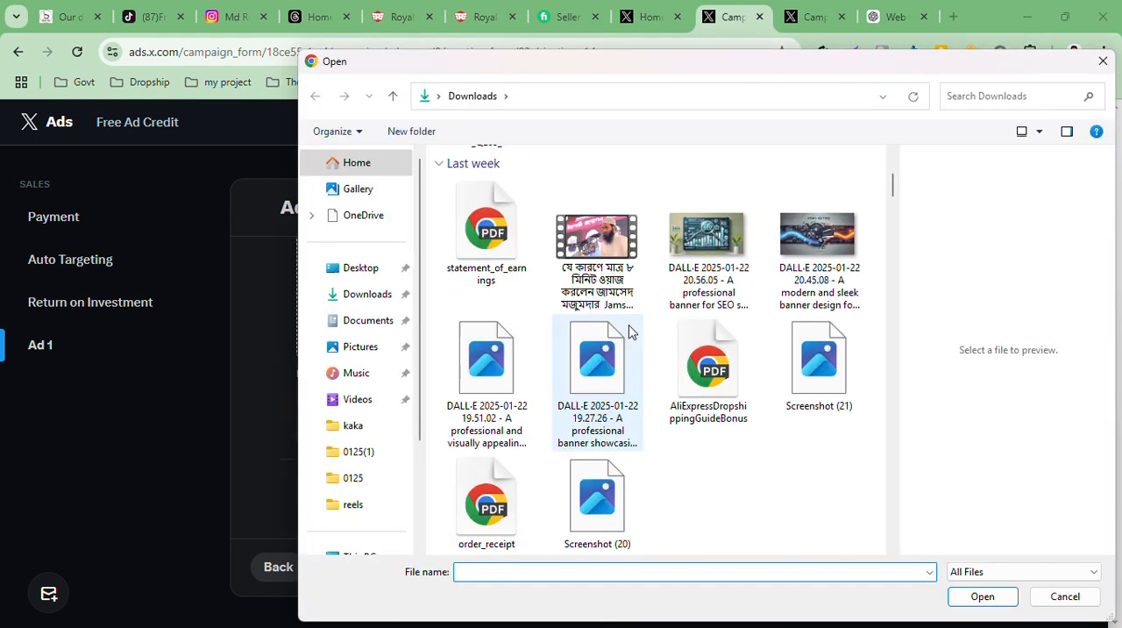
pyautogui.scroll(-3, 629, 328)
pyautogui.scroll(3, 629, 327)
pyautogui.scroll(-3, 629, 331)
pyautogui.scroll(-3, 628, 331)
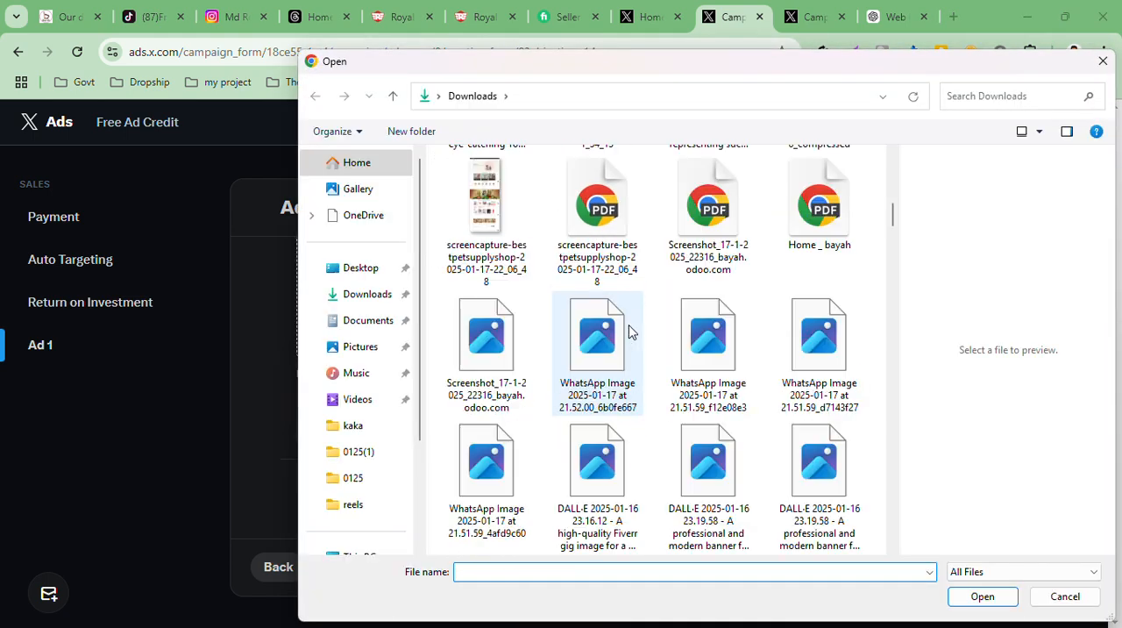
pyautogui.click(701, 533)
pyautogui.doubleClick(701, 533)
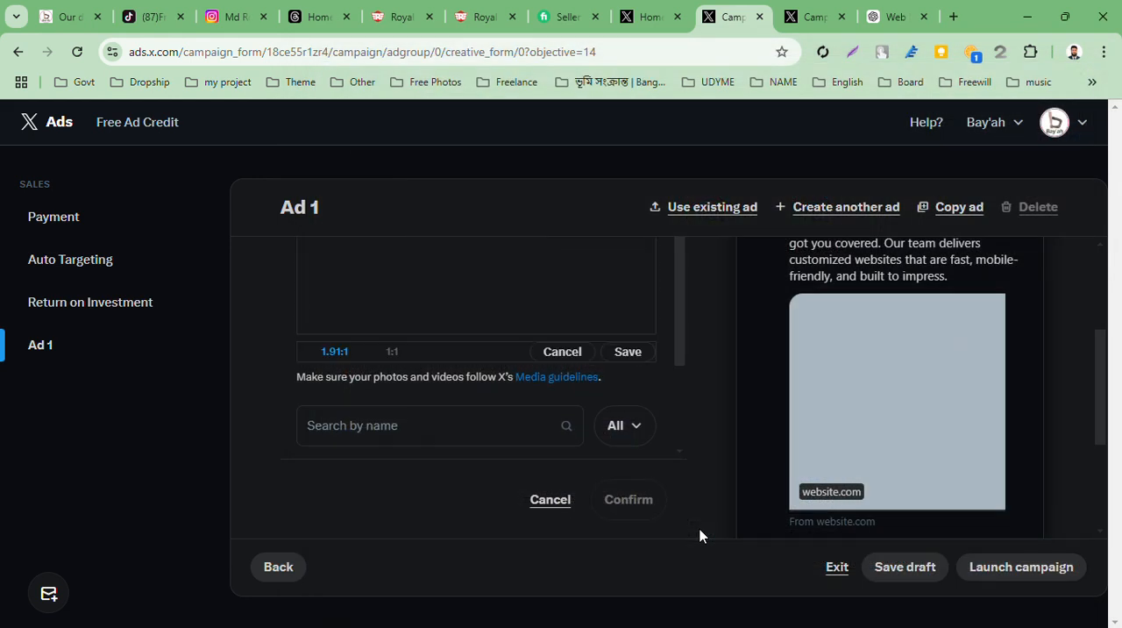
# Save the banner image's crop at the 1.91:1 ratio to upload it to the ad
pyautogui.scroll(2, 623, 400)
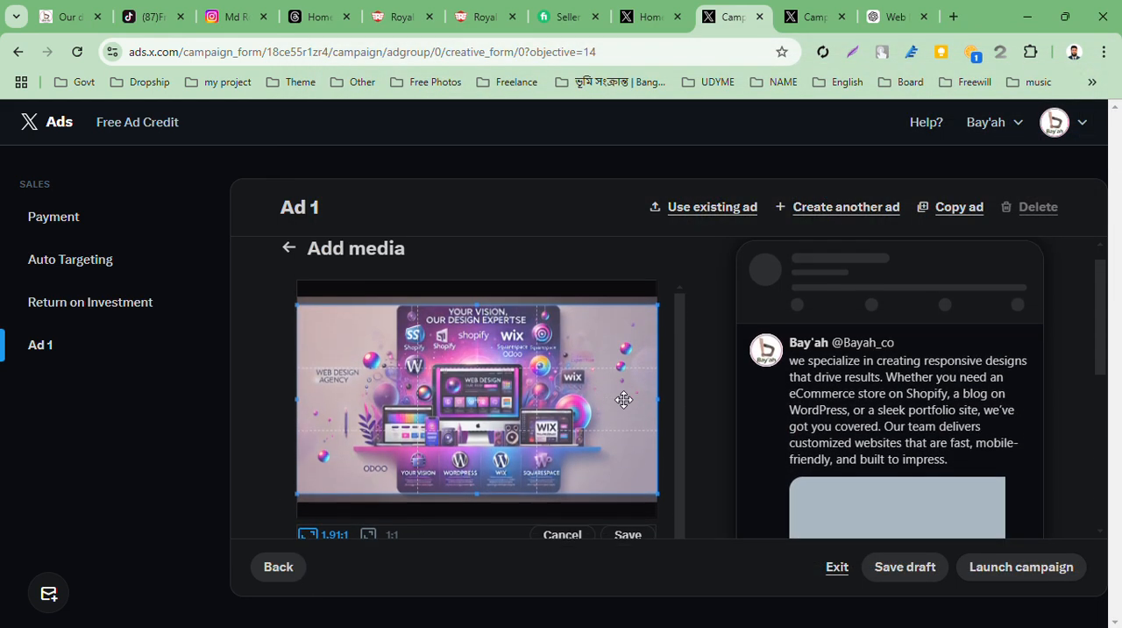
pyautogui.scroll(-5, 624, 401)
pyautogui.scroll(2, 623, 406)
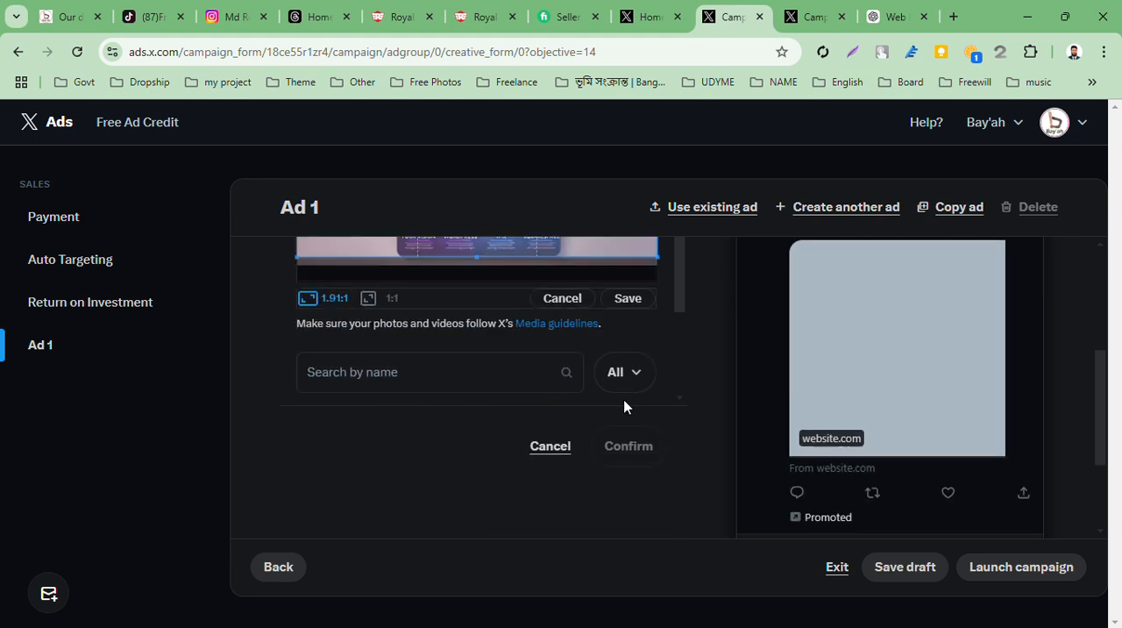
pyautogui.click(633, 370)
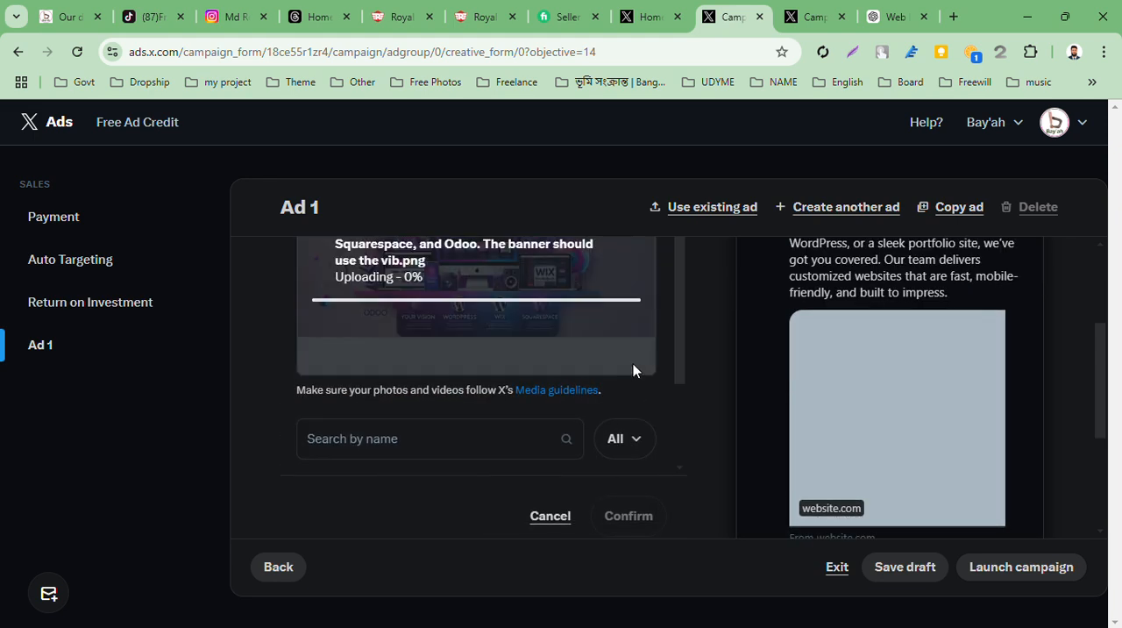
pyautogui.scroll(1, 636, 371)
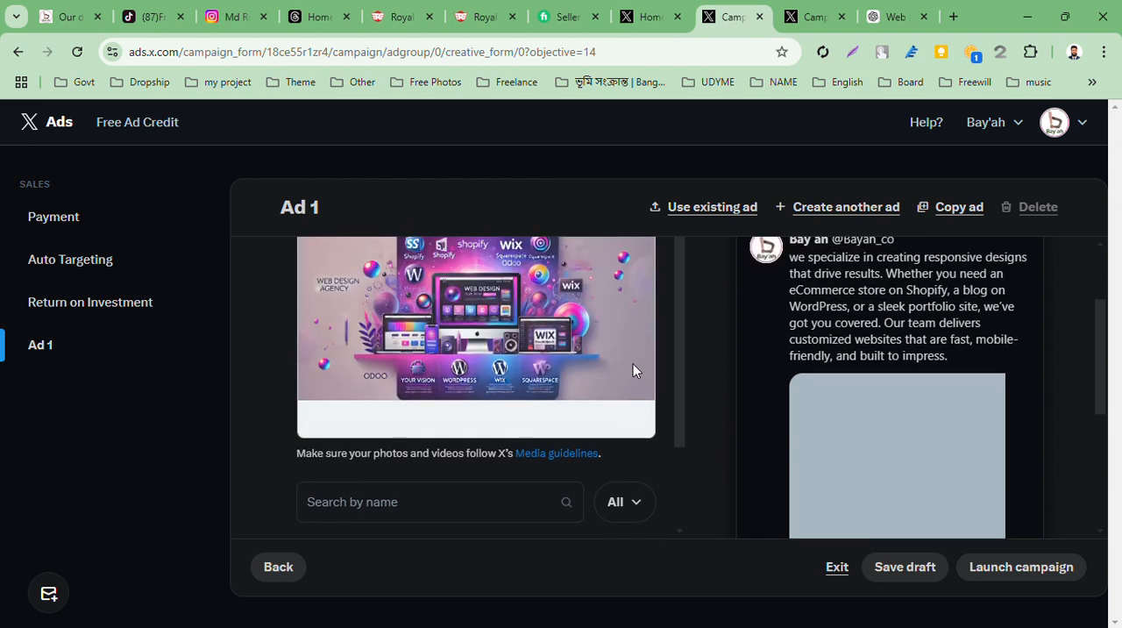
pyautogui.scroll(-2, 637, 370)
pyautogui.scroll(3, 636, 371)
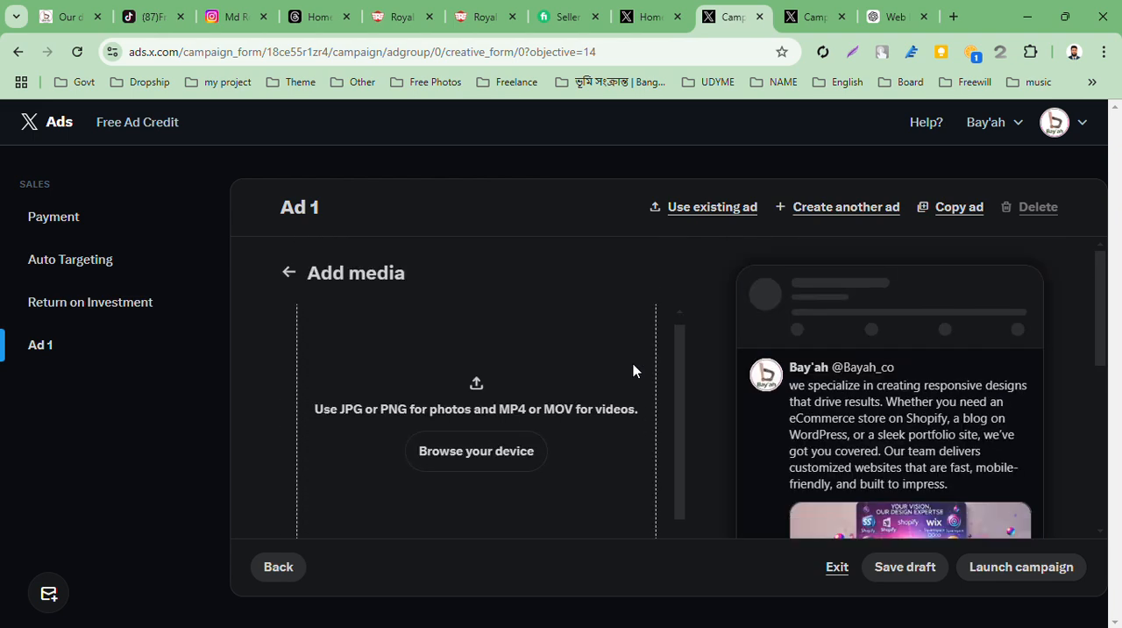
# Add "WhatsApp Image 2025-01-17 at 21.52.00_6b0fe667" from the Downloads folder to the carousel media, saving its crop at the 1.91:1 ratio
pyautogui.scroll(-1, 632, 370)
pyautogui.click(495, 355)
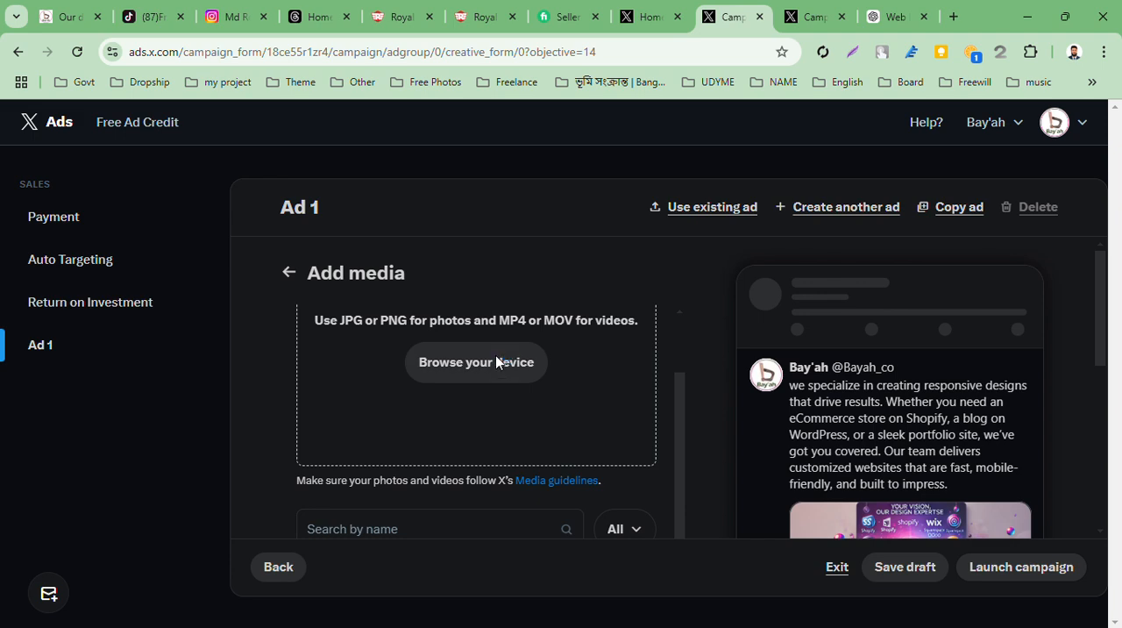
pyautogui.scroll(-3, 652, 353)
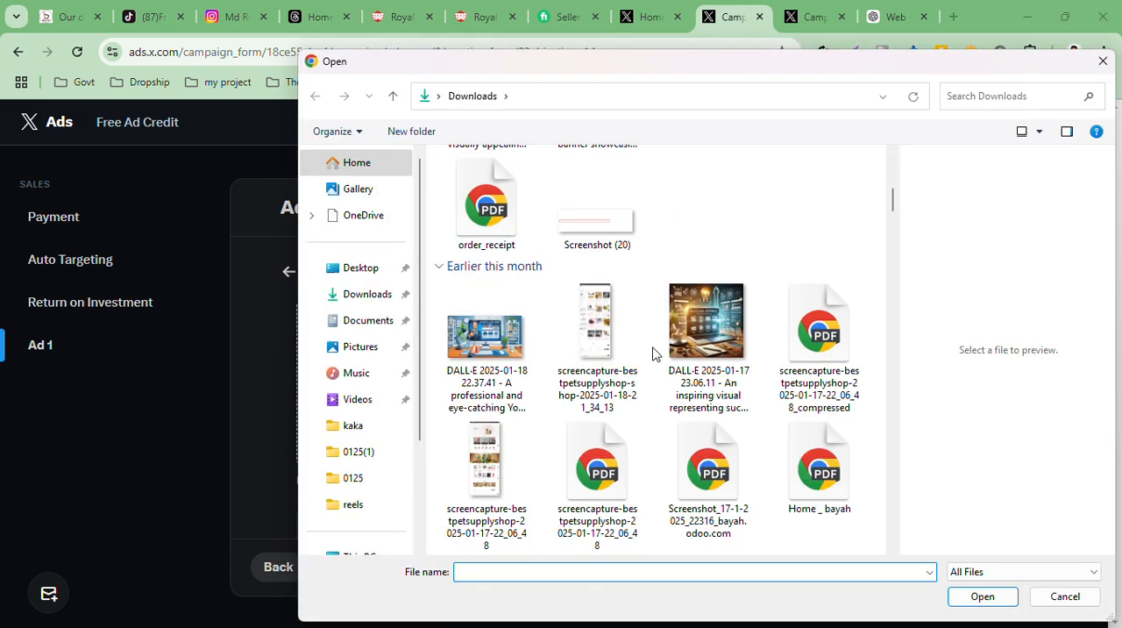
pyautogui.scroll(-3, 652, 353)
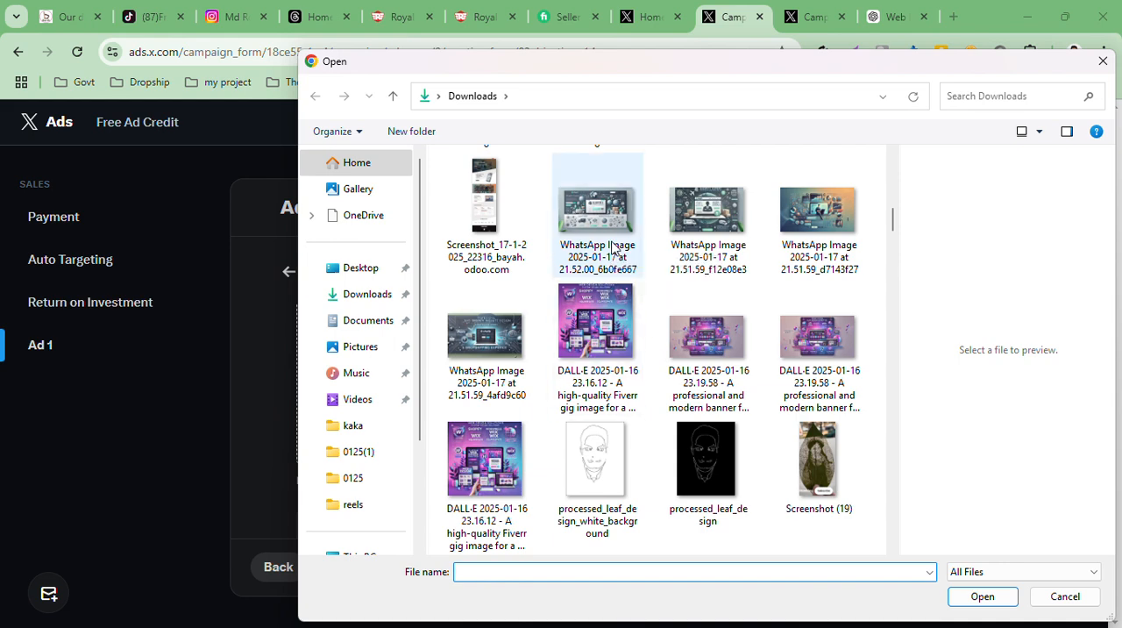
pyautogui.doubleClick(613, 250)
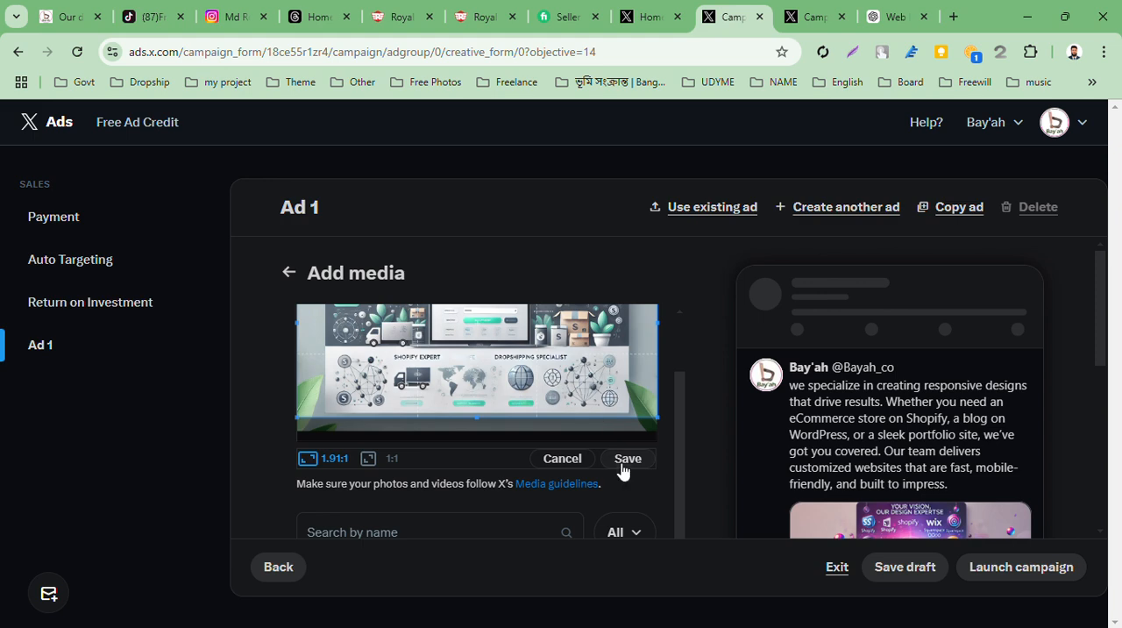
pyautogui.click(621, 467)
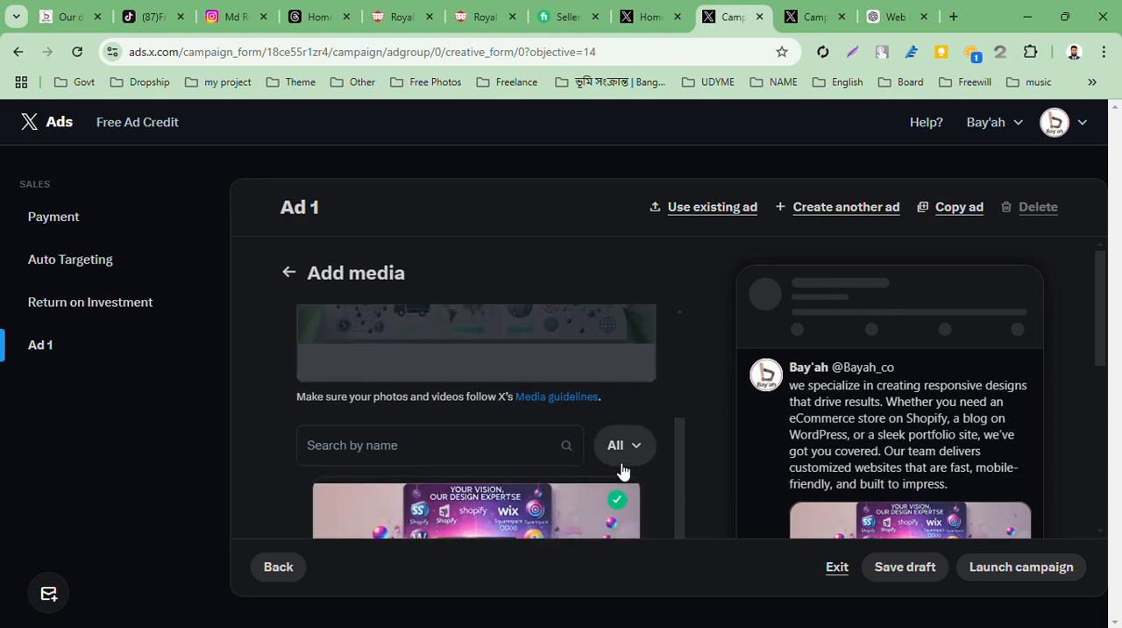
# Add "WhatsApp Image 2025-01-17 at 21.51.59_f12e08e3" from the Downloads folder to the carousel media, saving its crop at the 1.91:1 ratio
pyautogui.scroll(-10, 621, 466)
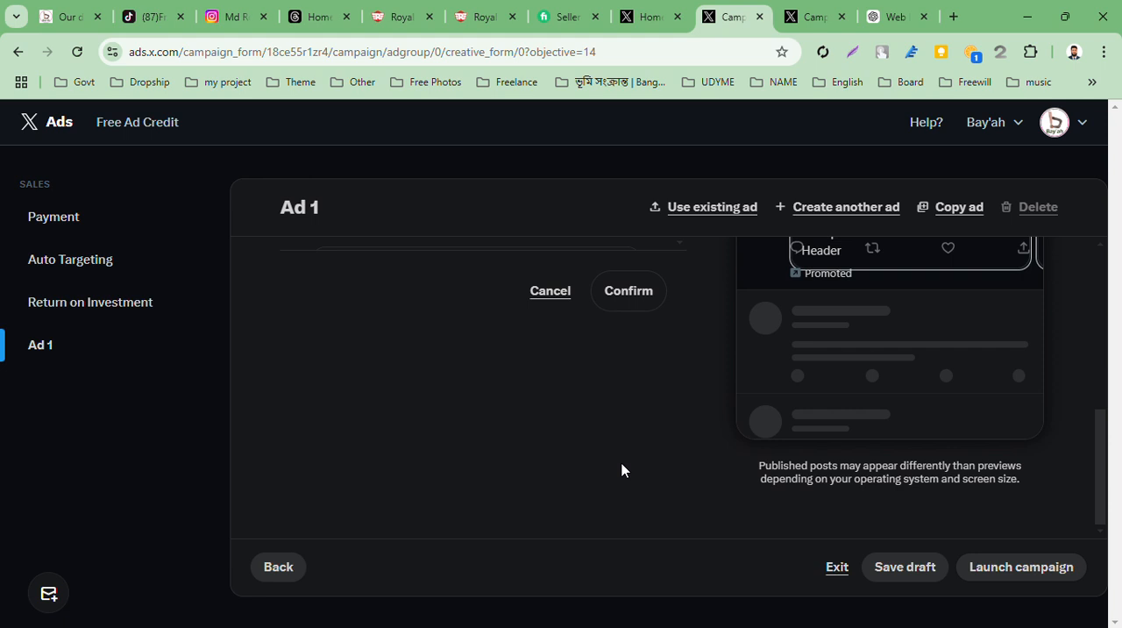
pyautogui.scroll(3, 621, 465)
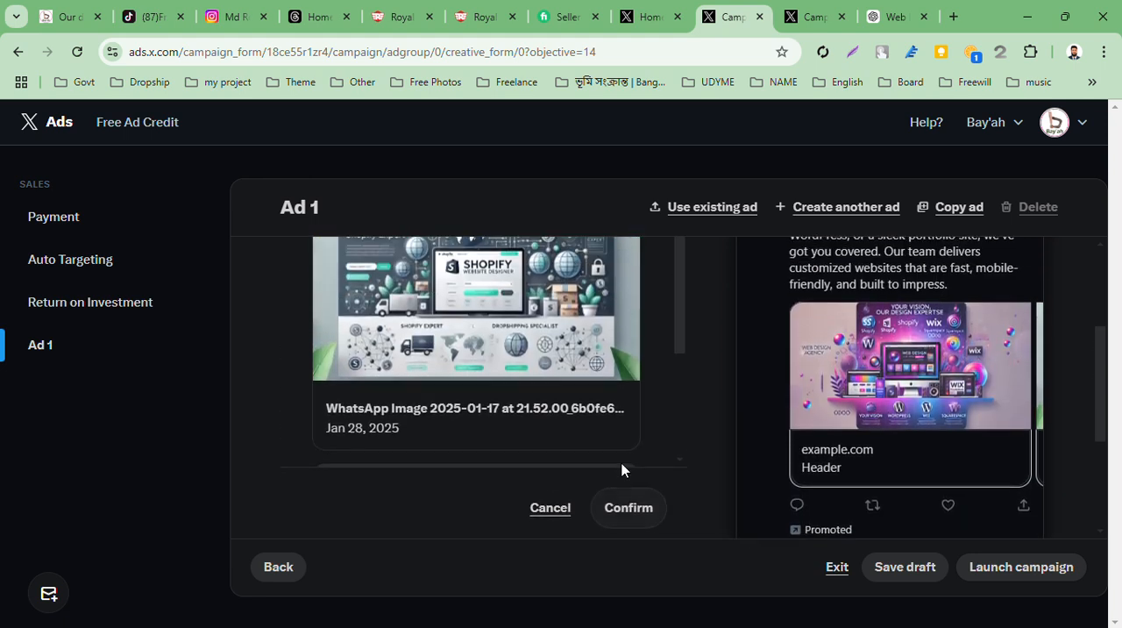
pyautogui.scroll(4, 621, 465)
pyautogui.click(530, 305)
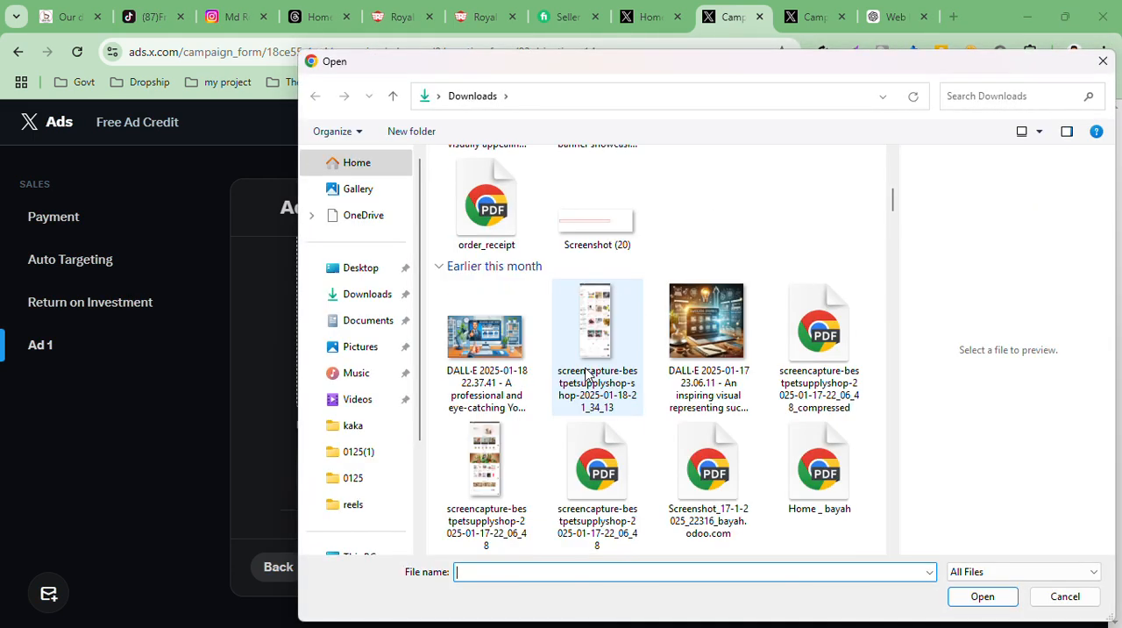
pyautogui.scroll(-3, 586, 375)
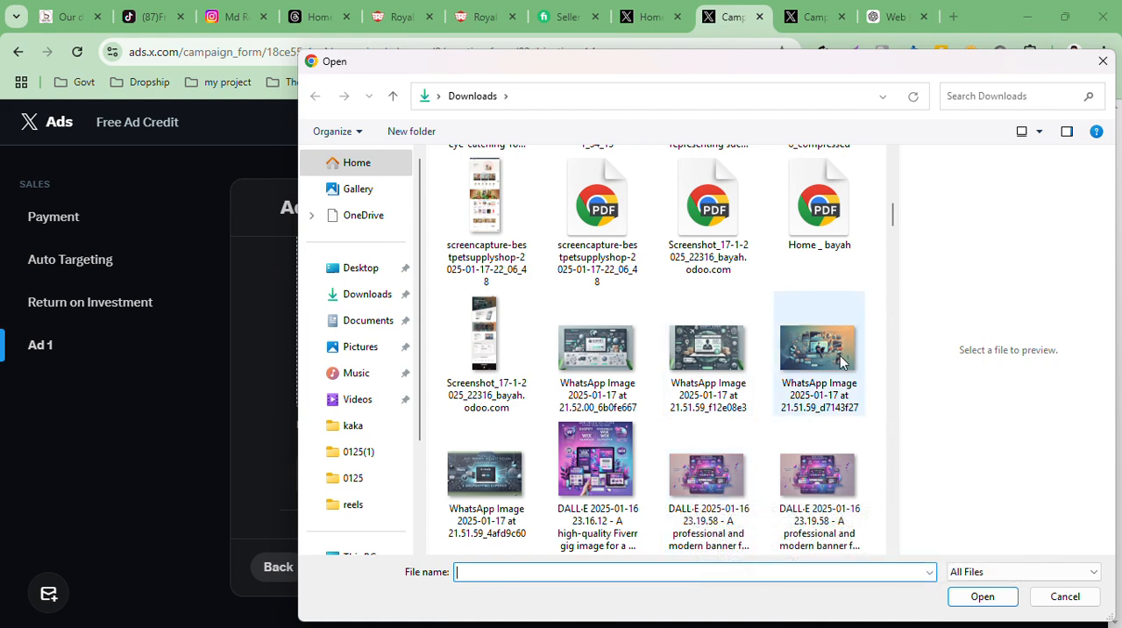
pyautogui.doubleClick(744, 395)
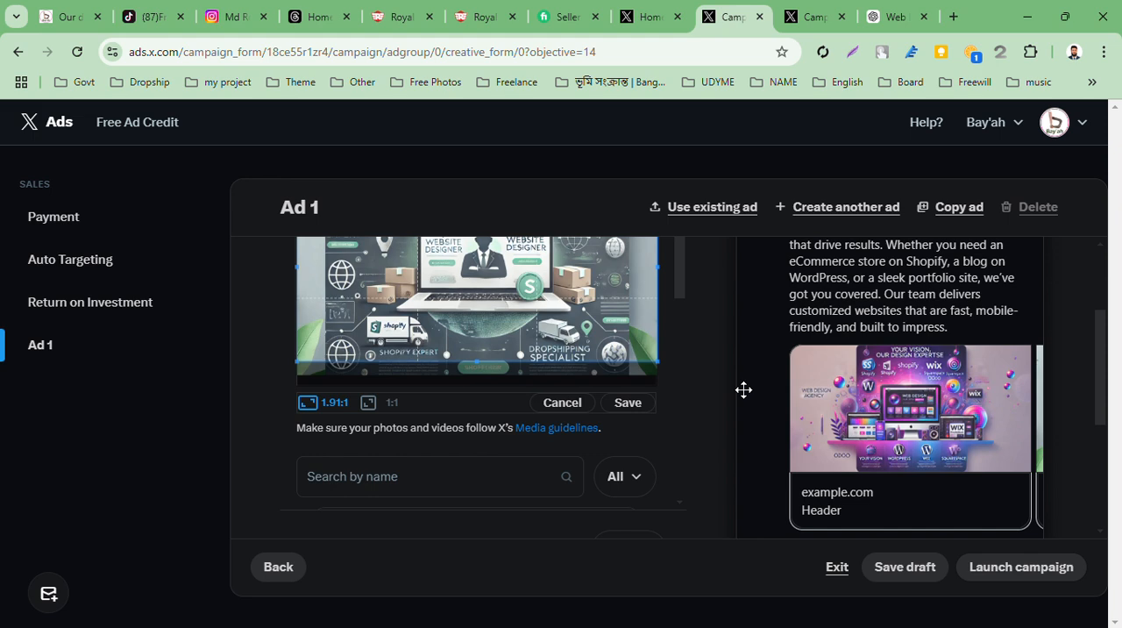
pyautogui.click(628, 401)
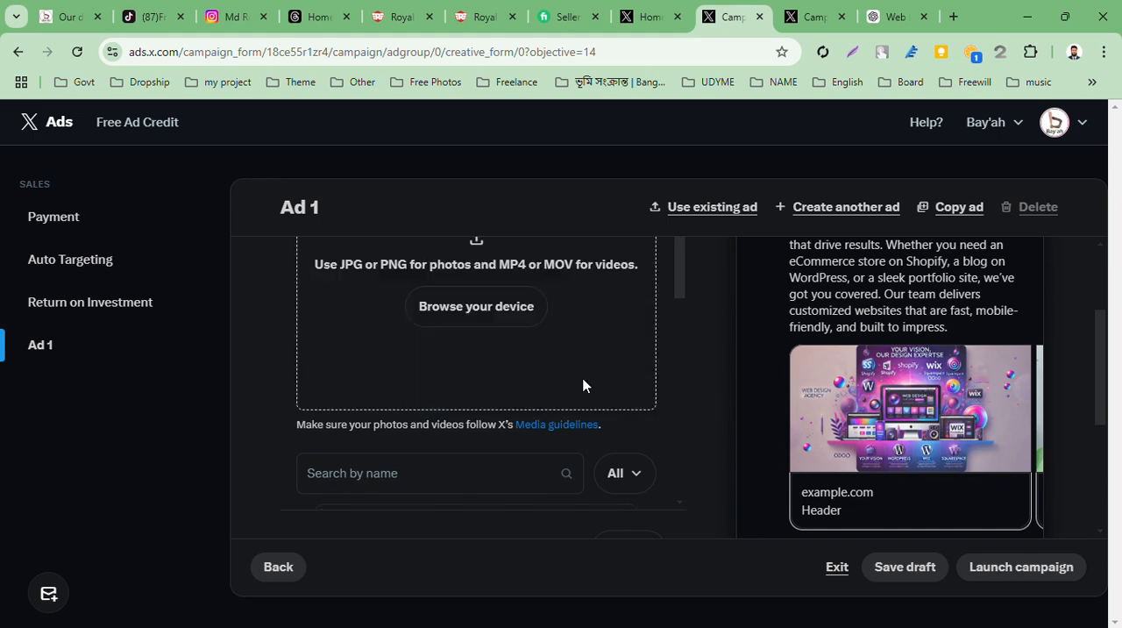
# Review the uploaded images in the media library and confirm the selection for the carousel
pyautogui.scroll(-1, 584, 380)
pyautogui.scroll(-8, 583, 384)
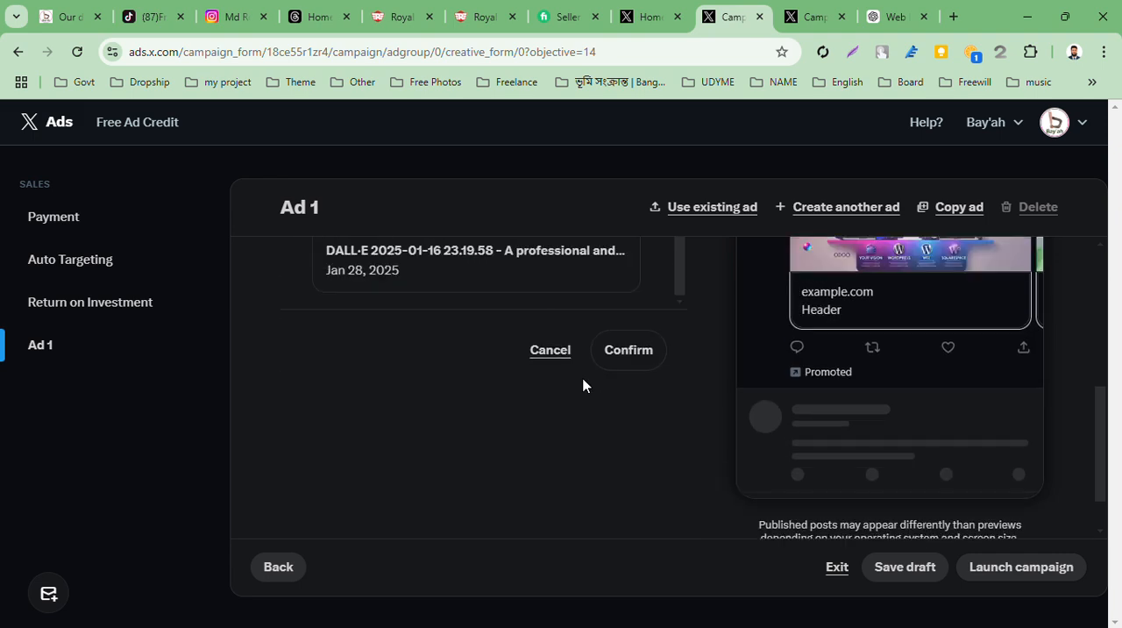
pyautogui.scroll(10, 583, 384)
pyautogui.scroll(3, 583, 384)
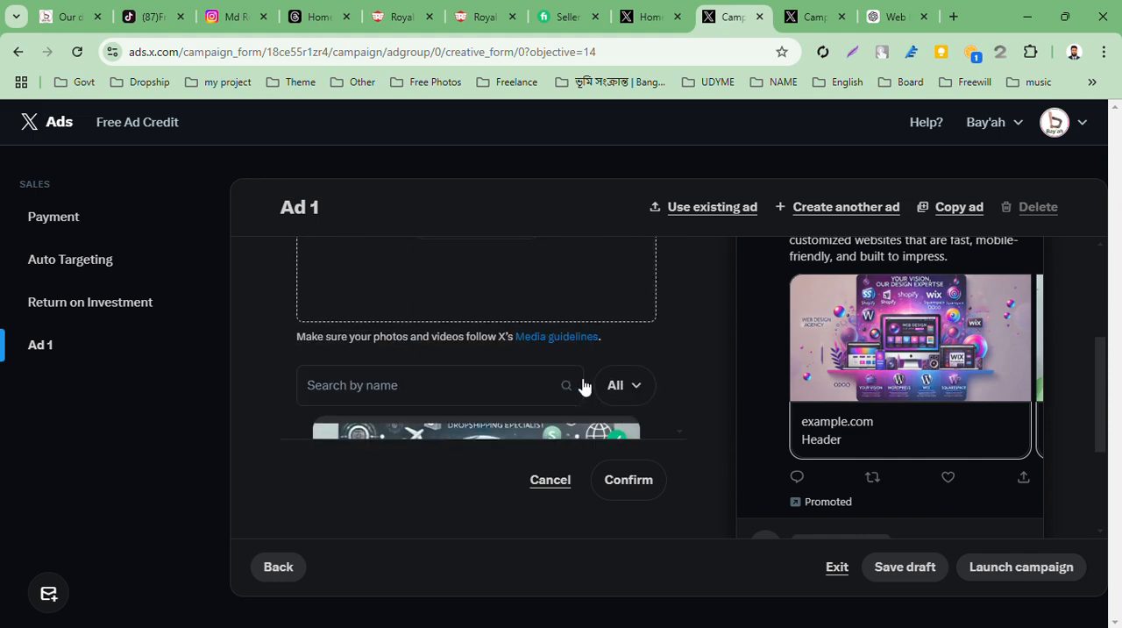
pyautogui.scroll(2, 514, 276)
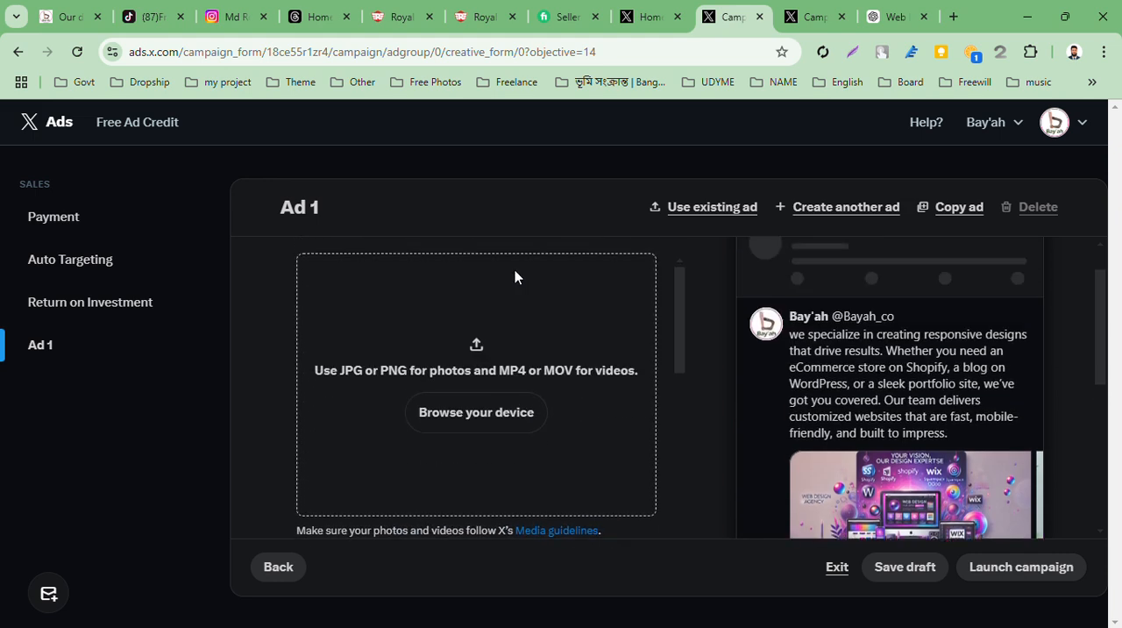
pyautogui.scroll(-5, 514, 276)
pyautogui.scroll(-4, 514, 276)
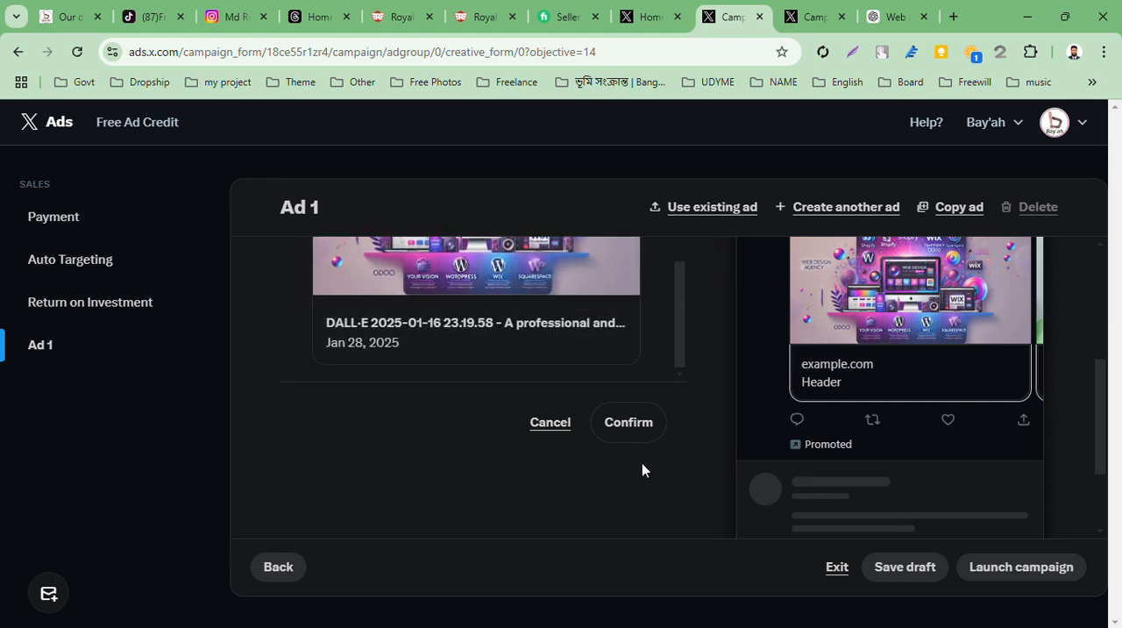
pyautogui.click(642, 426)
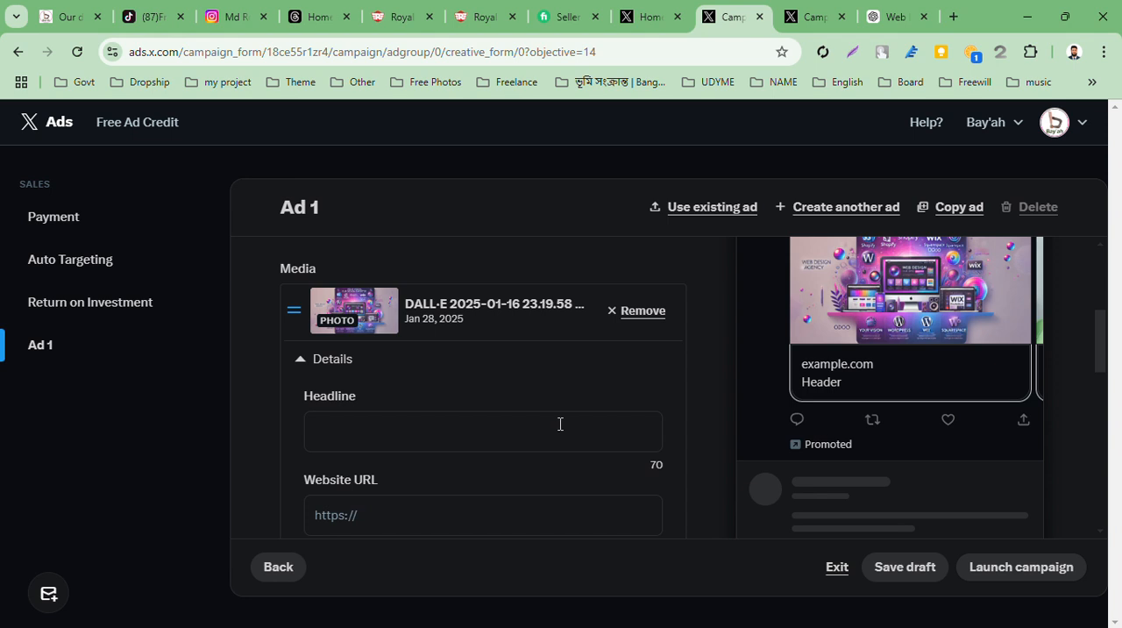
# Enter "25% off for new Clients" as the headline of the first carousel image, the DALL·E banner
pyautogui.scroll(-1, 558, 423)
pyautogui.click(451, 347)
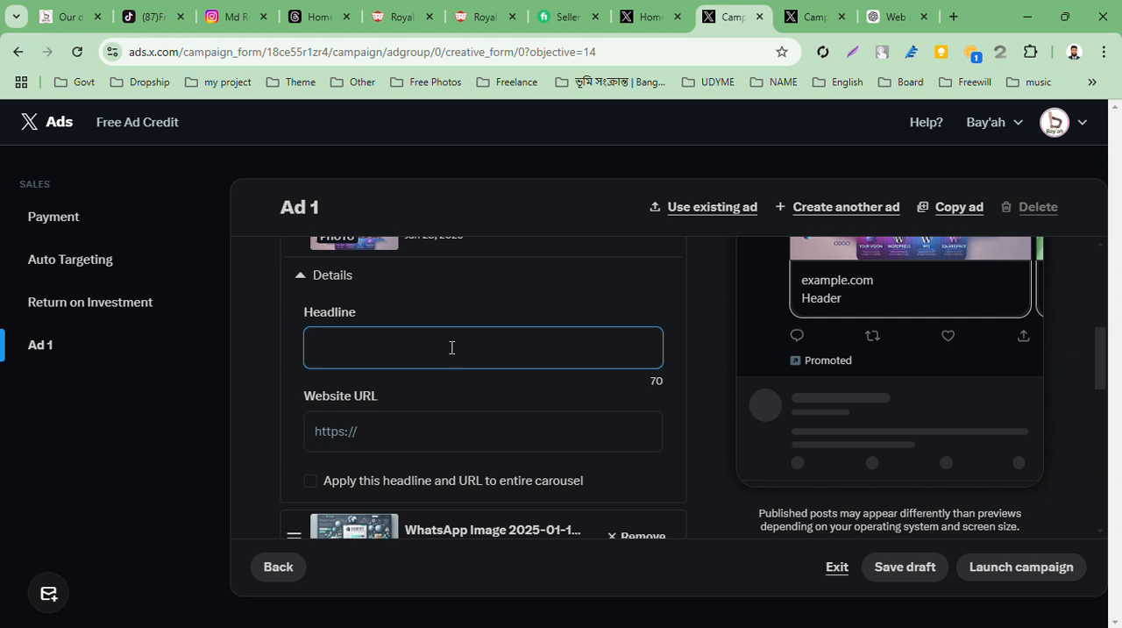
pyautogui.write('25% o')
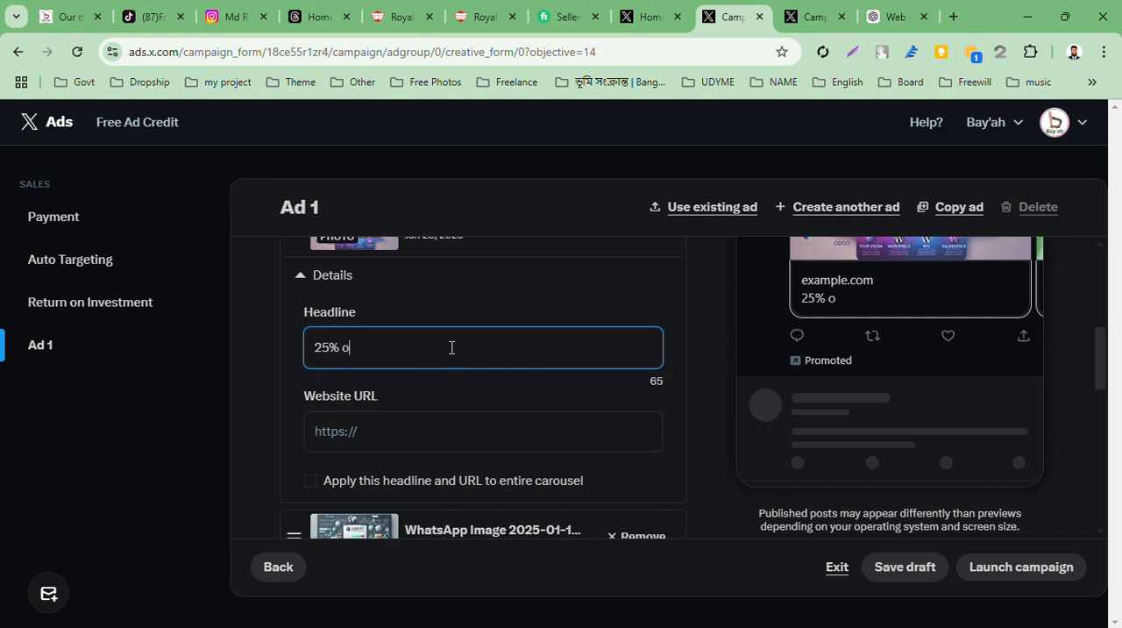
pyautogui.write('ff f')
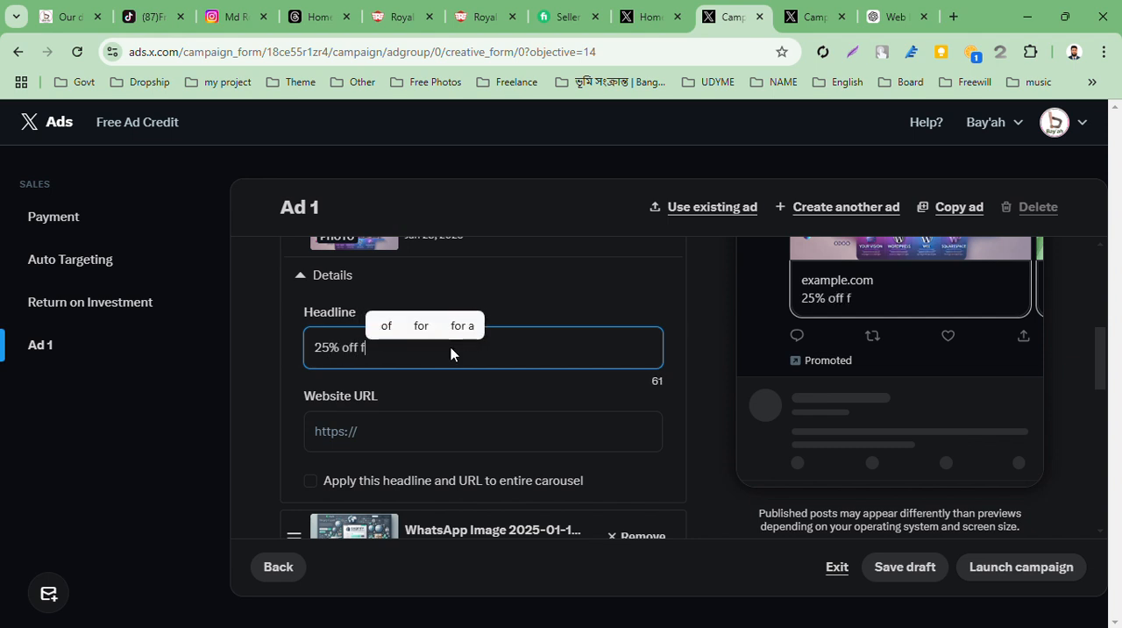
pyautogui.write('or ')
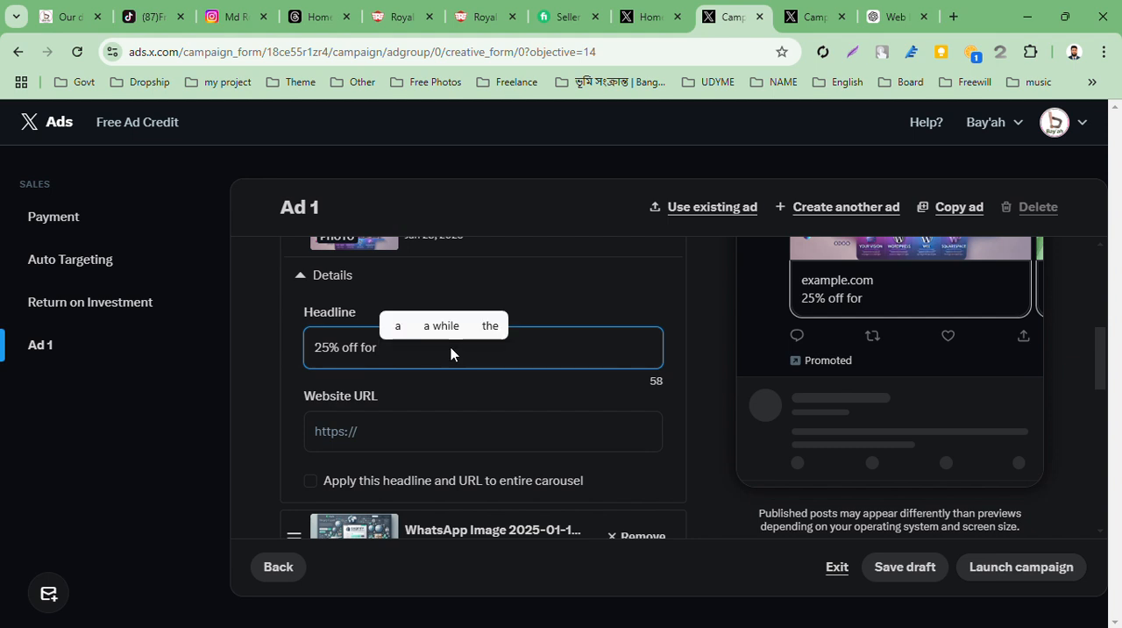
pyautogui.write('new ')
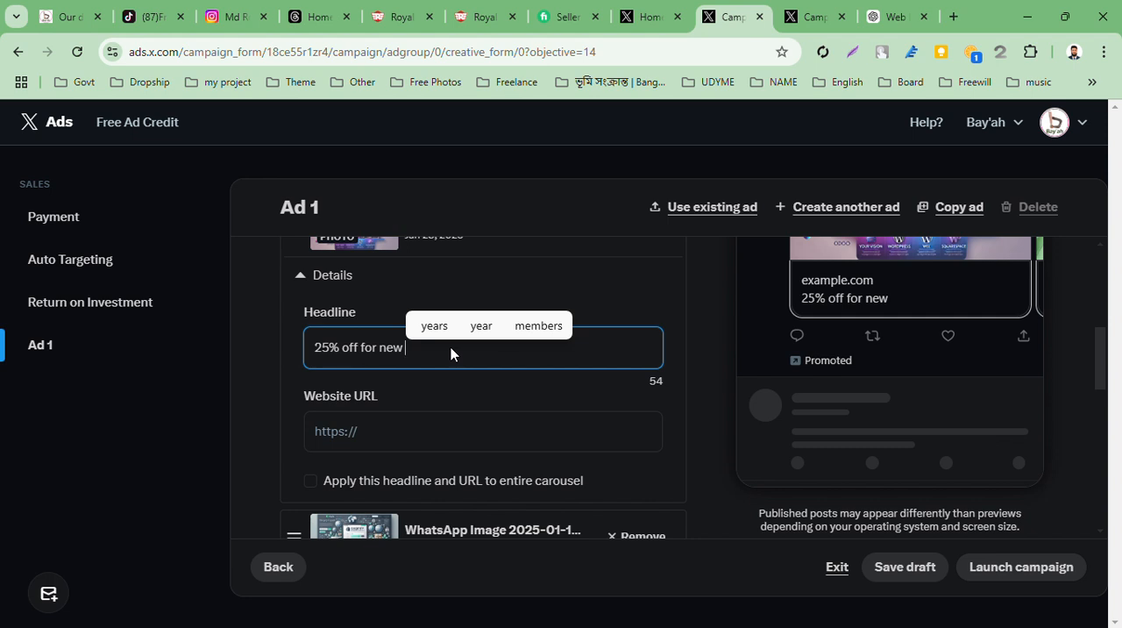
pyautogui.write('U')
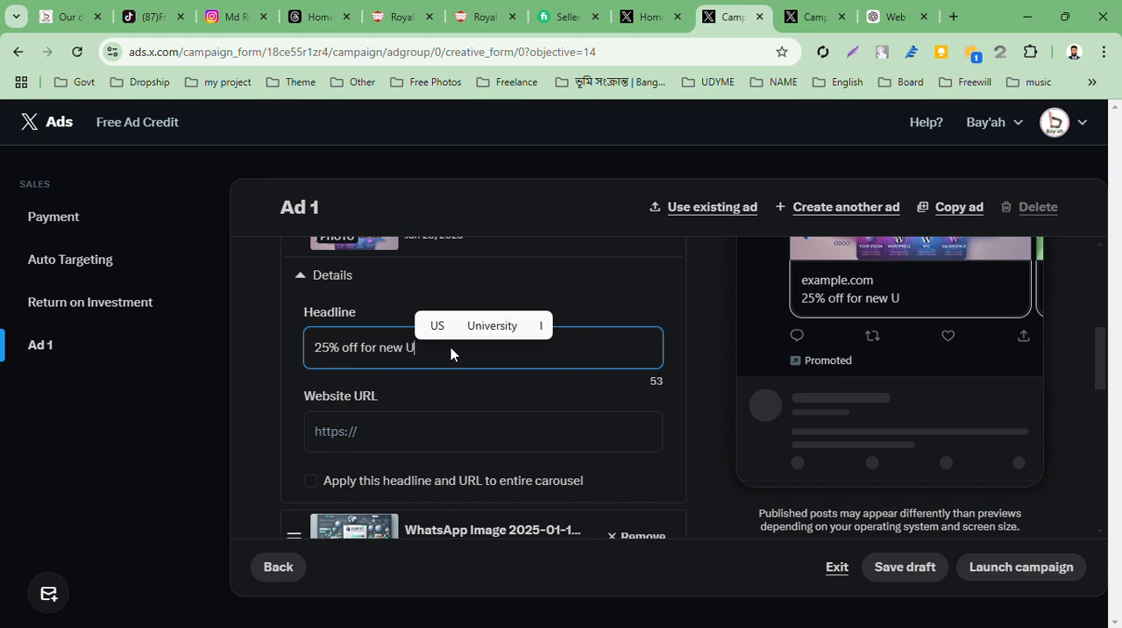
pyautogui.press('BackSpace')
pyautogui.write('Cli')
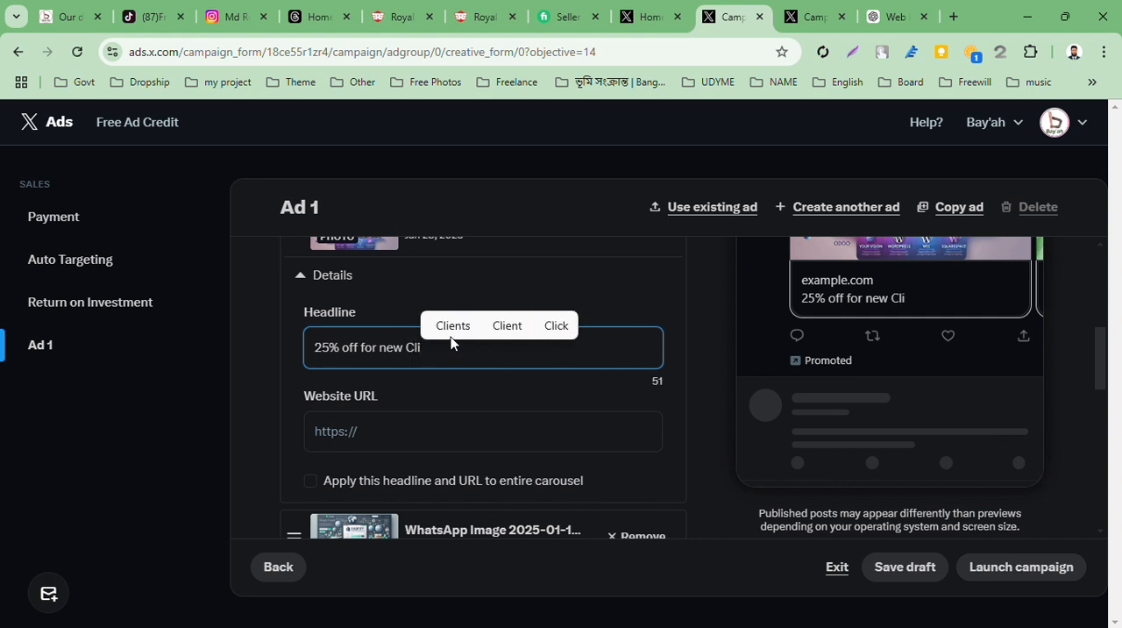
pyautogui.click(451, 324)
pyautogui.scroll(1, 784, 352)
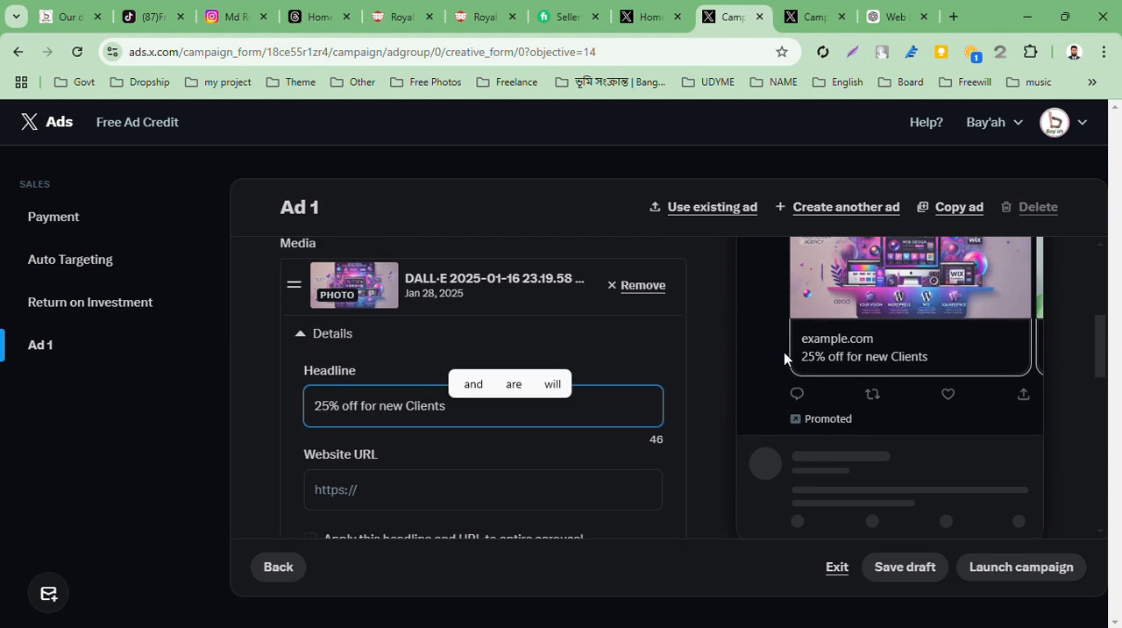
# Open bayah.odoo.com in a new browser tab and copy the site's address for the ad's website URL
pyautogui.scroll(-2, 513, 426)
pyautogui.click(450, 393)
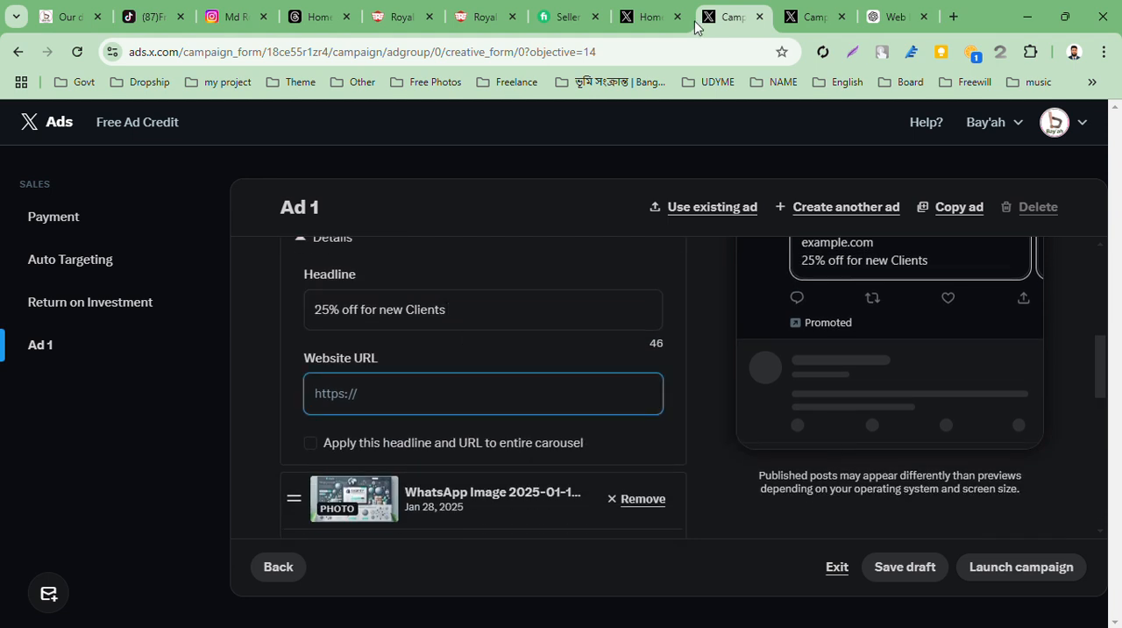
pyautogui.click(953, 17)
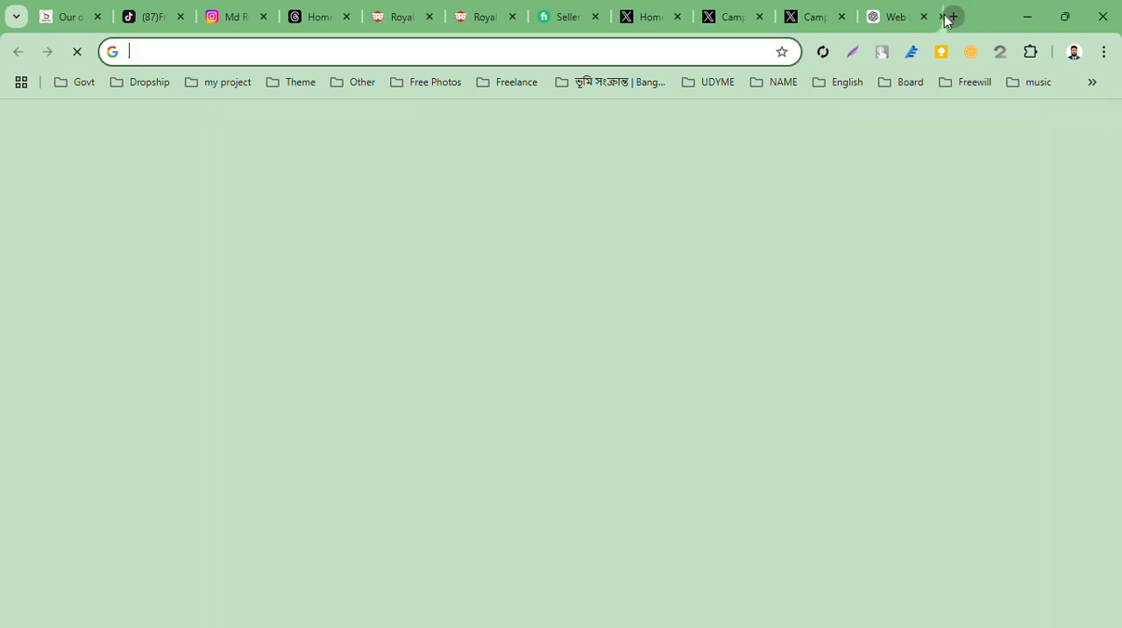
pyautogui.click(736, 48)
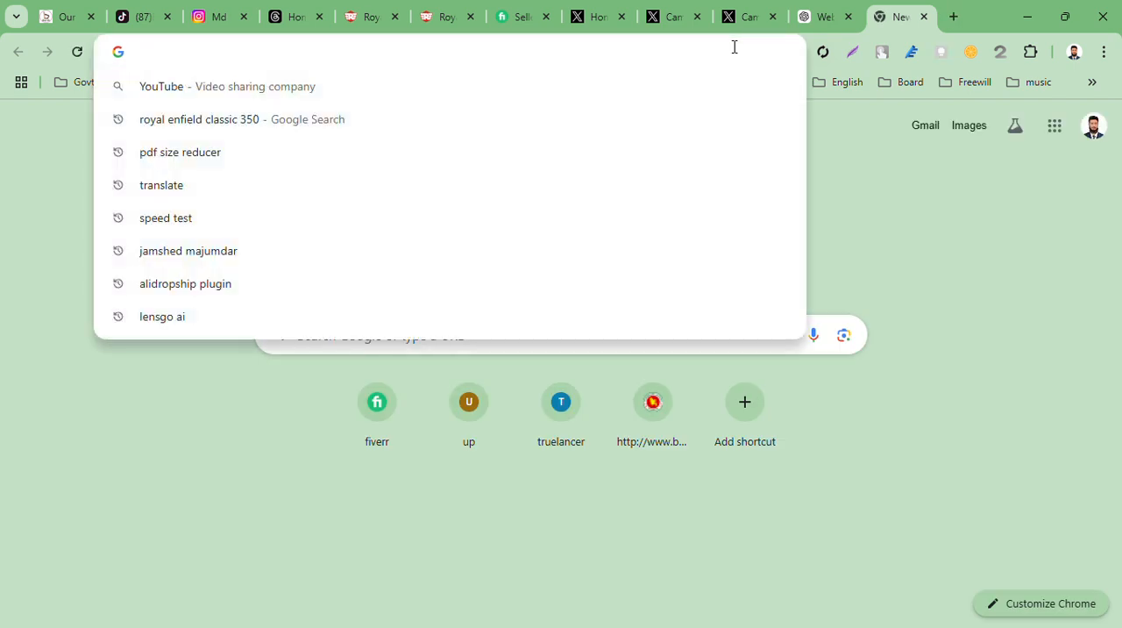
pyautogui.write('ba')
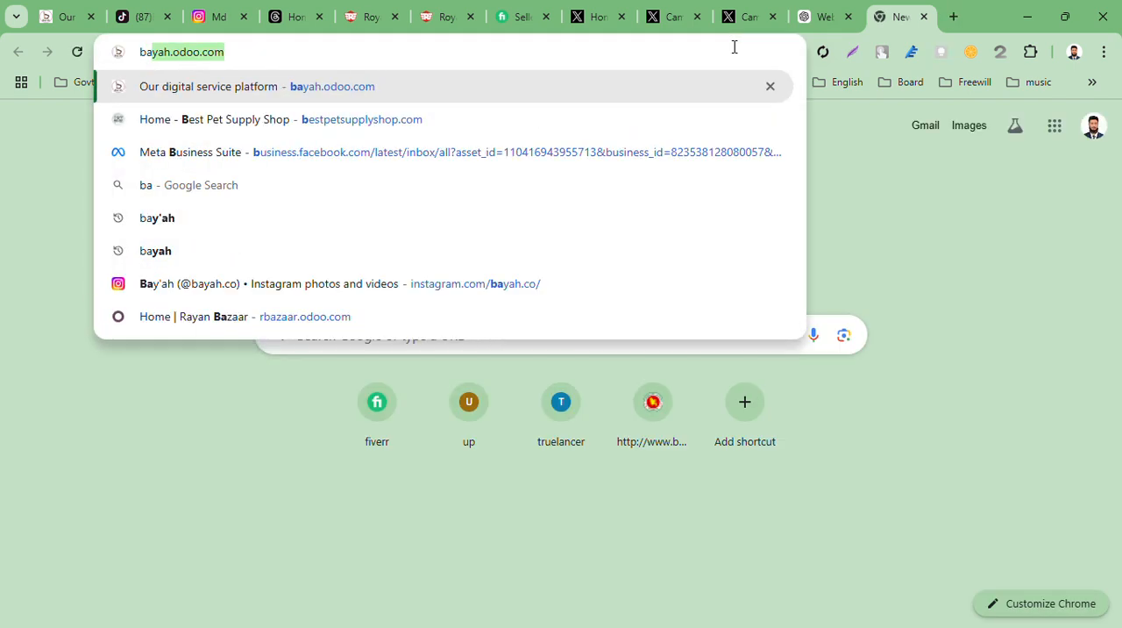
pyautogui.hotkey('ctrl', 'a')
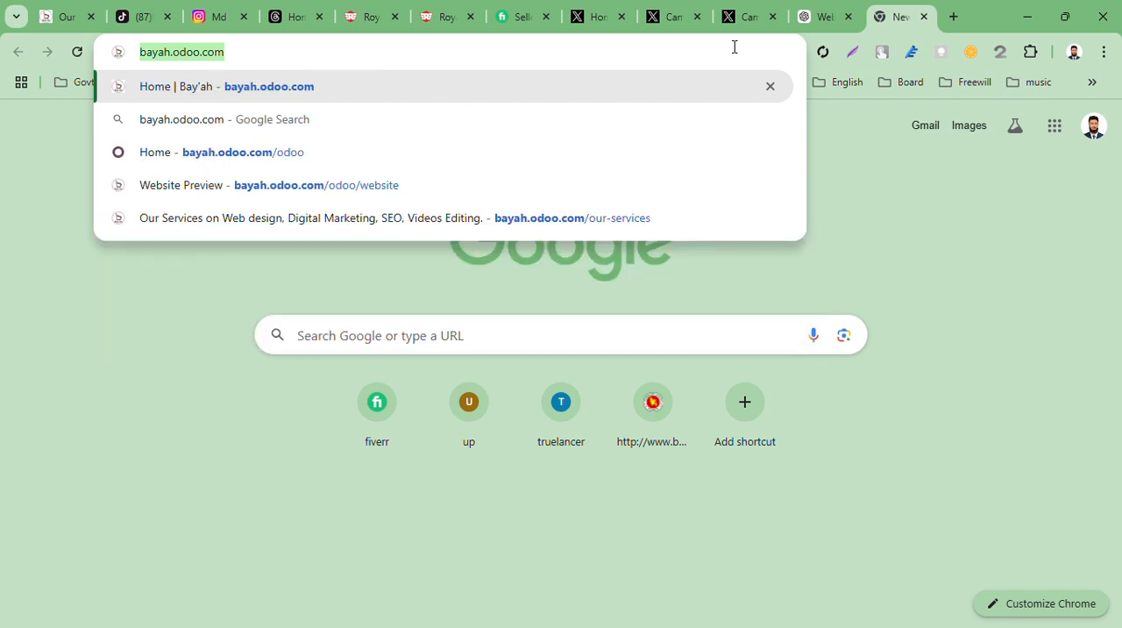
pyautogui.press('Return')
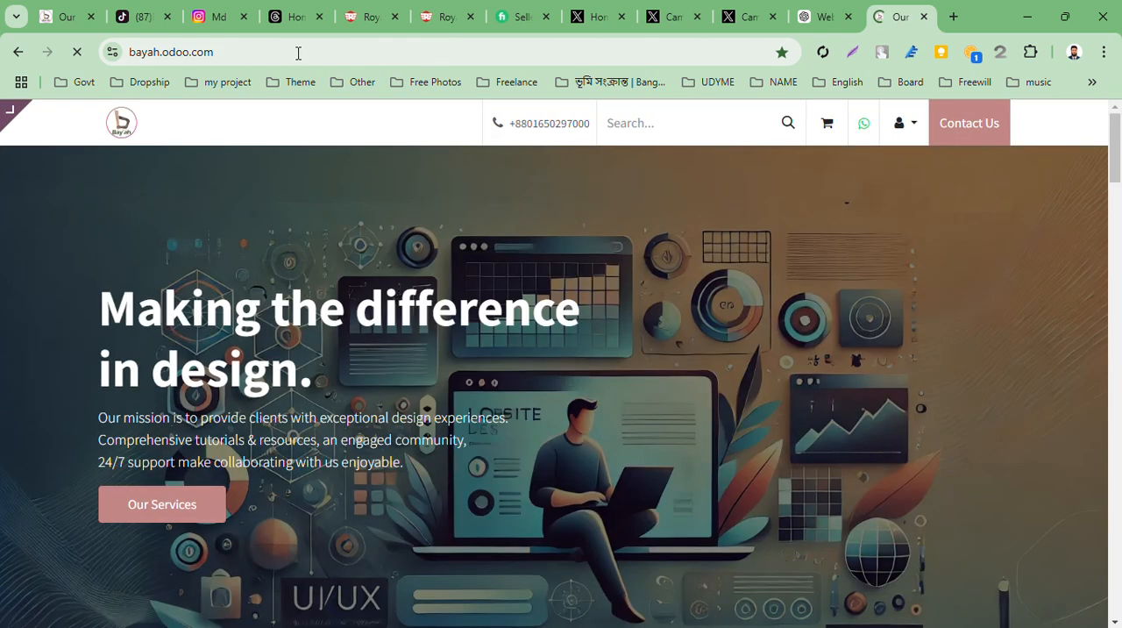
pyautogui.click(298, 53)
pyautogui.hotkey('ctrl', 'c')
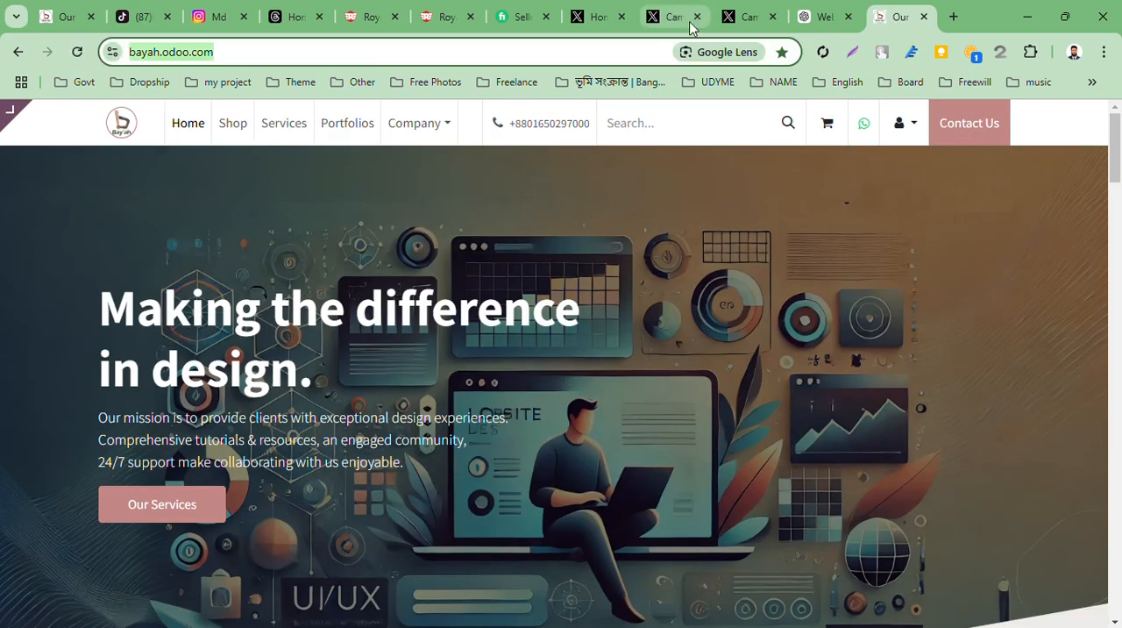
pyautogui.click(759, 23)
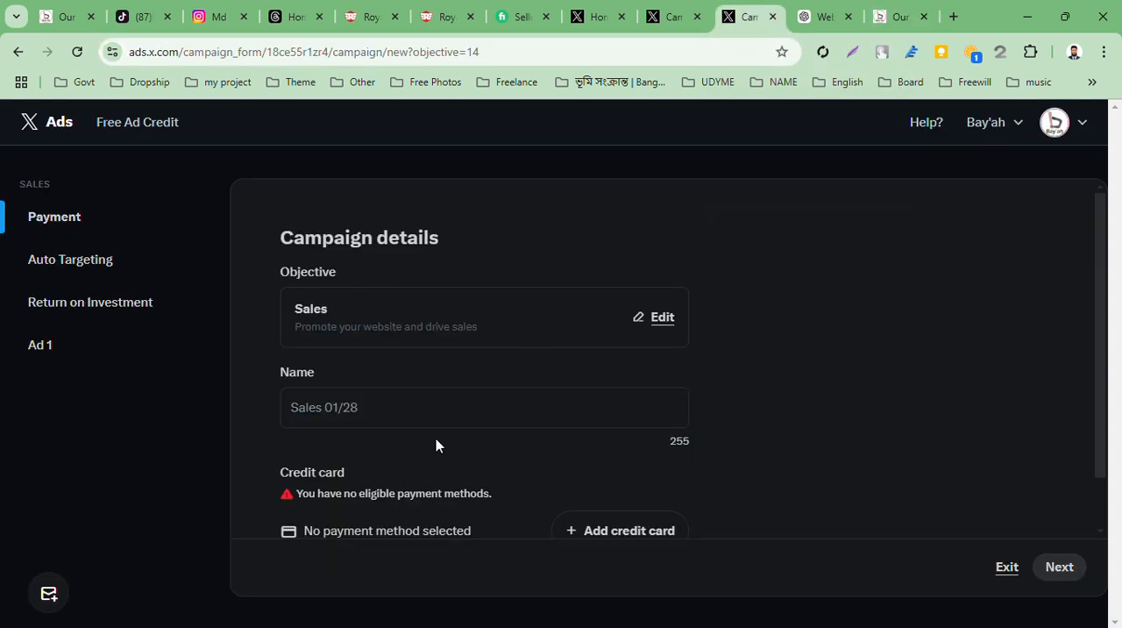
pyautogui.click(668, 18)
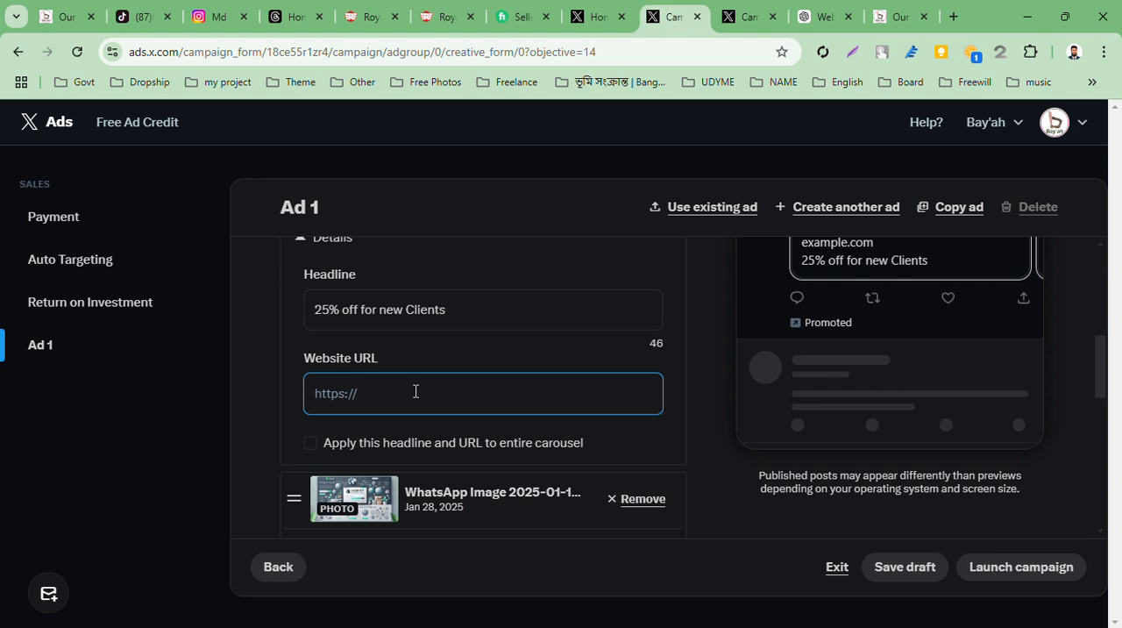
pyautogui.hotkey('ctrl', 'v')
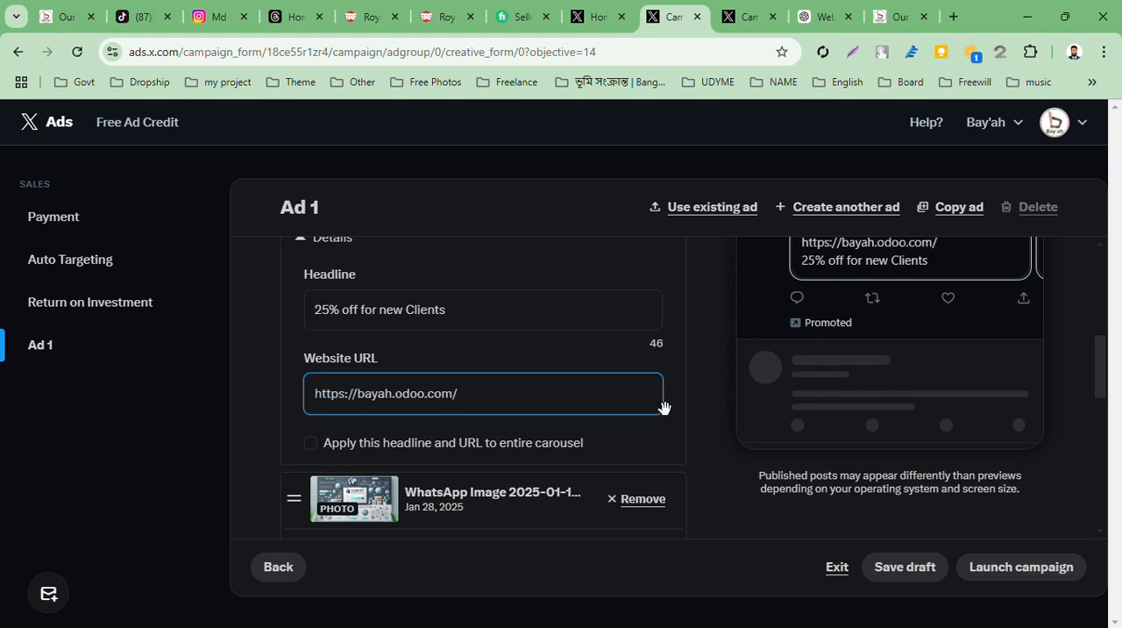
pyautogui.scroll(2, 663, 406)
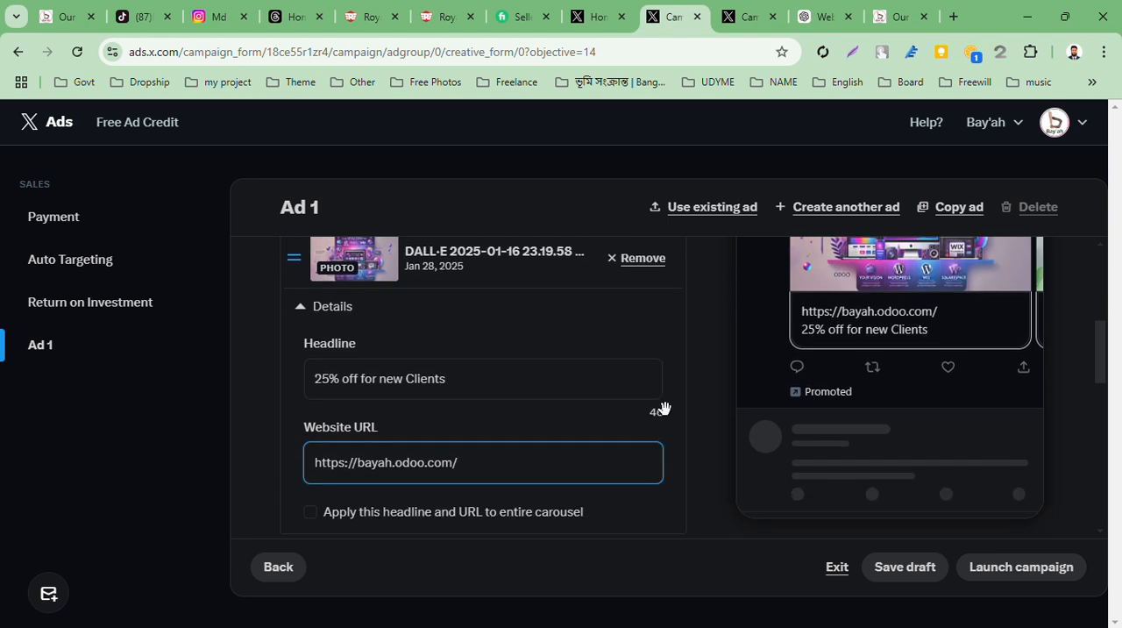
# Try applying the first carousel image's headline and URL to the entire carousel, and switch the option off again
pyautogui.scroll(2, 664, 406)
pyautogui.scroll(-2, 662, 401)
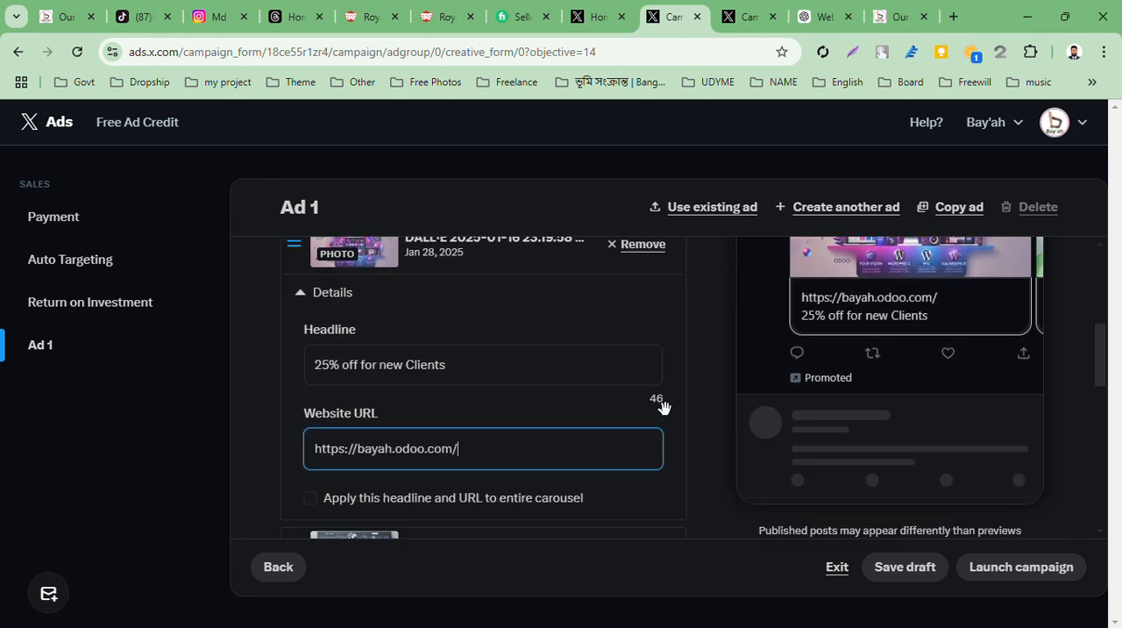
pyautogui.click(315, 509)
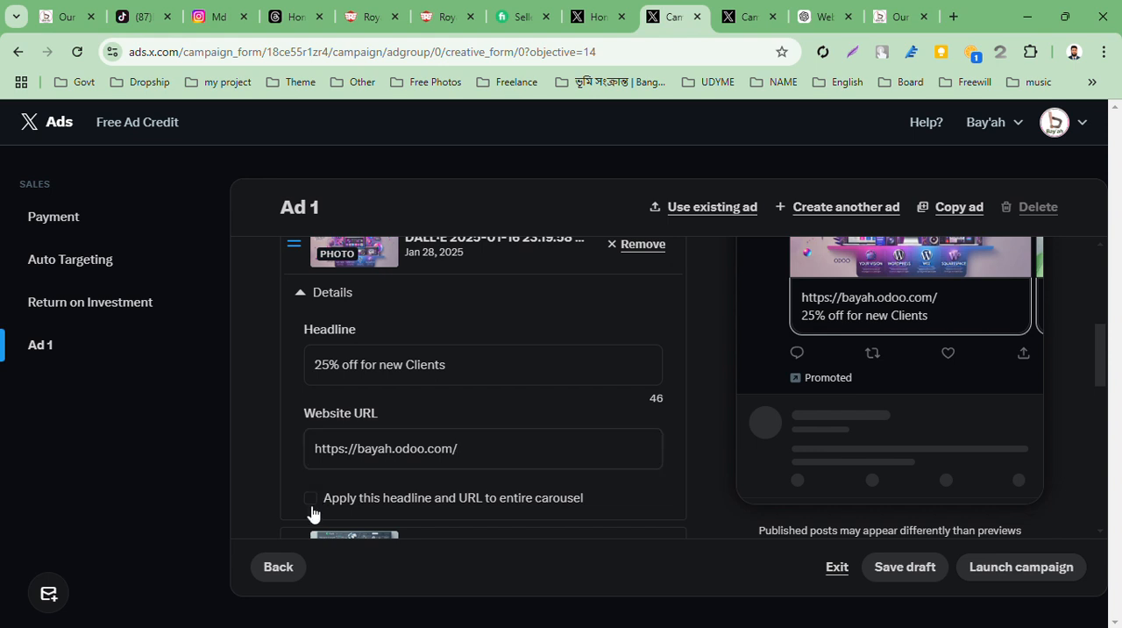
pyautogui.scroll(1, 756, 388)
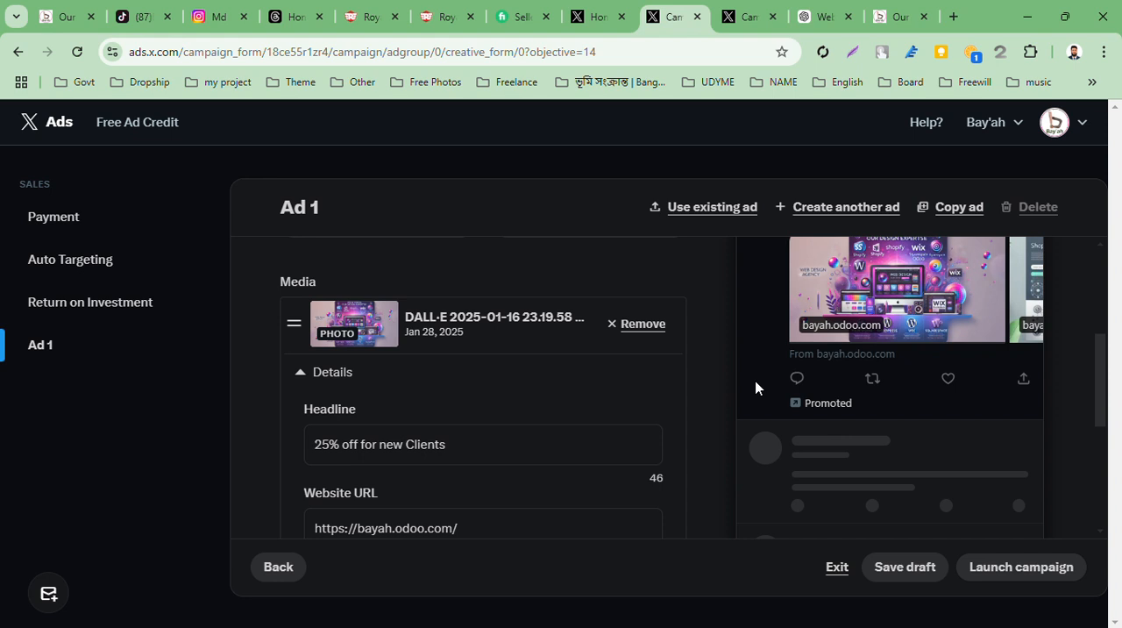
pyautogui.scroll(-1, 755, 387)
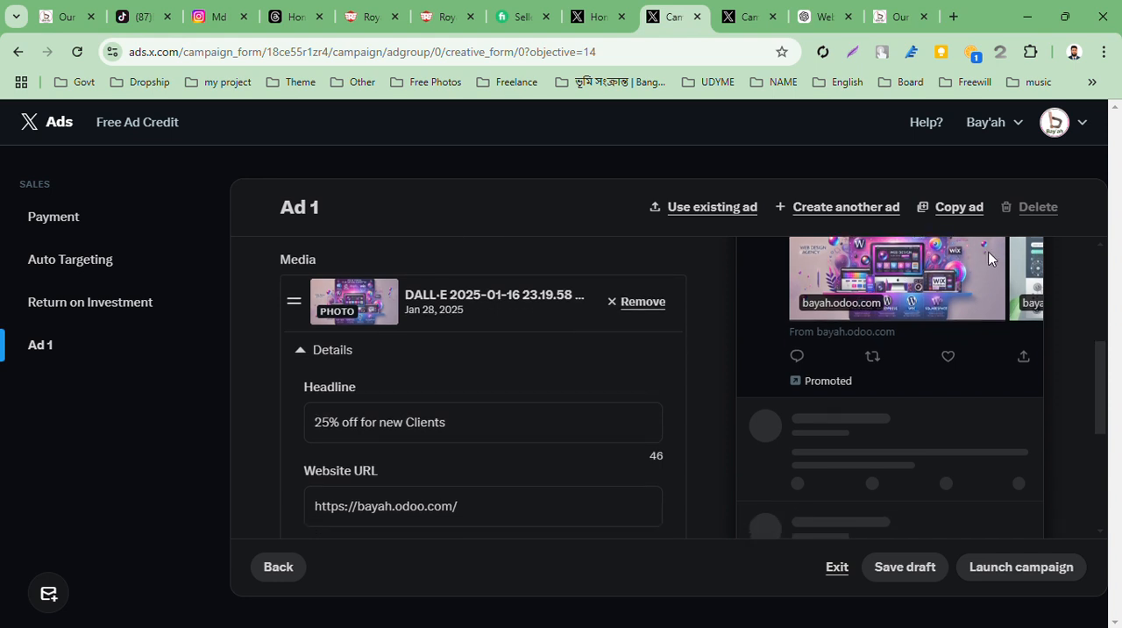
pyautogui.scroll(-1, 366, 473)
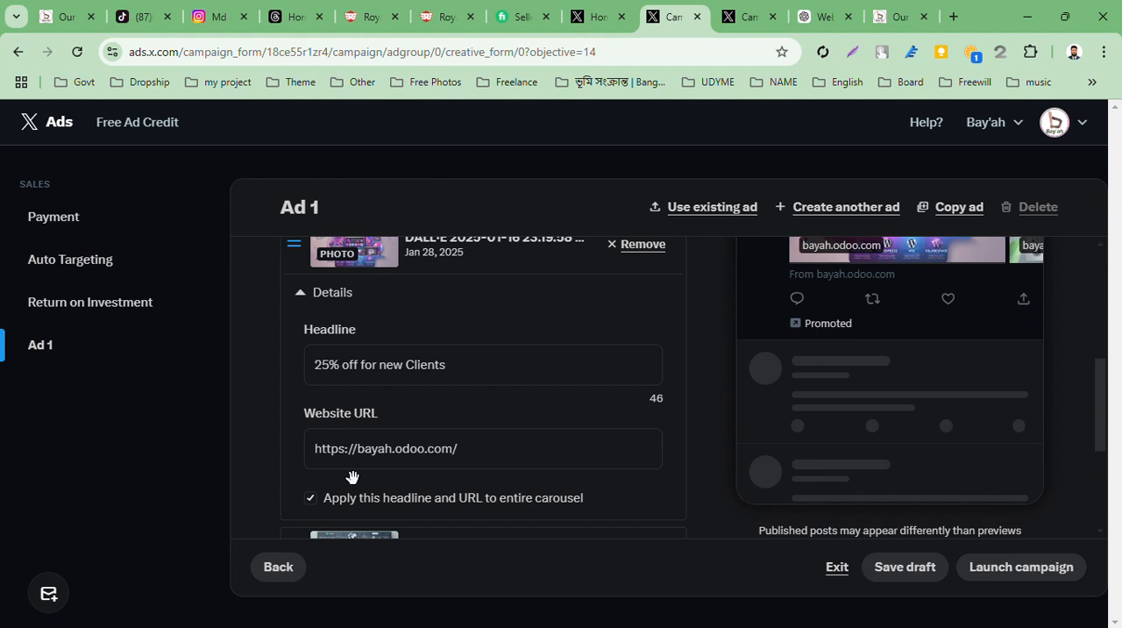
pyautogui.click(312, 512)
pyautogui.scroll(1, 734, 350)
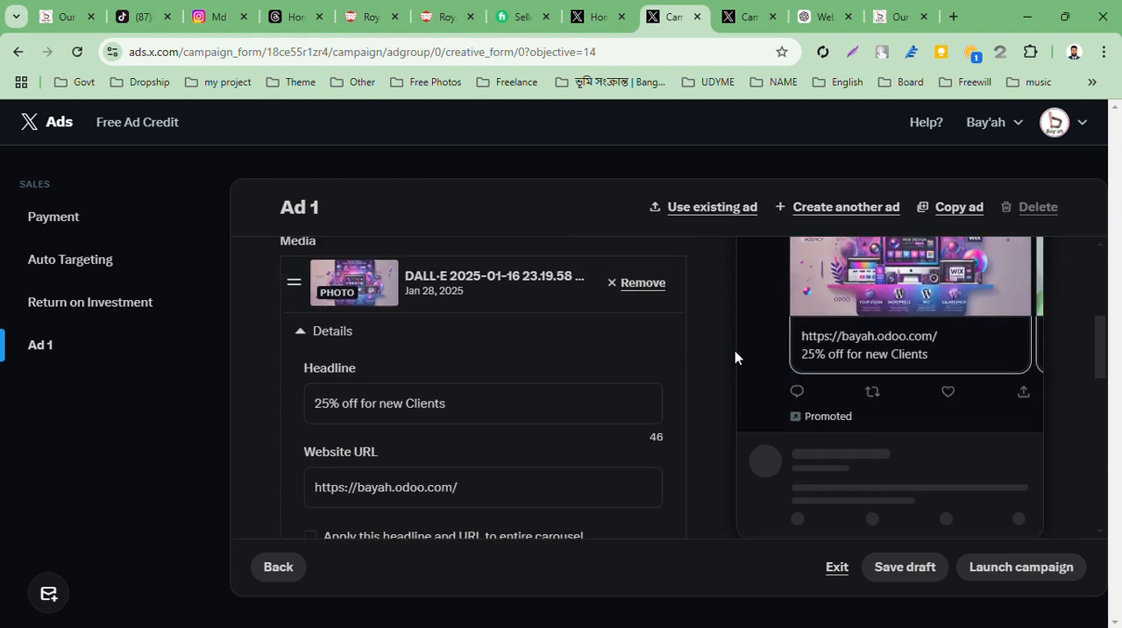
# Copy the first carousel image's headline, "25% off for new Clients", into the second carousel image's headline
pyautogui.scroll(-5, 734, 356)
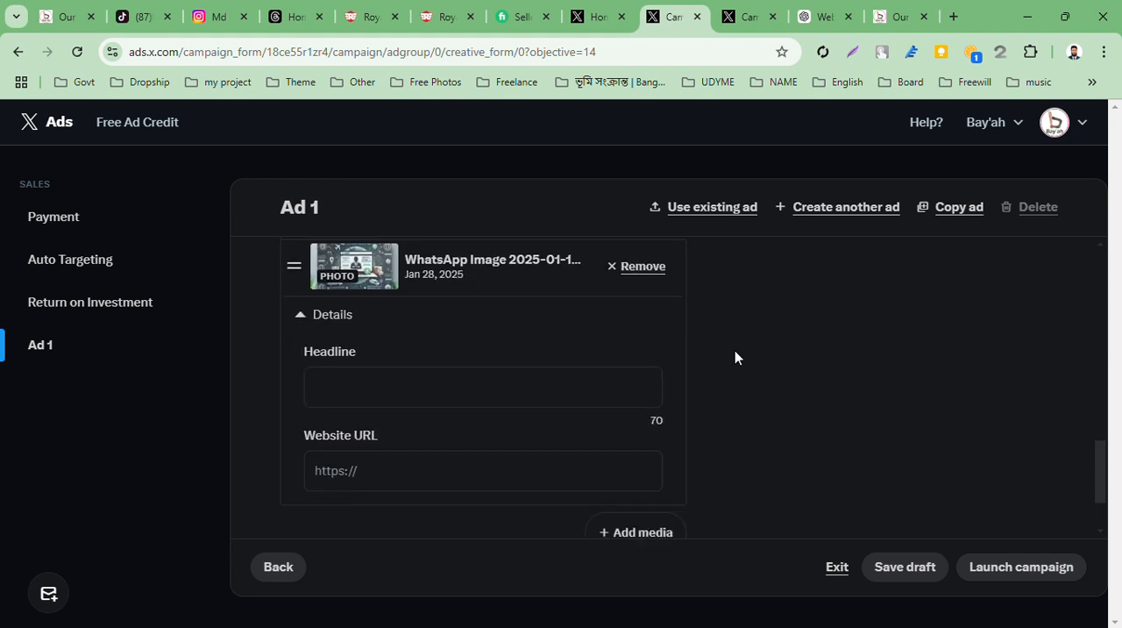
pyautogui.scroll(3, 451, 313)
pyautogui.scroll(-1, 446, 310)
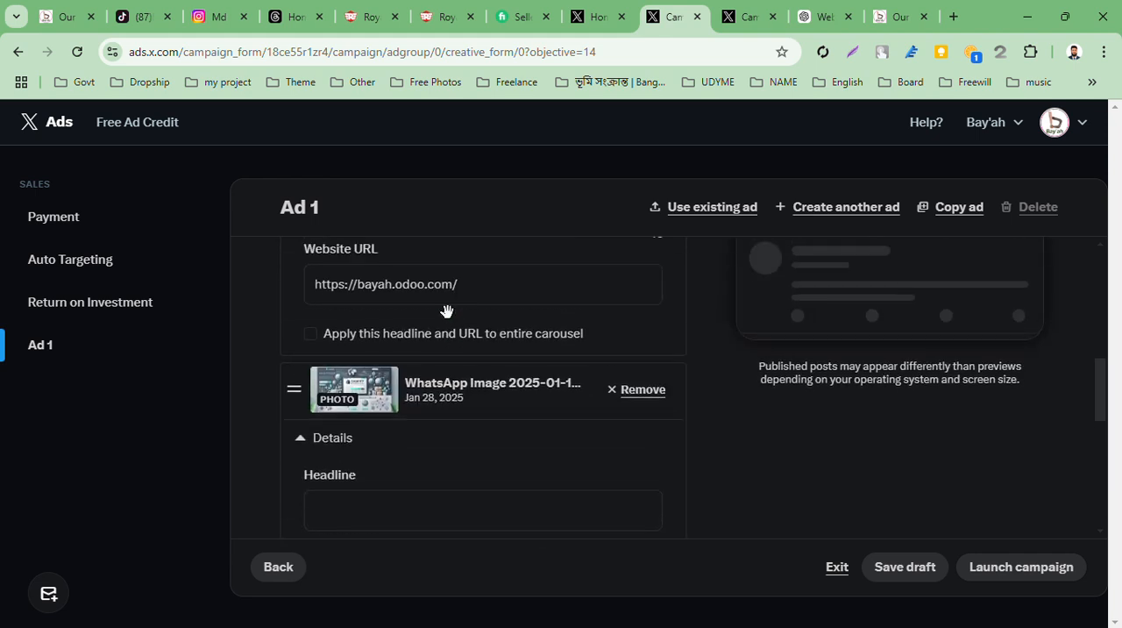
pyautogui.scroll(2, 447, 311)
pyautogui.scroll(-1, 446, 311)
pyautogui.scroll(1, 448, 312)
pyautogui.scroll(-2, 448, 315)
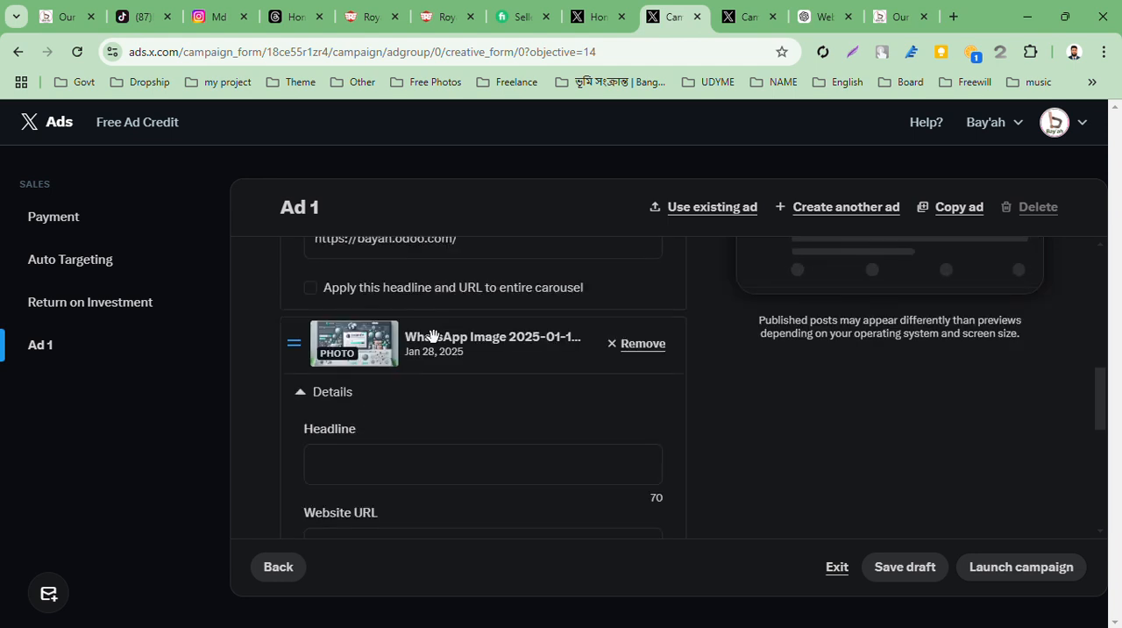
pyautogui.click(357, 462)
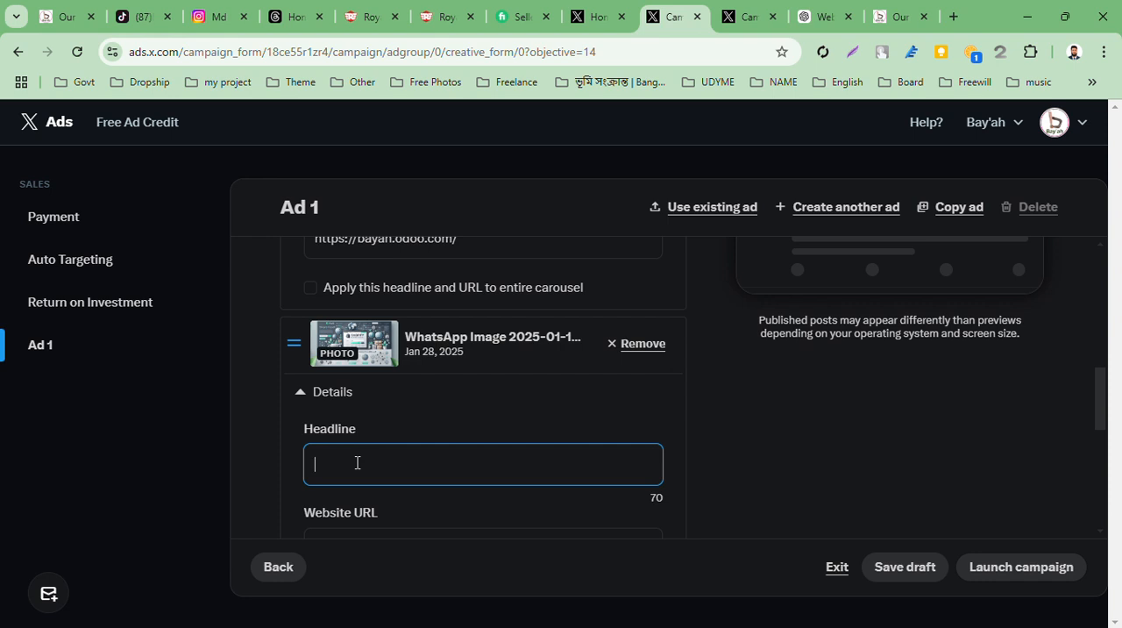
pyautogui.scroll(3, 368, 456)
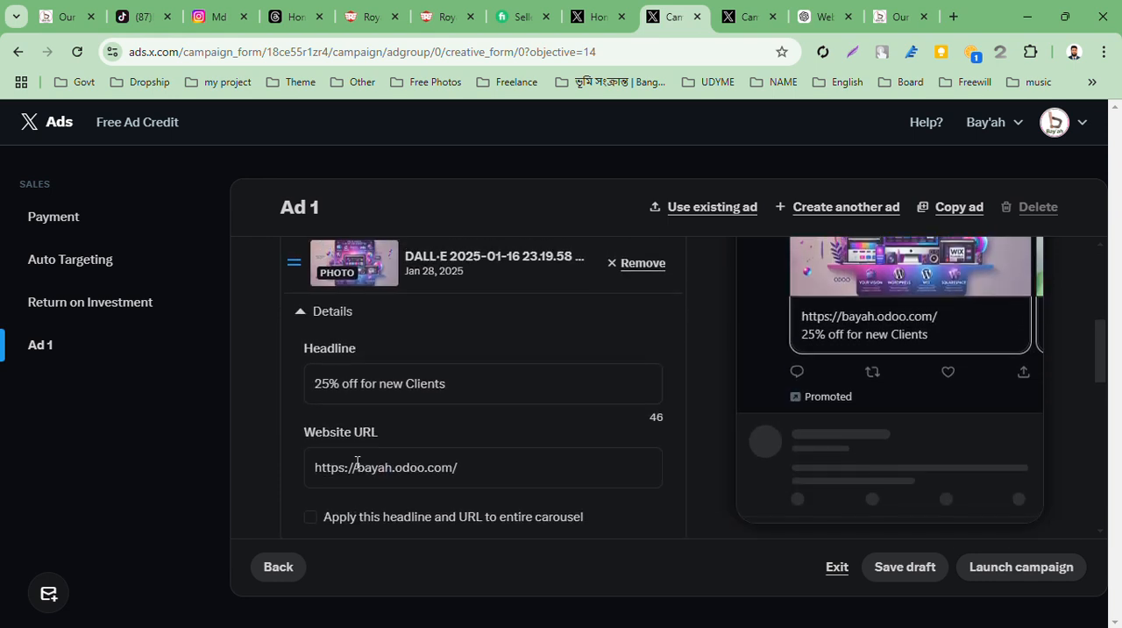
pyautogui.moveTo(457, 430); pyautogui.dragTo(300, 430)
pyautogui.hotkey('ctrl', 'c')
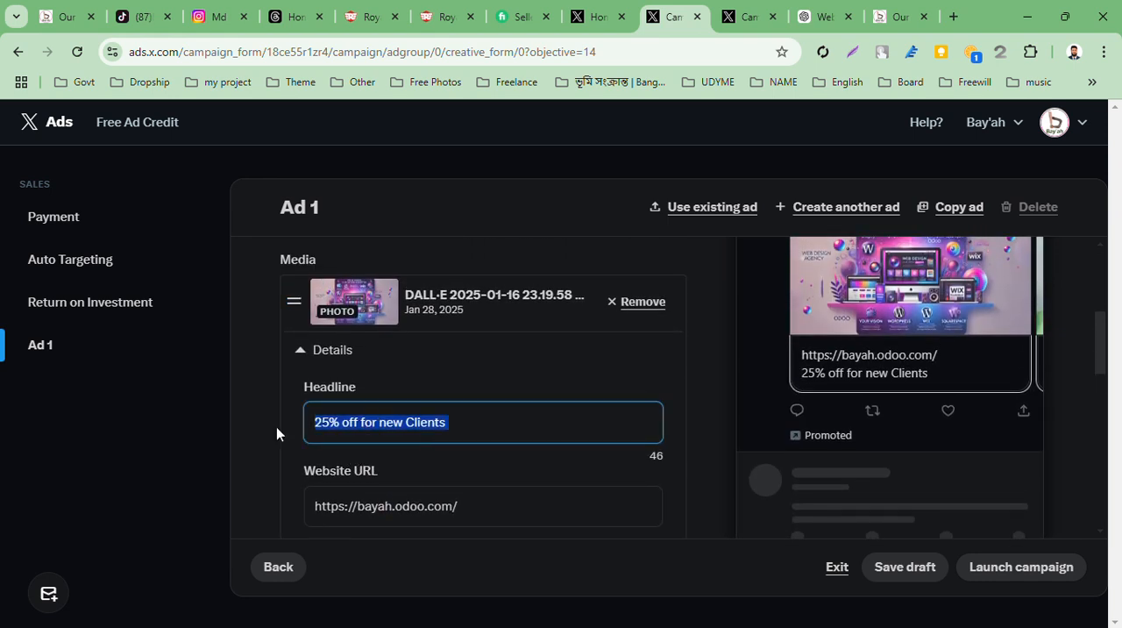
pyautogui.scroll(-2, 478, 386)
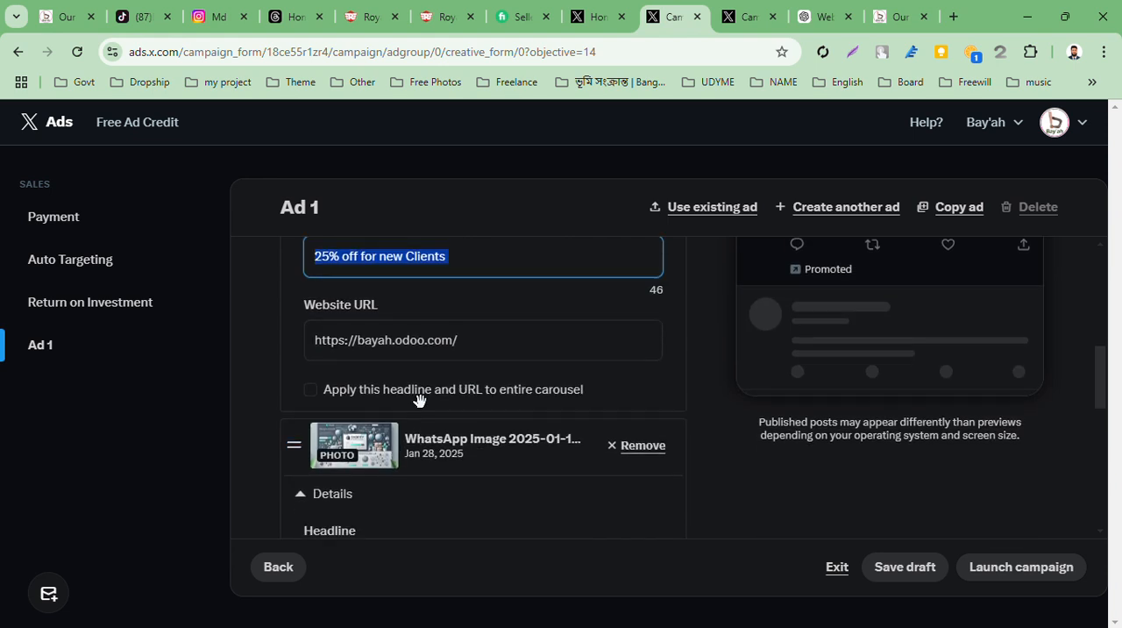
pyautogui.scroll(-2, 419, 399)
pyautogui.click(388, 465)
pyautogui.hotkey('ctrl', 'v')
pyautogui.scroll(-1, 389, 464)
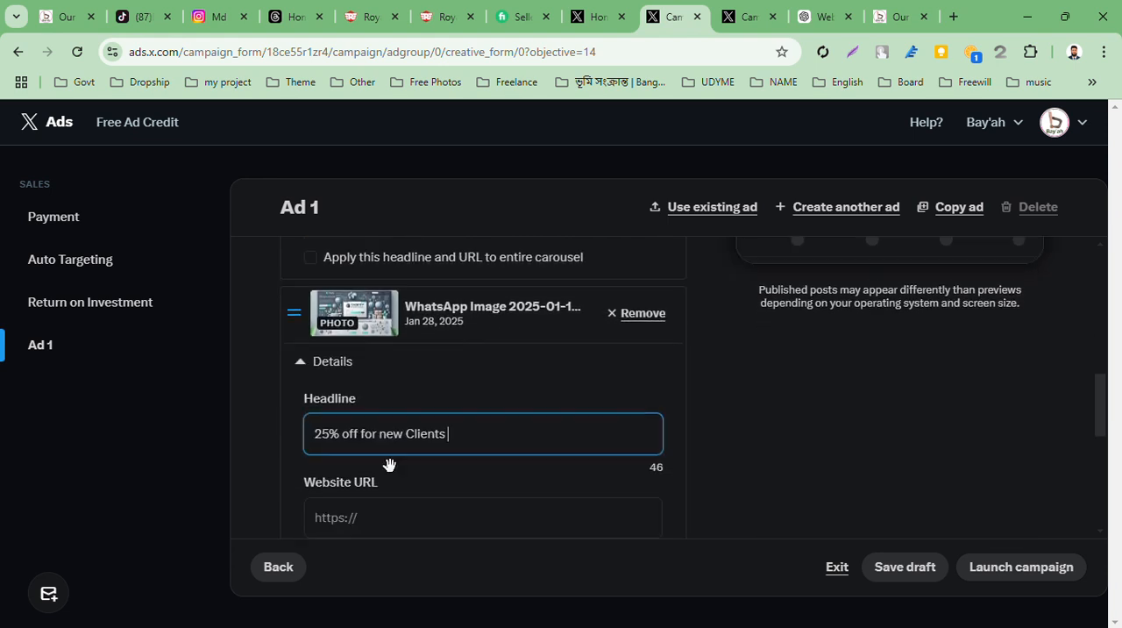
pyautogui.scroll(-2, 389, 464)
pyautogui.click(403, 393)
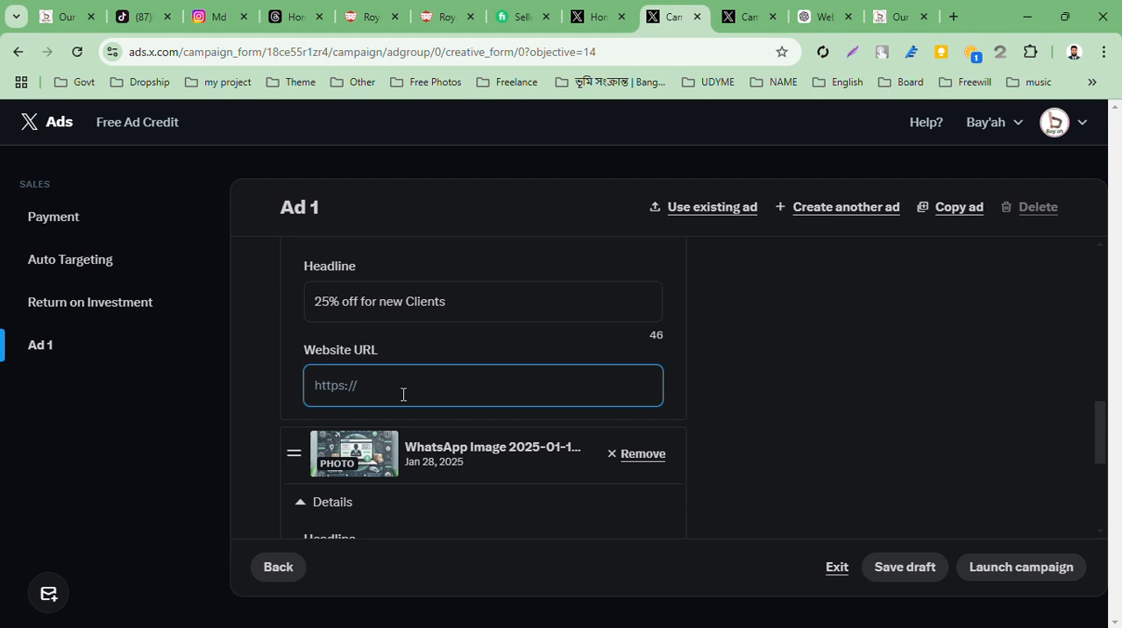
pyautogui.press('super+v')
pyautogui.click(417, 294)
pyautogui.press('super+v')
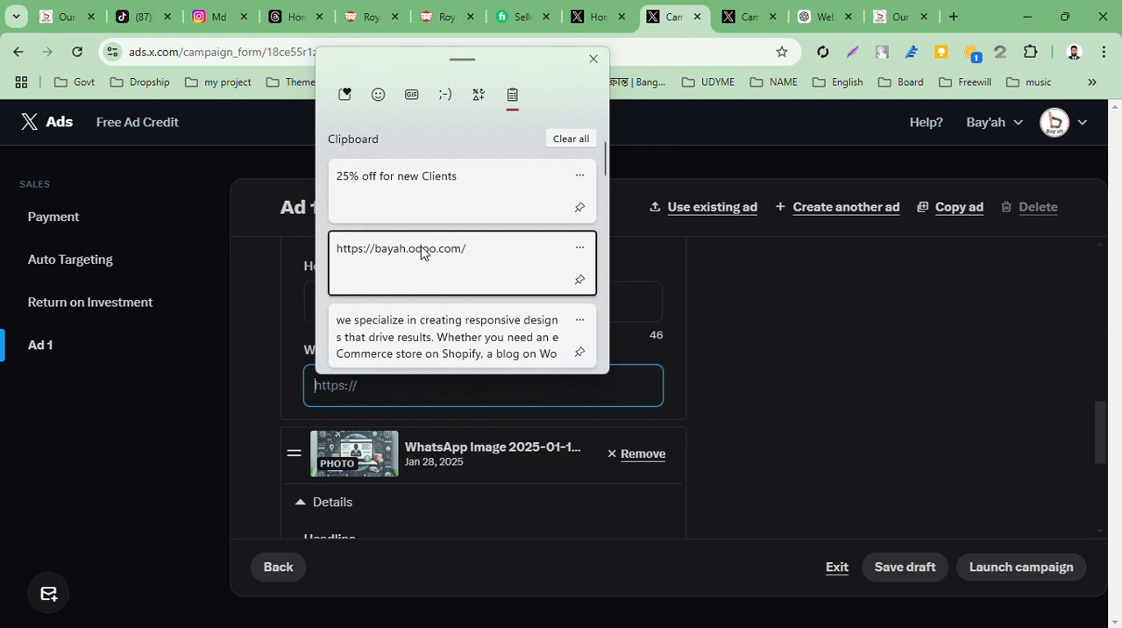
pyautogui.click(459, 257)
pyautogui.scroll(-2, 401, 449)
pyautogui.click(404, 409)
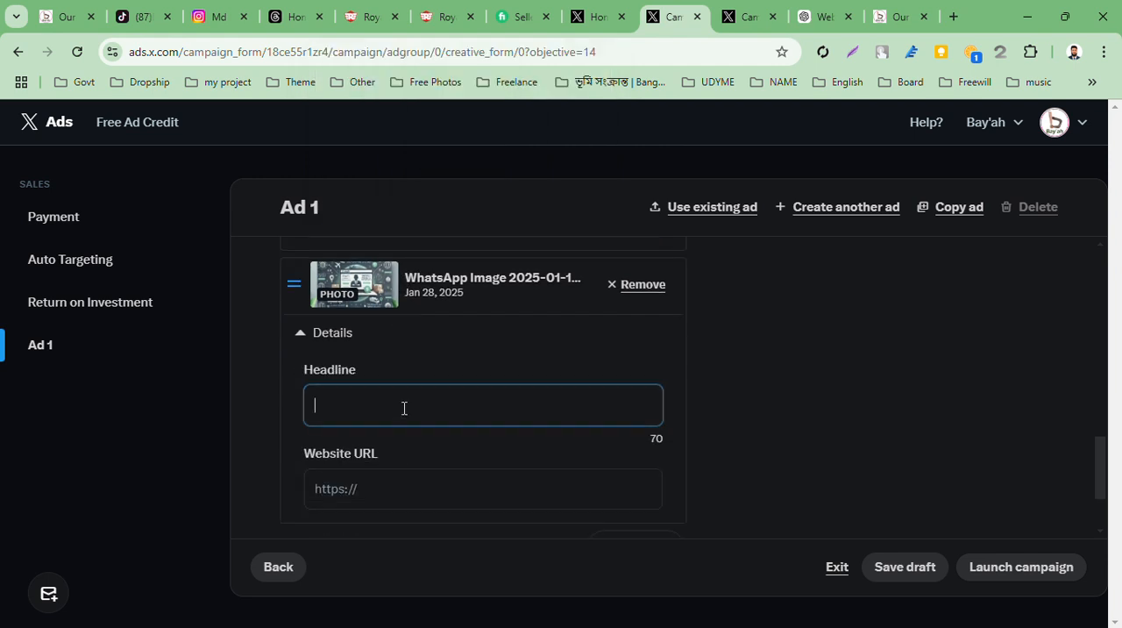
pyautogui.press('super+v')
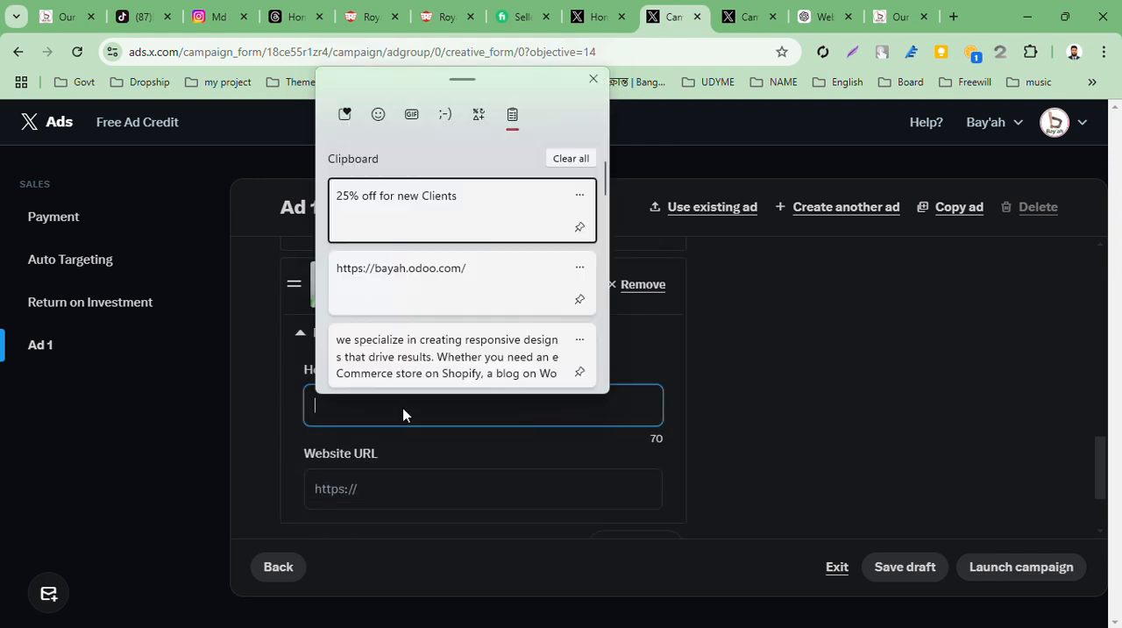
pyautogui.click(440, 191)
pyautogui.click(385, 488)
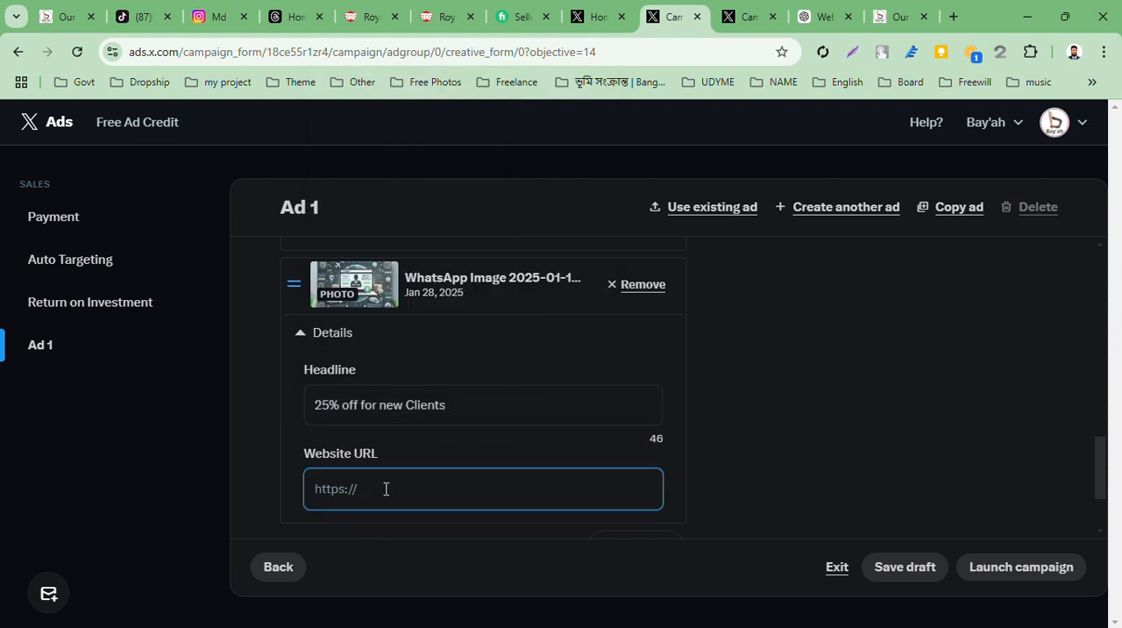
pyautogui.press('super+v')
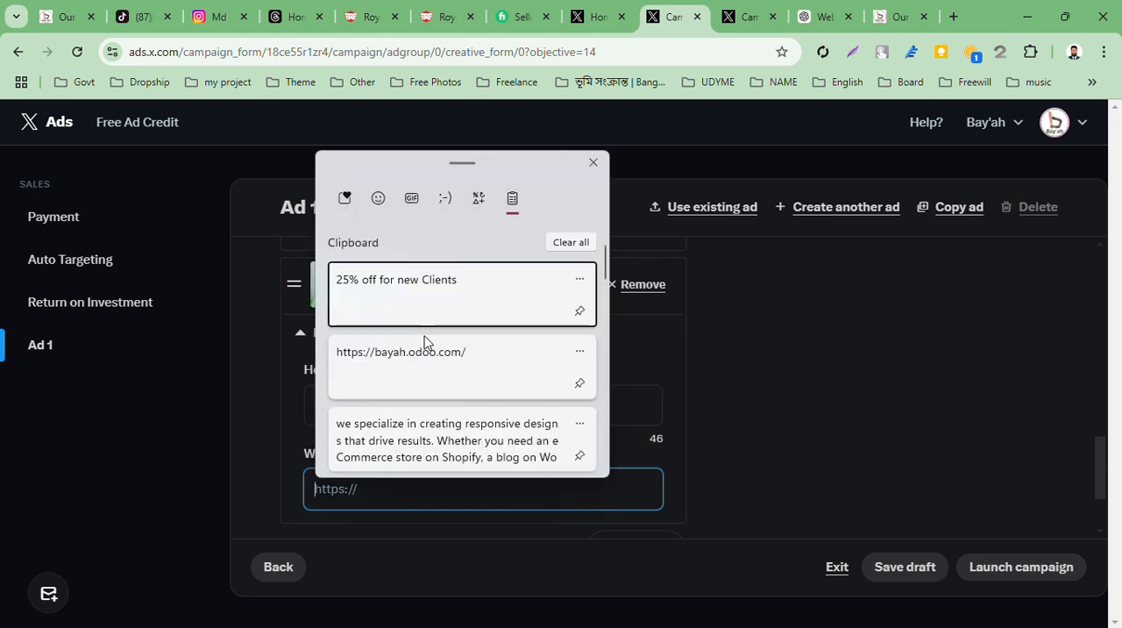
pyautogui.click(419, 362)
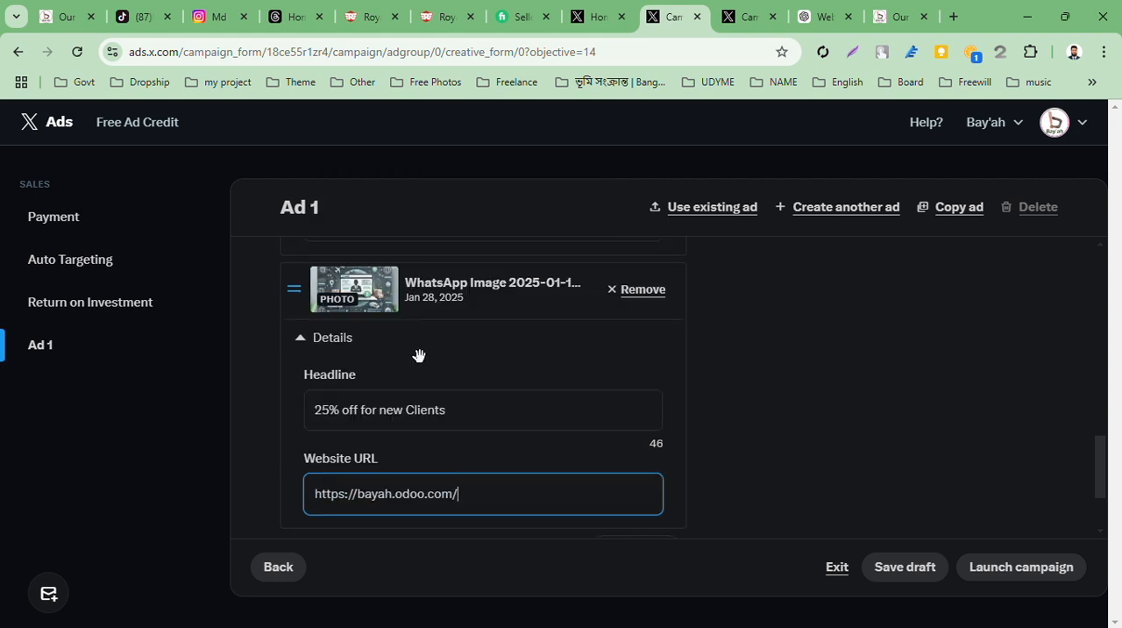
# Change the discount in the first carousel image's headline to 20%
pyautogui.scroll(-2, 418, 355)
pyautogui.scroll(1, 421, 356)
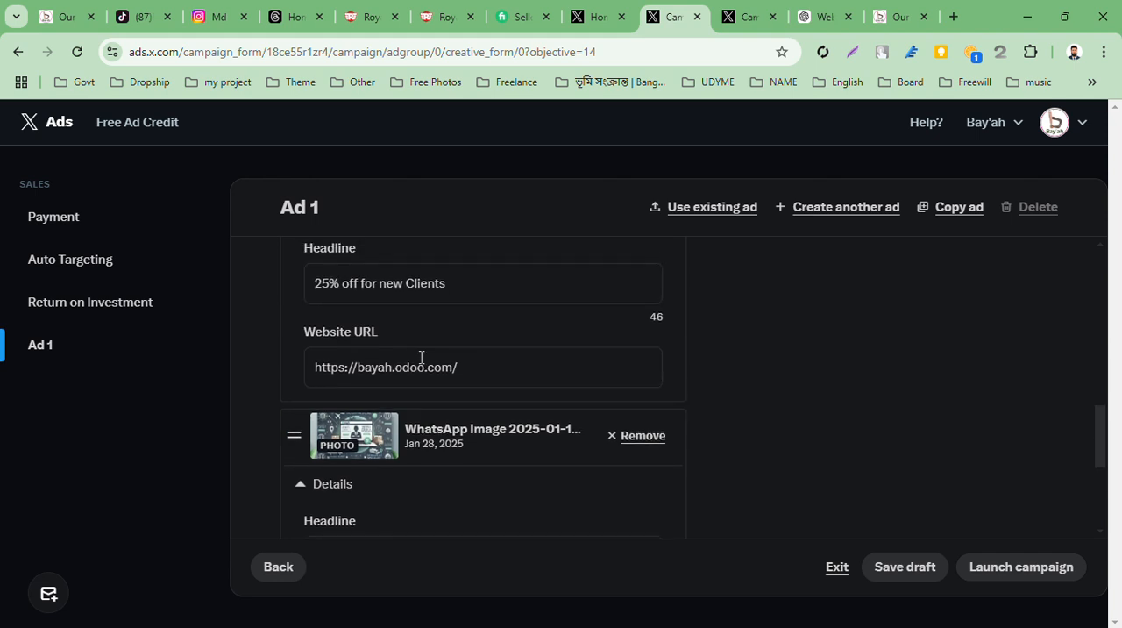
pyautogui.scroll(-5, 421, 357)
pyautogui.scroll(1, 420, 359)
pyautogui.scroll(2, 419, 356)
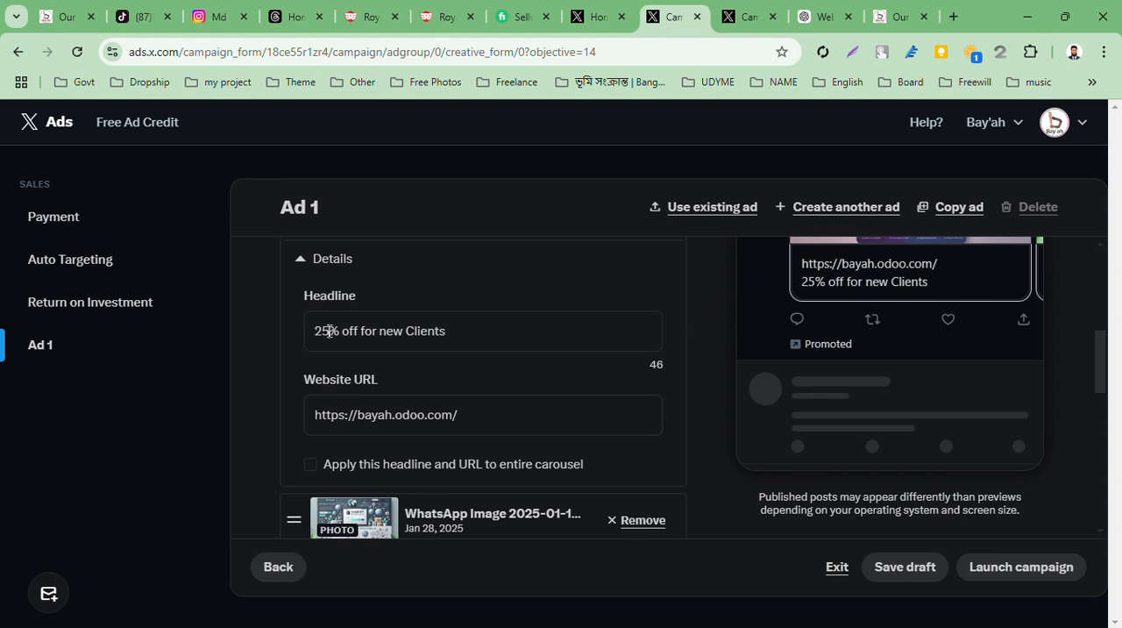
pyautogui.click(329, 331)
pyautogui.press('BackSpace')
pyautogui.write('0')
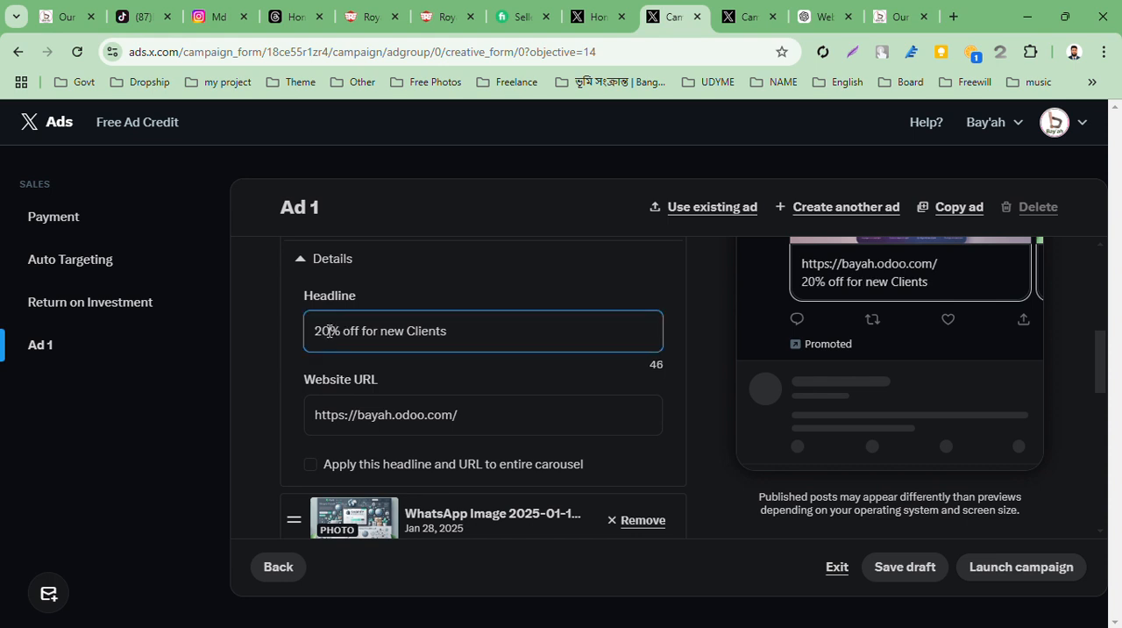
# Insert "WordPress" before "Clients" so the first carousel image's headline reads "20% off for new WordPress Clients"
pyautogui.scroll(5, 445, 358)
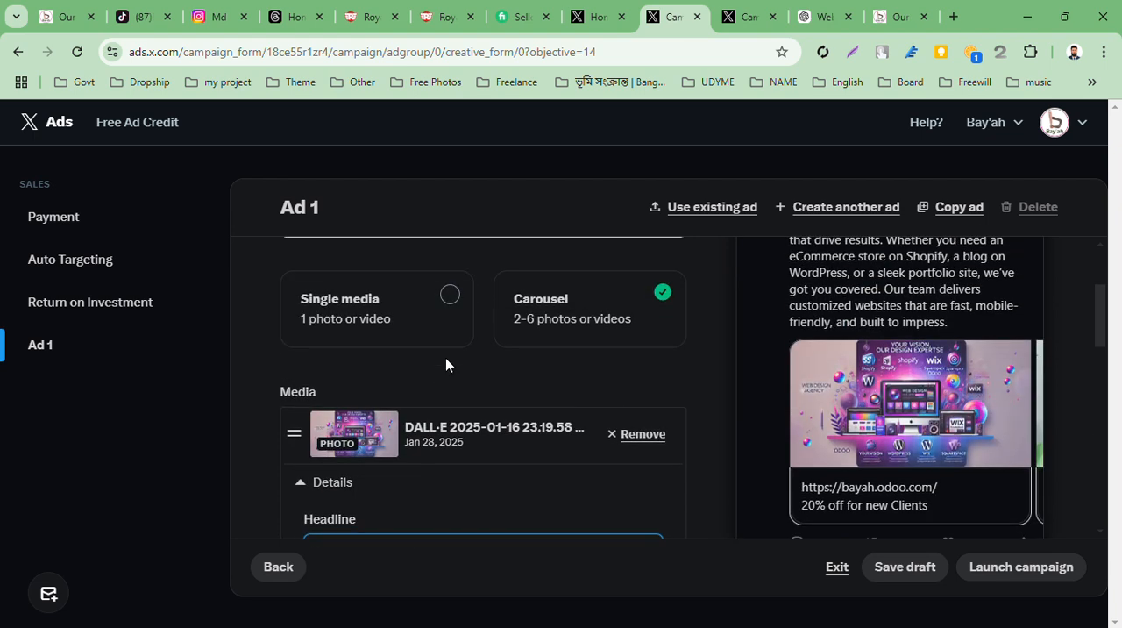
pyautogui.scroll(-5, 445, 358)
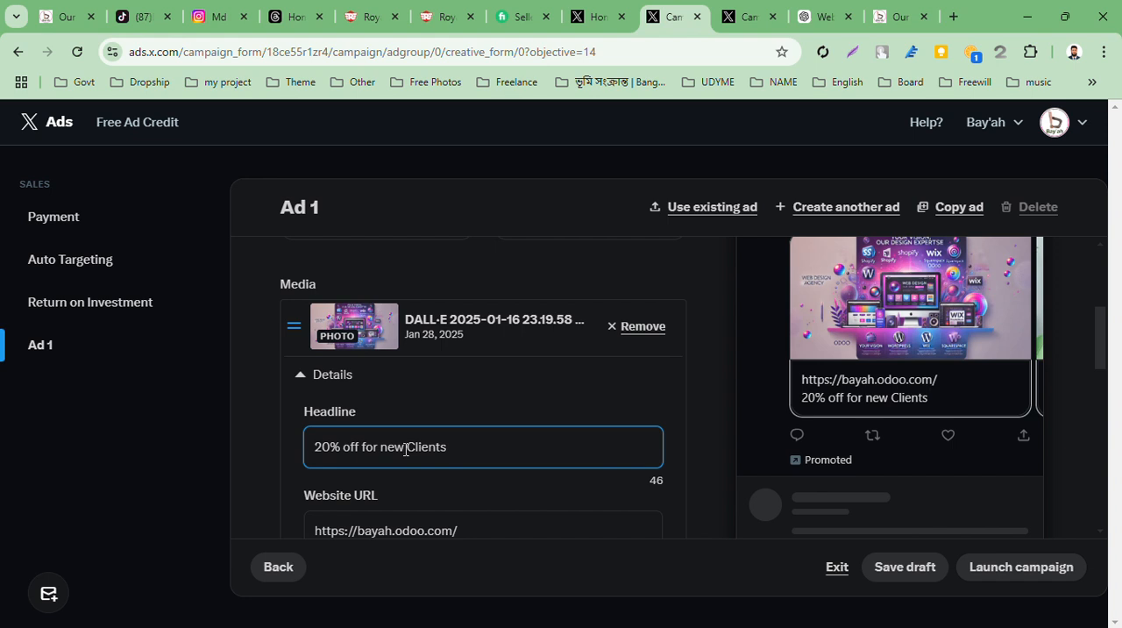
pyautogui.write('wo ')
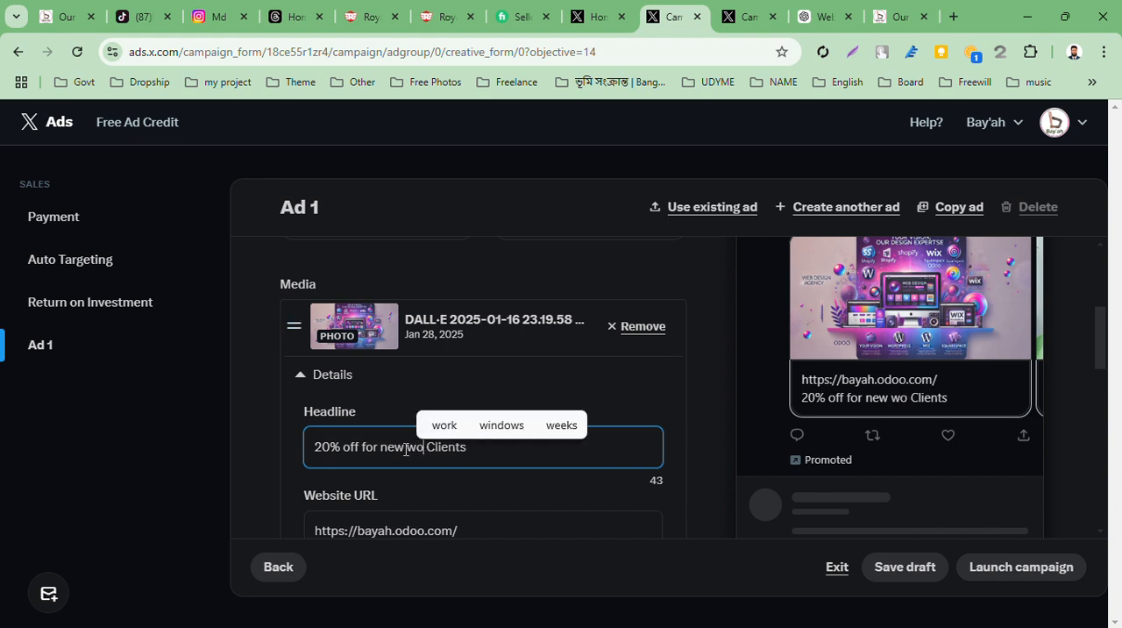
pyautogui.write('rdp')
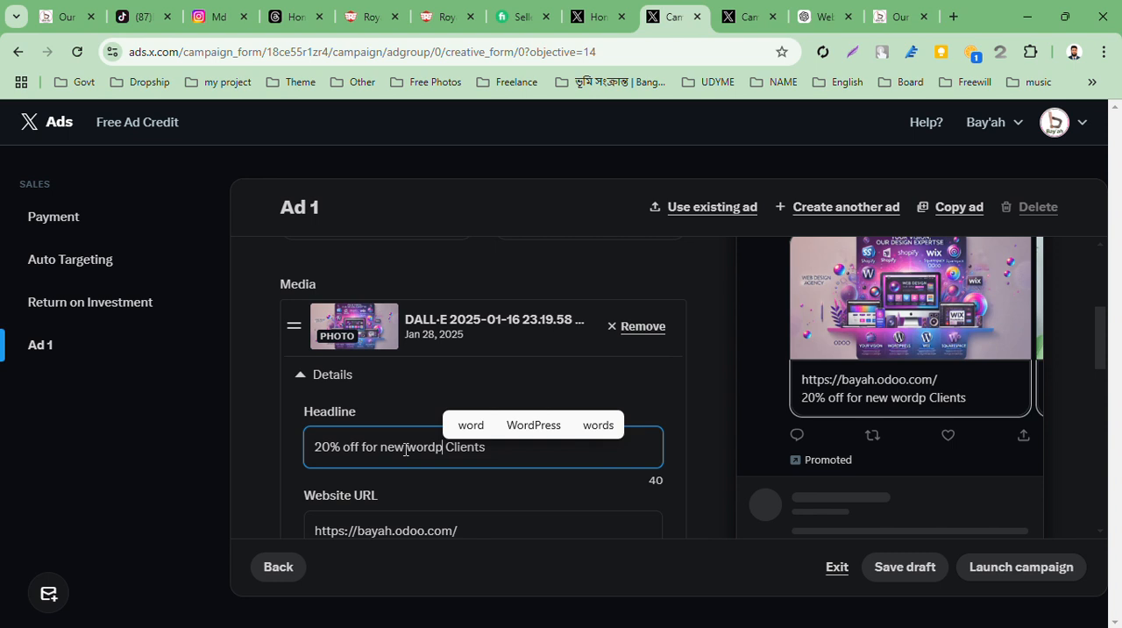
pyautogui.click(523, 429)
pyautogui.scroll(-2, 473, 509)
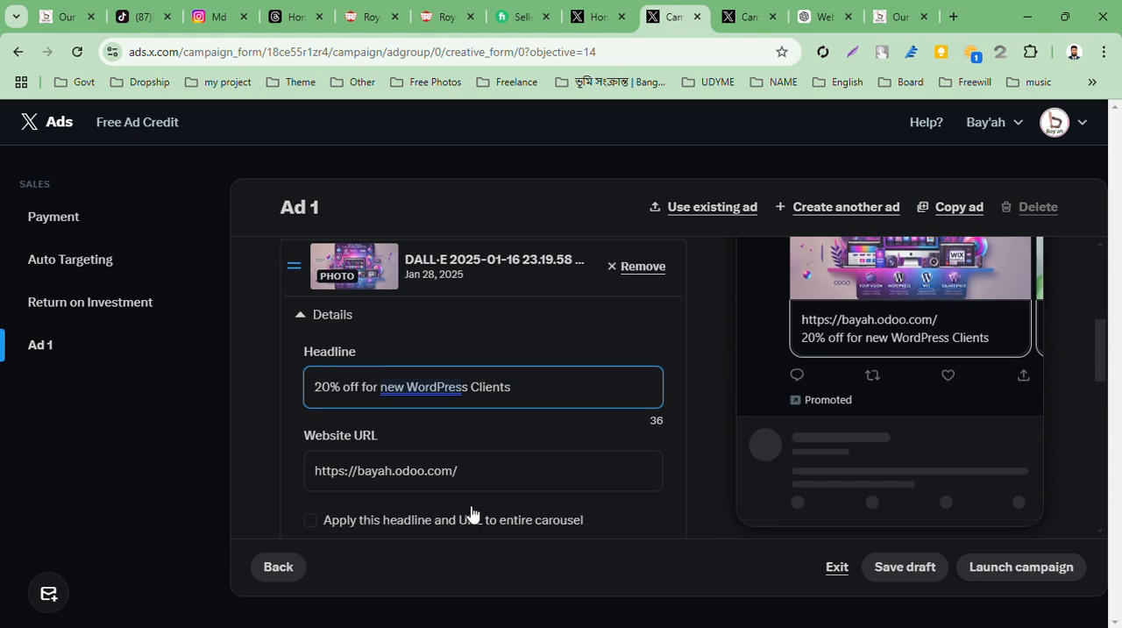
pyautogui.click(417, 348)
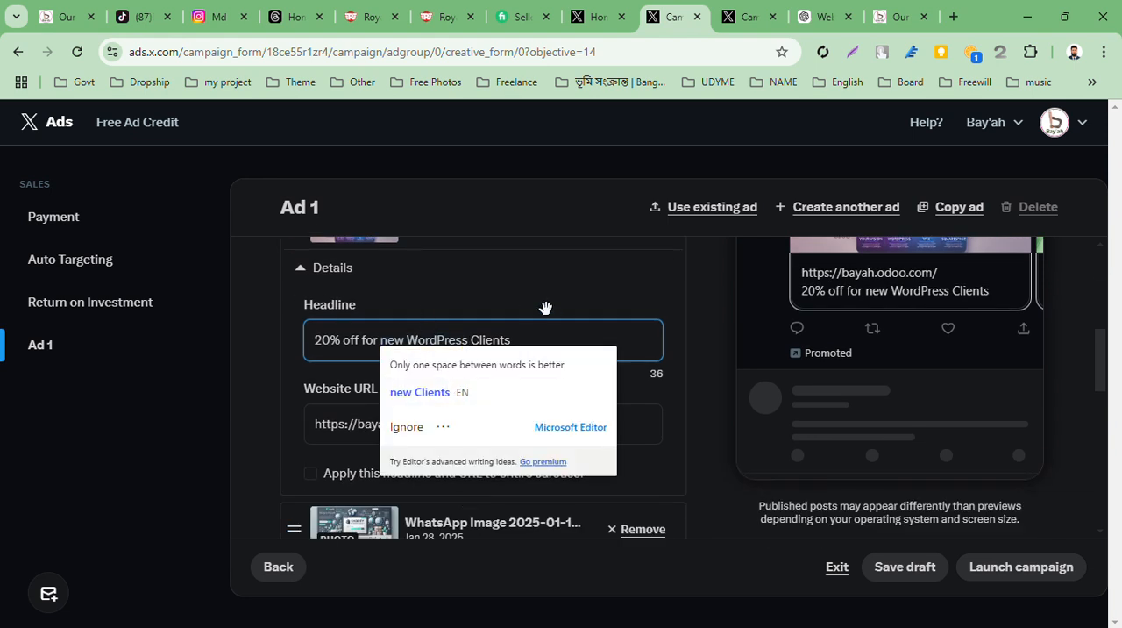
# Insert "Shopify" before "Clients" so the second carousel image's headline reads "25% off for new Shopify Clients"
pyautogui.scroll(-3, 546, 307)
pyautogui.scroll(-1, 465, 408)
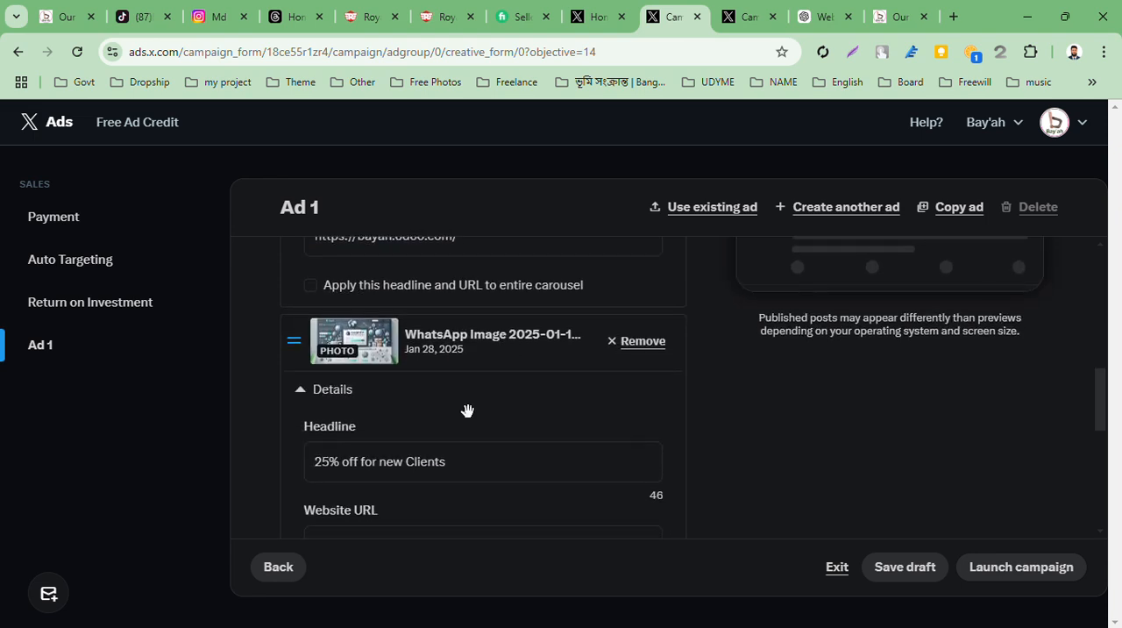
pyautogui.scroll(-1, 436, 467)
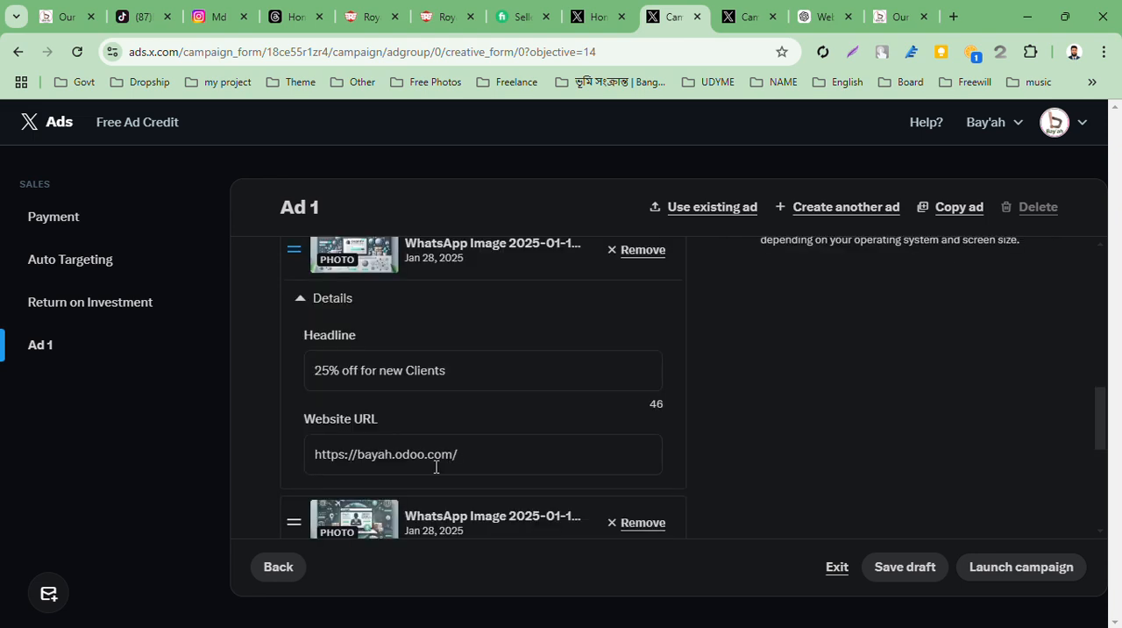
pyautogui.scroll(3, 435, 467)
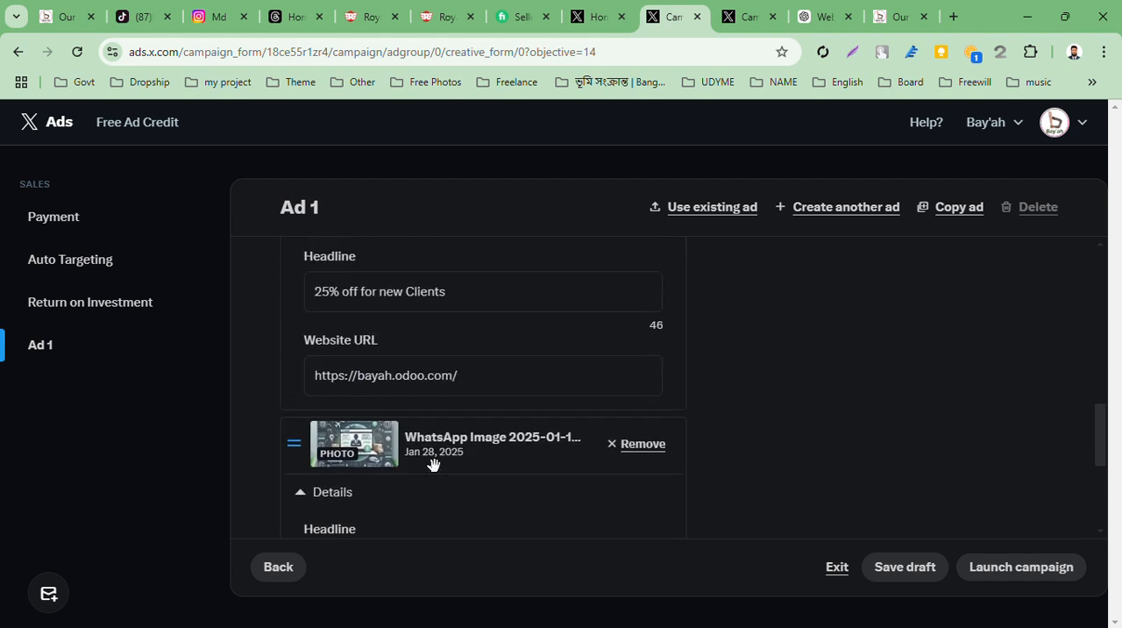
pyautogui.scroll(-3, 430, 463)
pyautogui.click(379, 361)
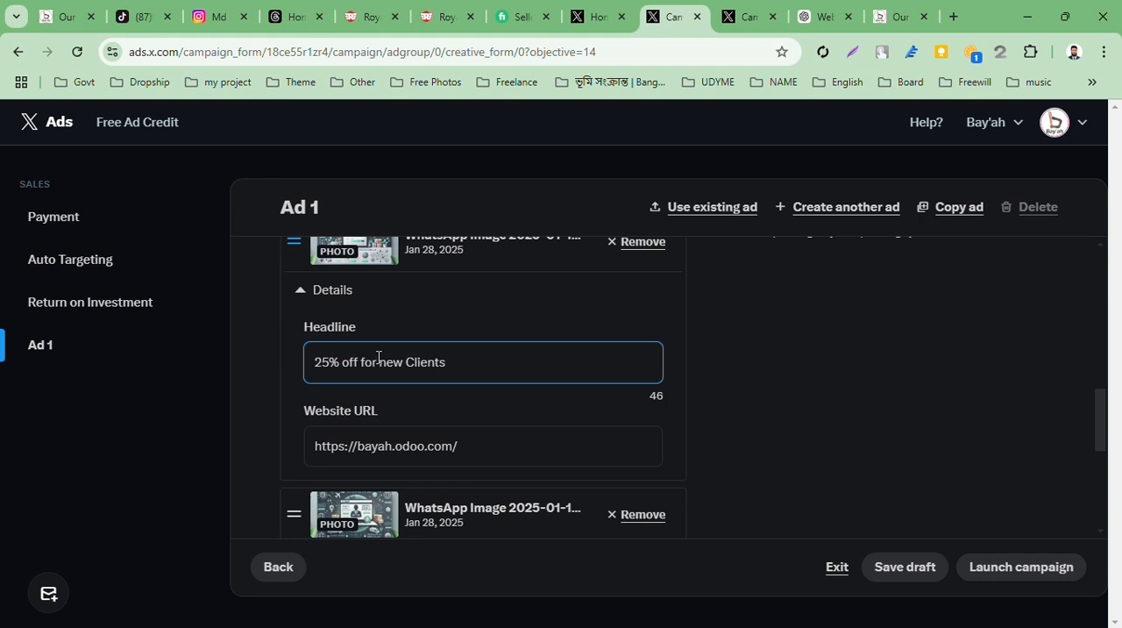
pyautogui.click(403, 361)
pyautogui.write("'s")
pyautogui.press('BackSpace')
pyautogui.press('BackSpace')
pyautogui.write('Shopi ')
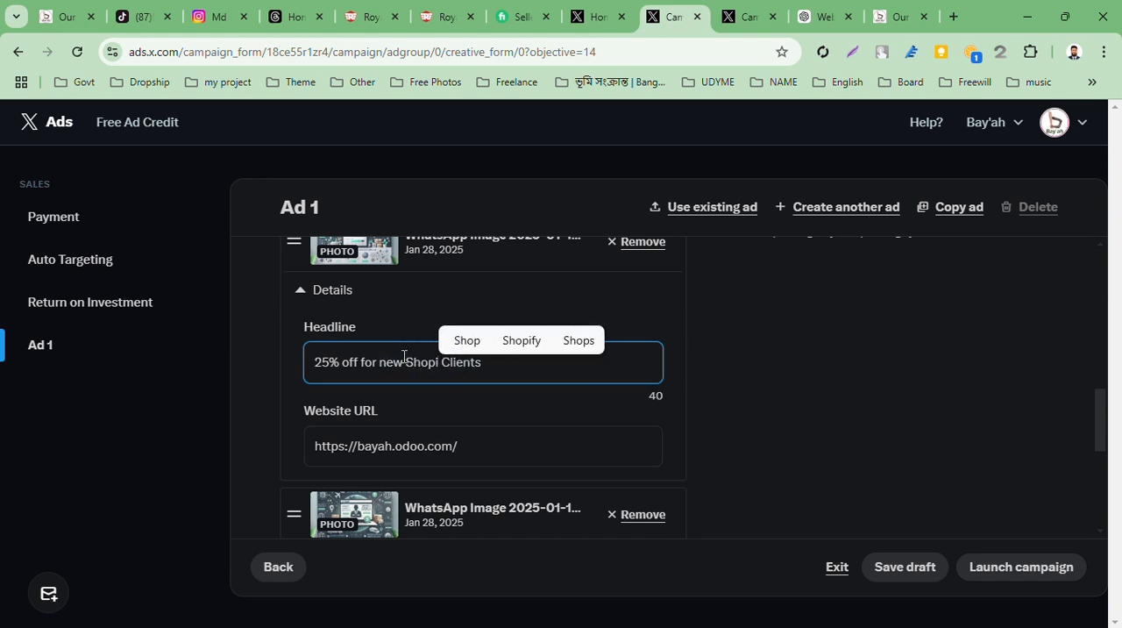
pyautogui.write('fy')
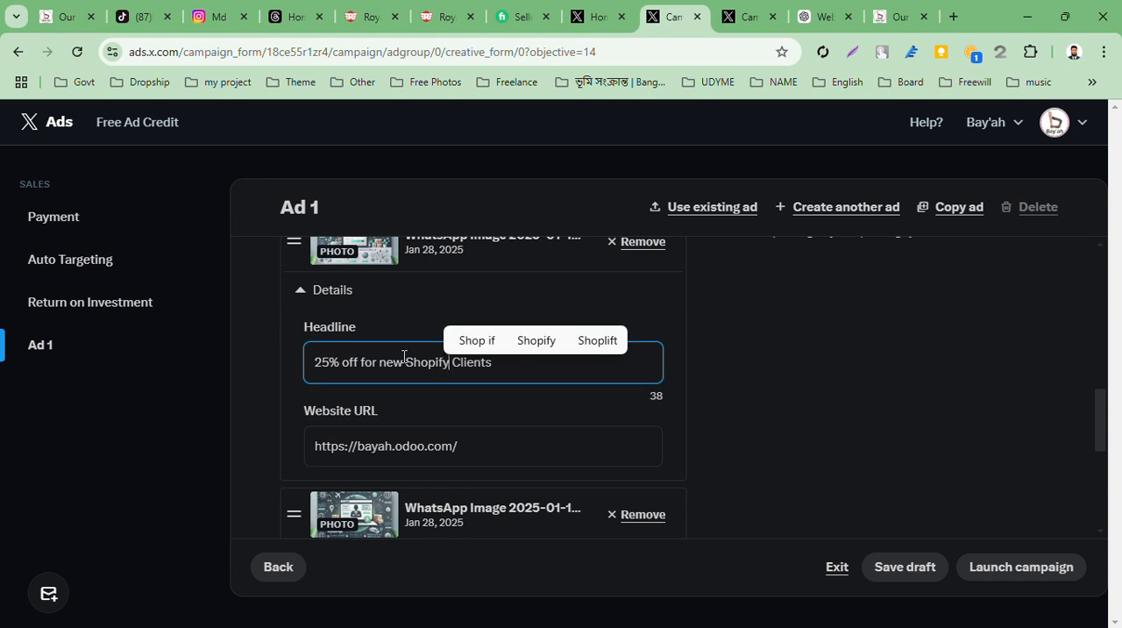
# Insert "Dropship" before "Clients" so the third carousel image's headline reads "25% off for new Dropship Clients"
pyautogui.scroll(-3, 403, 356)
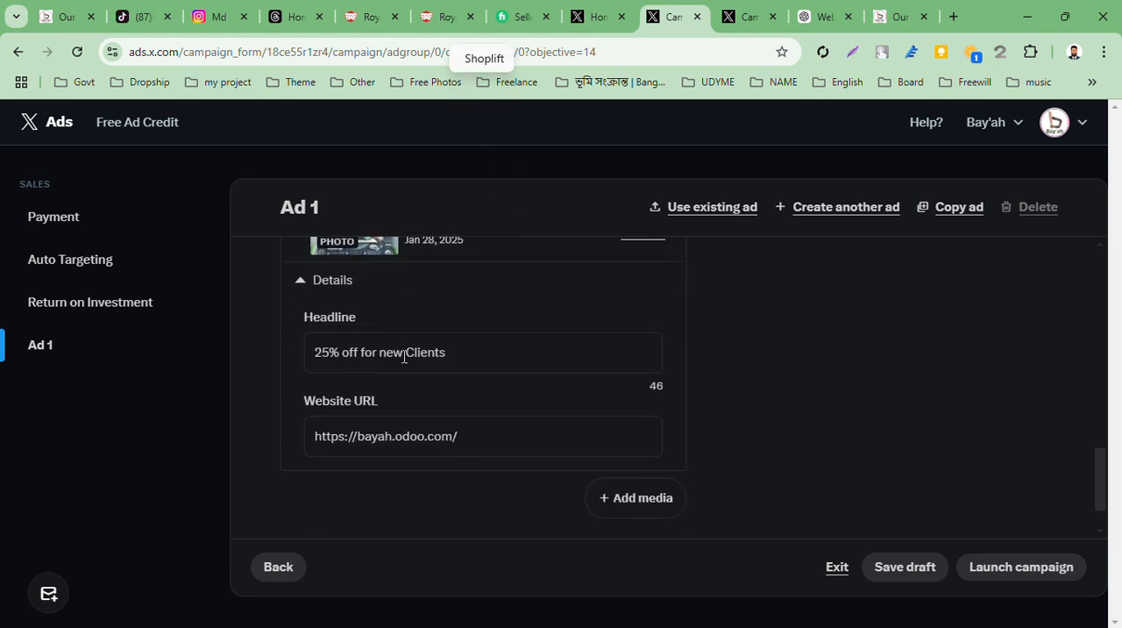
pyautogui.click(402, 350)
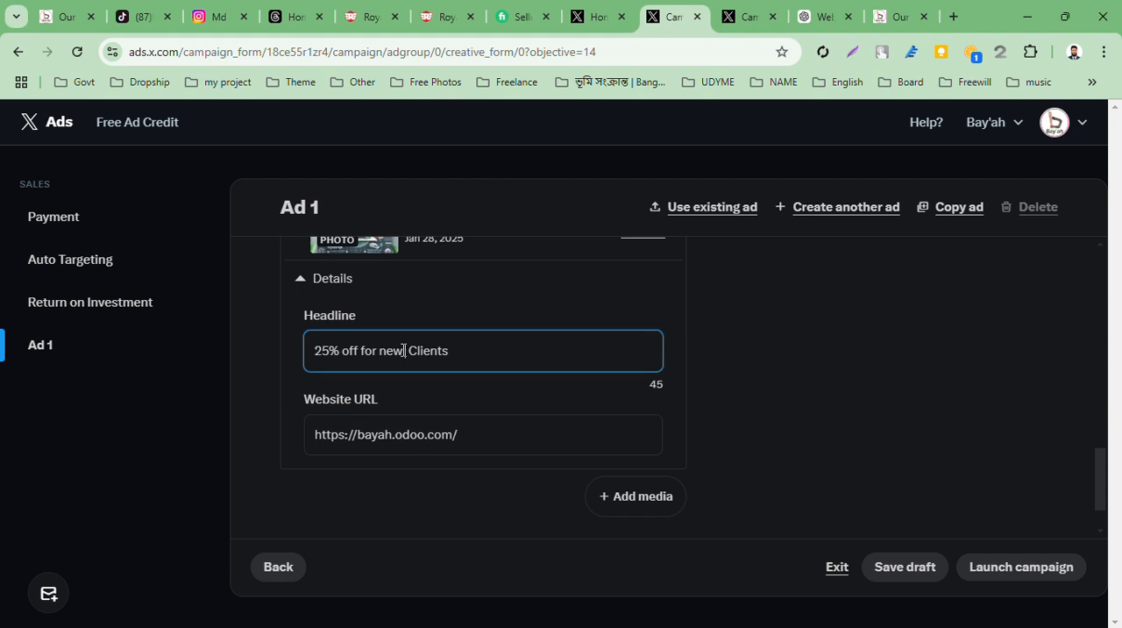
pyautogui.write('Dro')
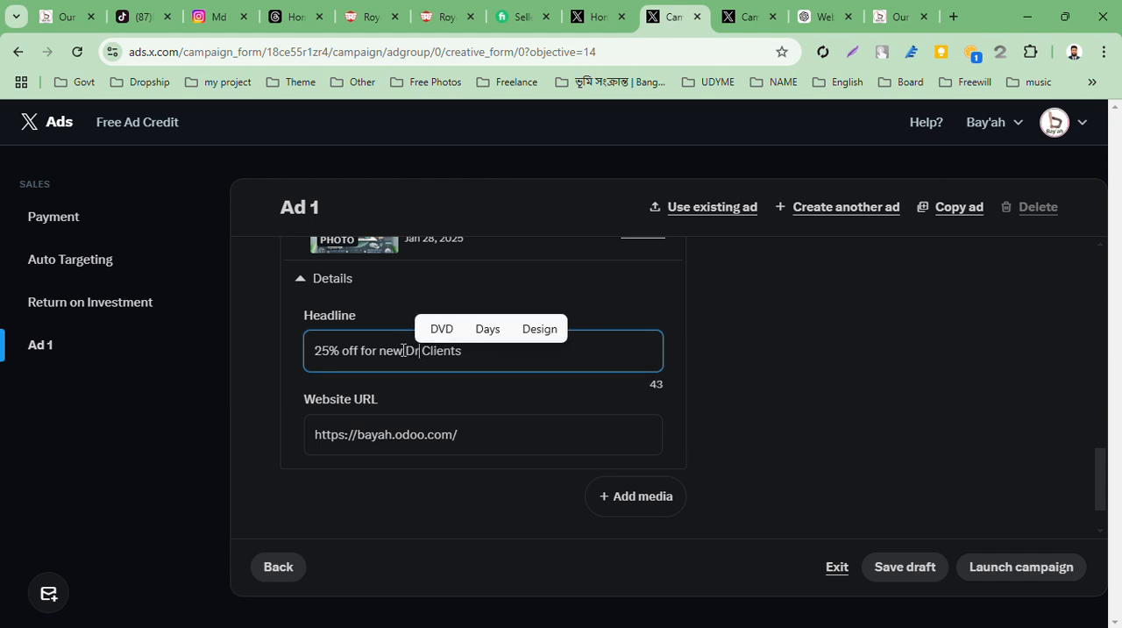
pyautogui.write('p')
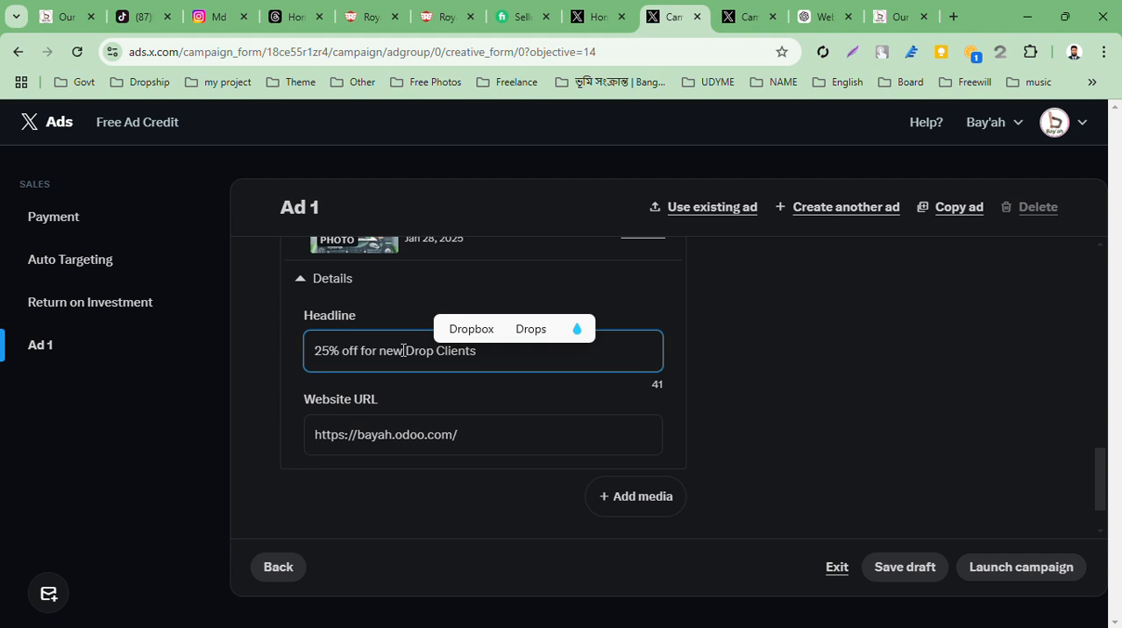
pyautogui.write('sh')
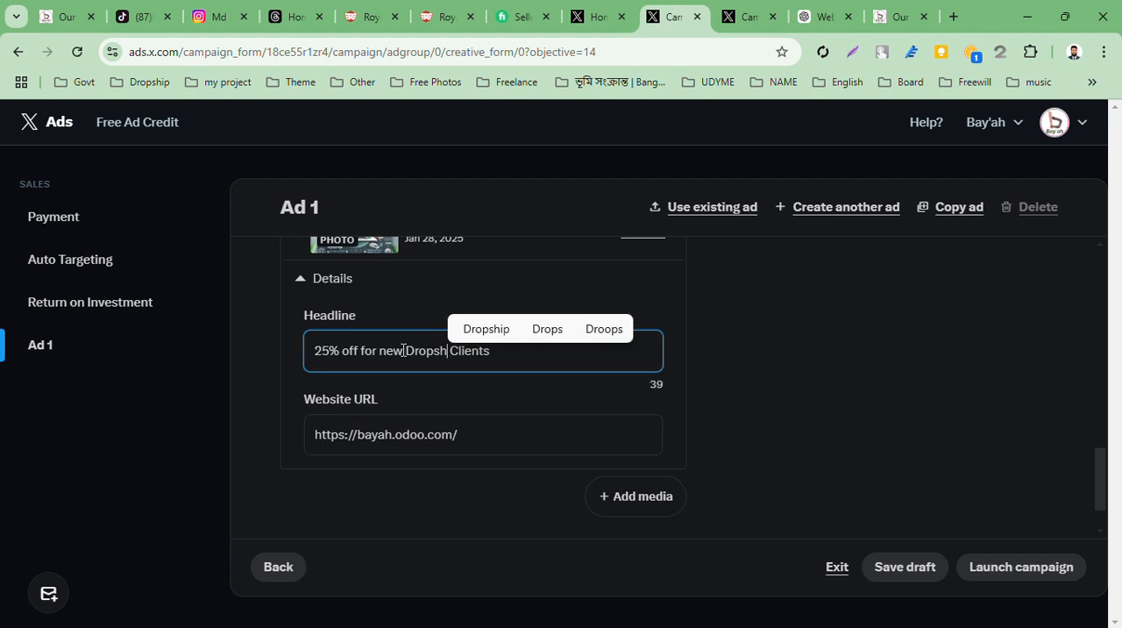
pyautogui.click(480, 328)
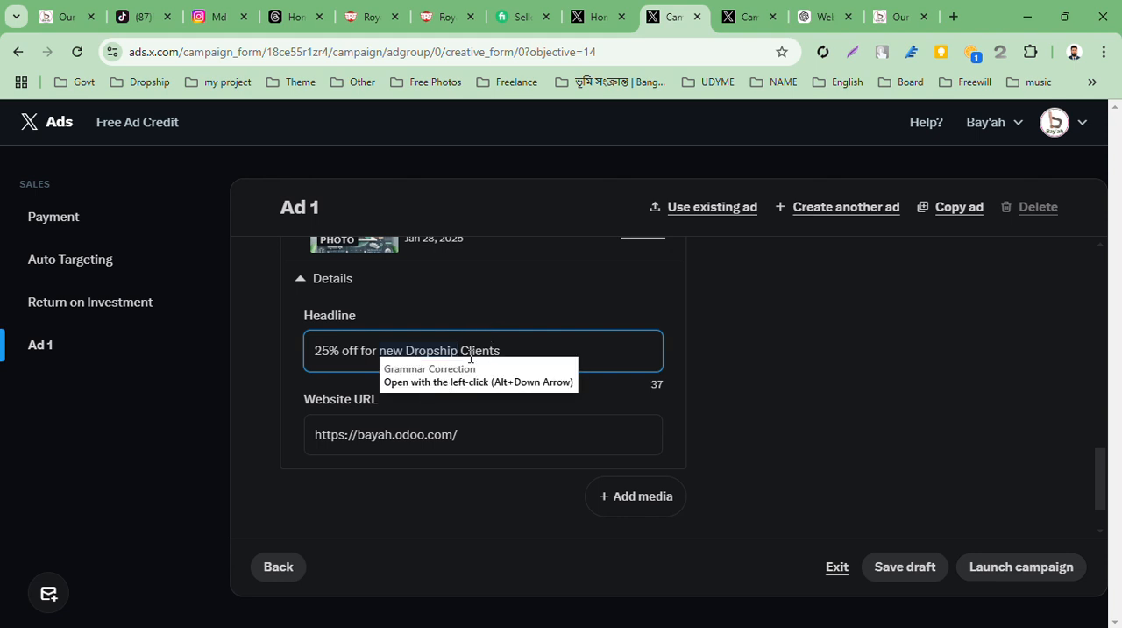
# Look over the finished Ad 1 form and launch the campaign
pyautogui.scroll(-1, 549, 478)
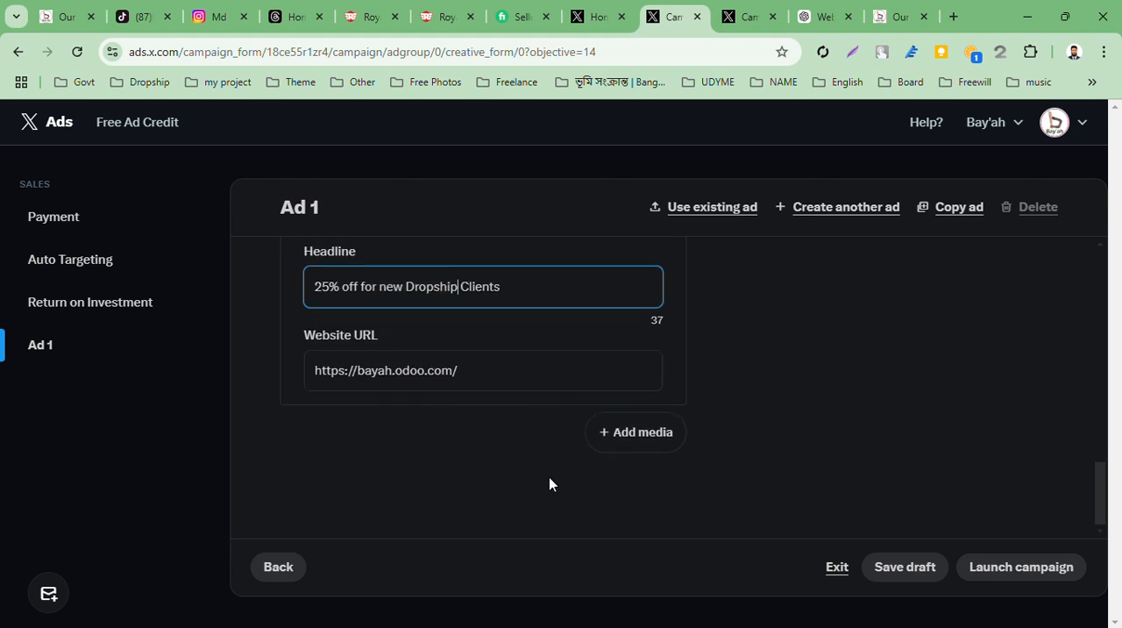
pyautogui.scroll(1, 549, 478)
pyautogui.scroll(3, 549, 477)
pyautogui.scroll(-4, 549, 477)
pyautogui.click(1002, 579)
# Go through the base pixel and event pixel pages of the X tracking code installation guide and continue to the account
pyautogui.scroll(6, 924, 467)
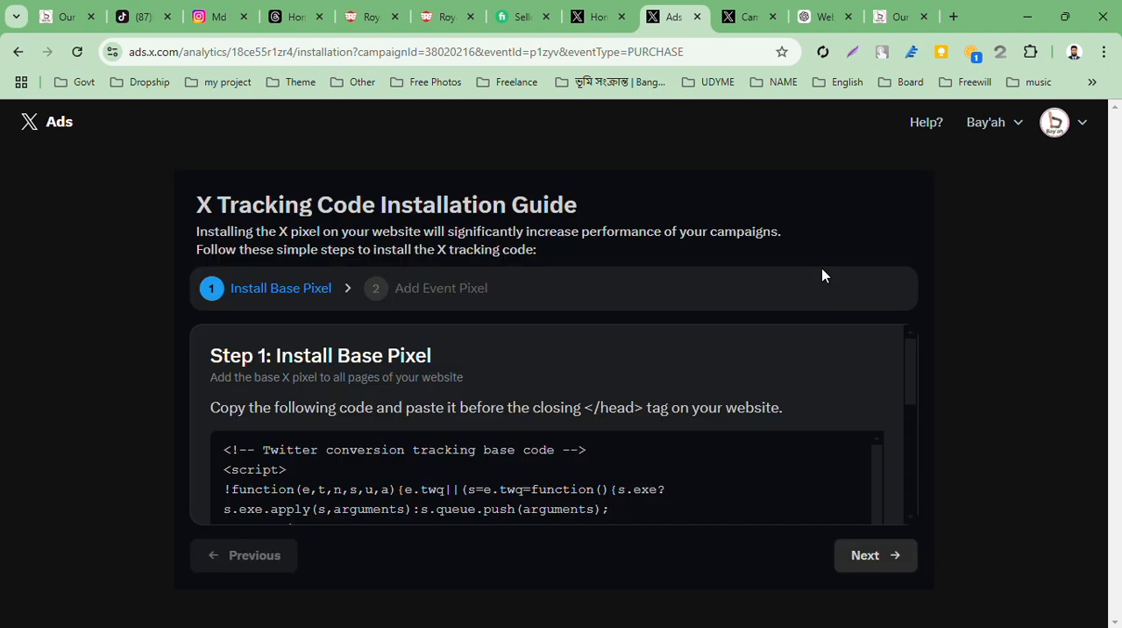
pyautogui.scroll(-5, 779, 411)
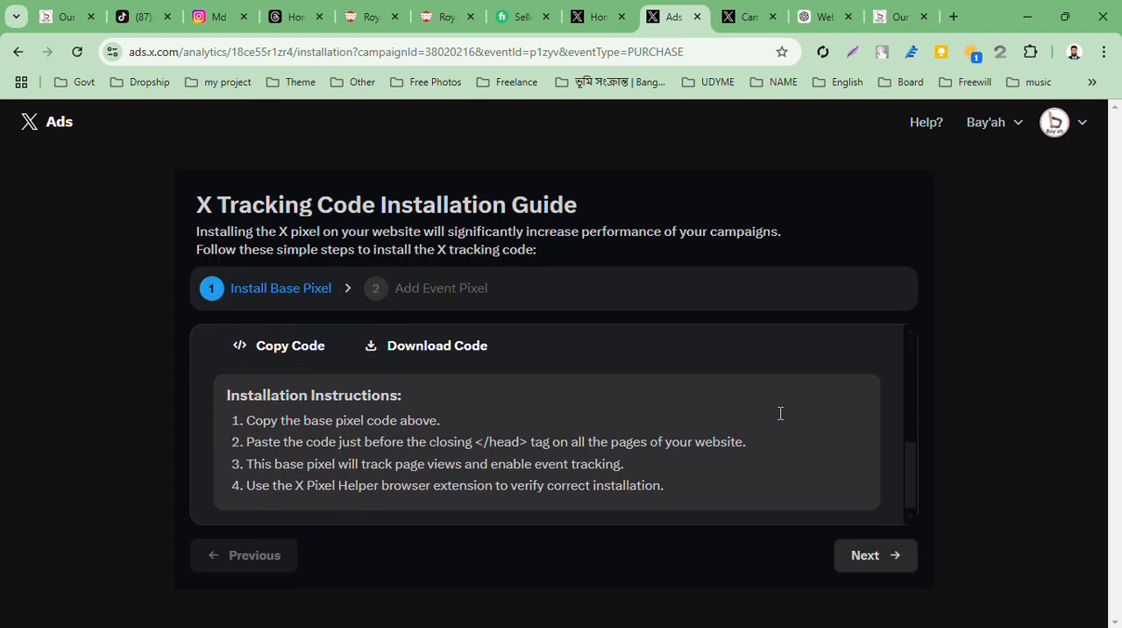
pyautogui.click(874, 553)
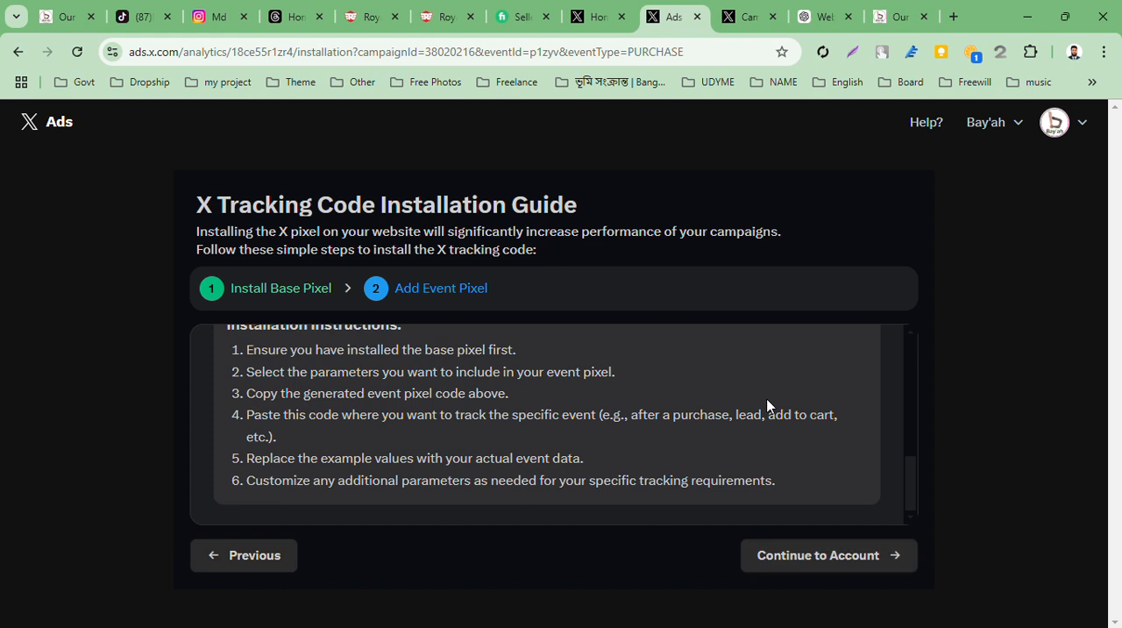
pyautogui.click(825, 555)
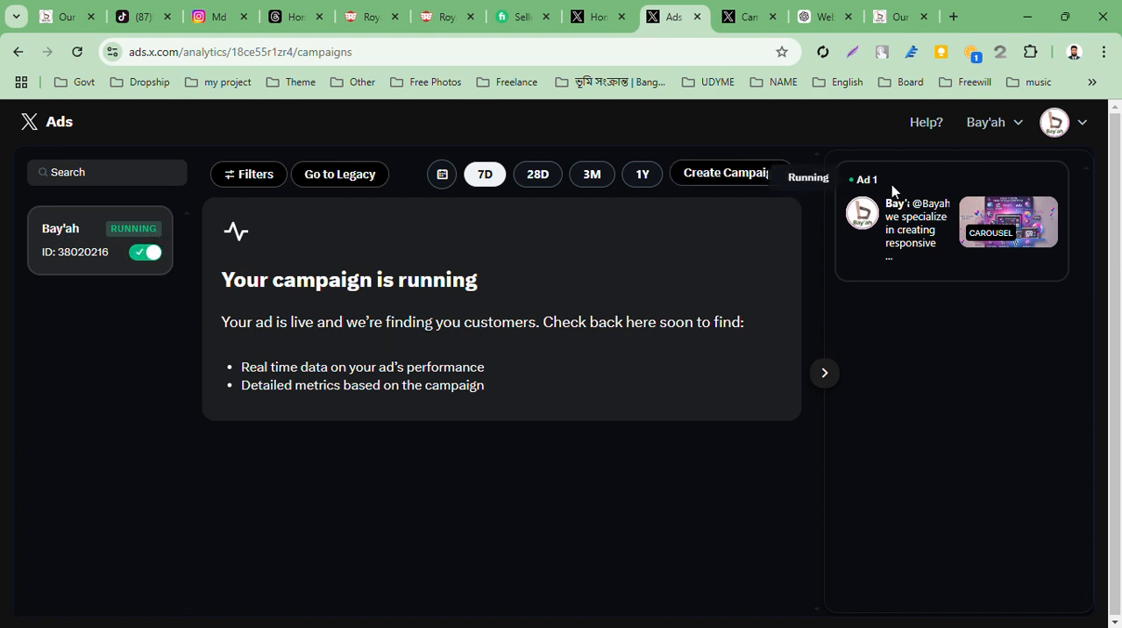
# Collapse the ad preview pane beside the campaign overview and open the Bay'ah account options
pyautogui.click(820, 374)
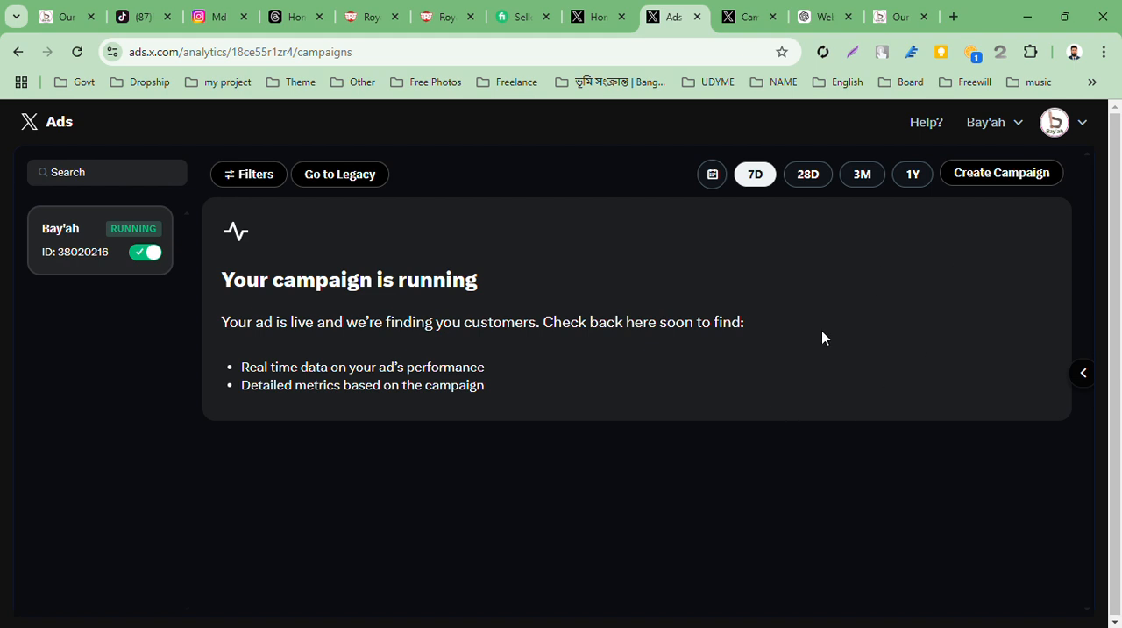
pyautogui.click(1016, 131)
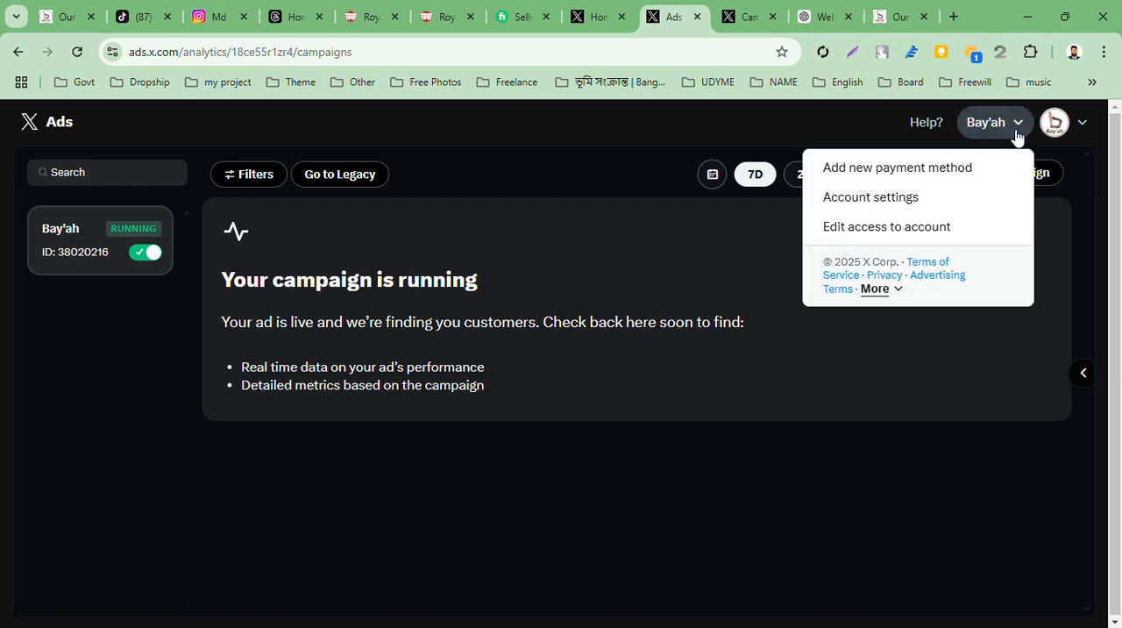
# Open the reporting dashboard in the other X Ads tab and examine the Bay'ah campaign's status, spend, budget and results columns
pyautogui.click(756, 13)
pyautogui.click(36, 133)
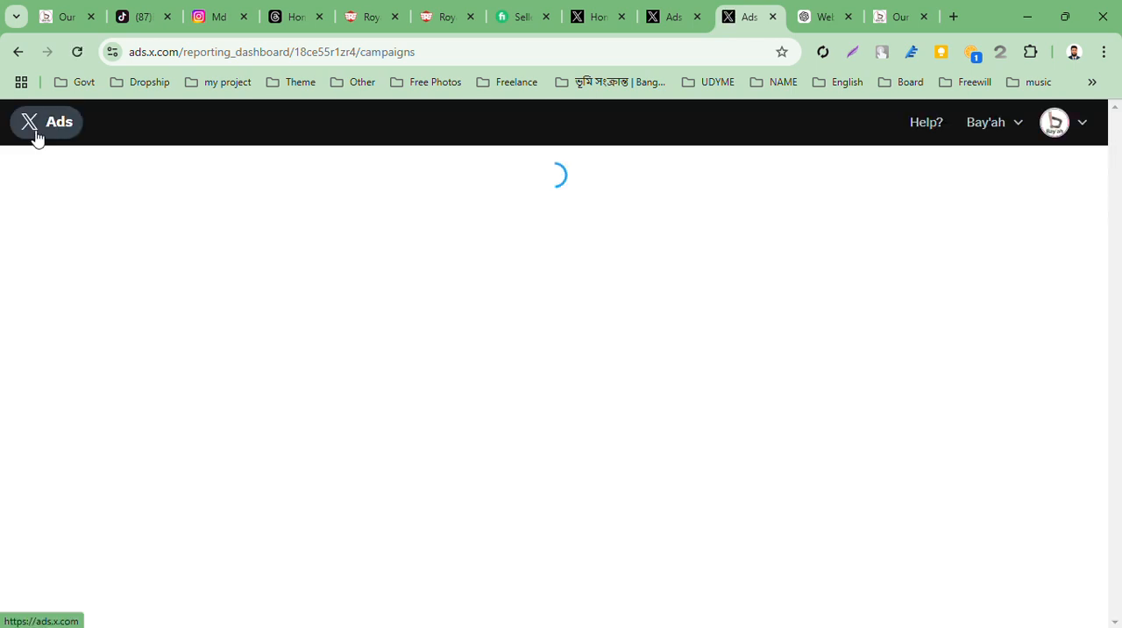
pyautogui.scroll(-3, 158, 356)
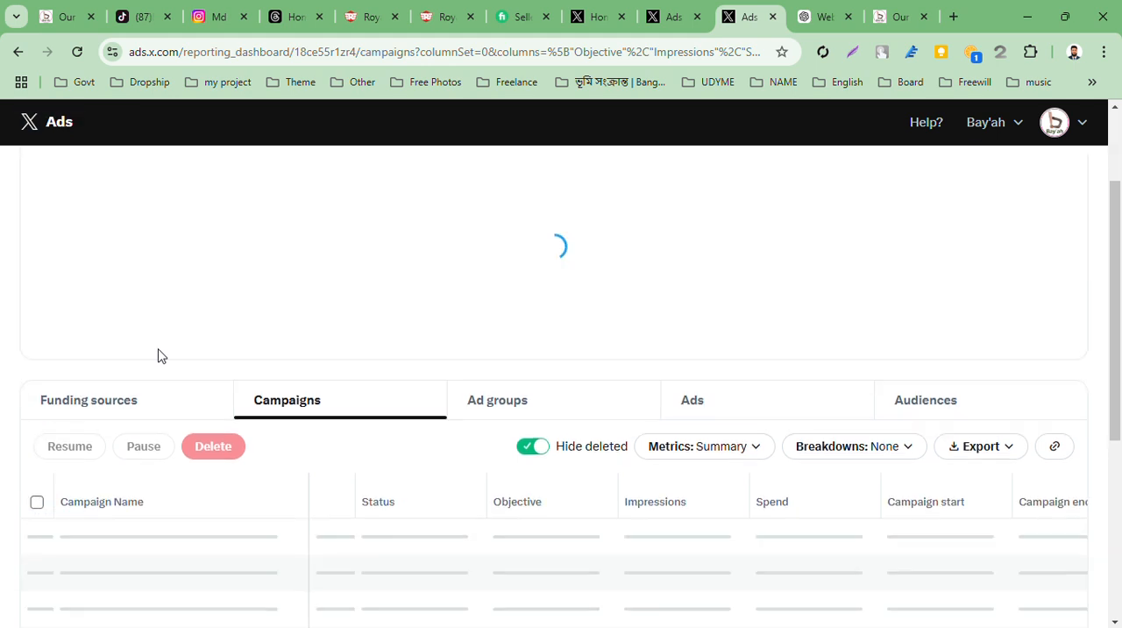
pyautogui.moveTo(265, 507)
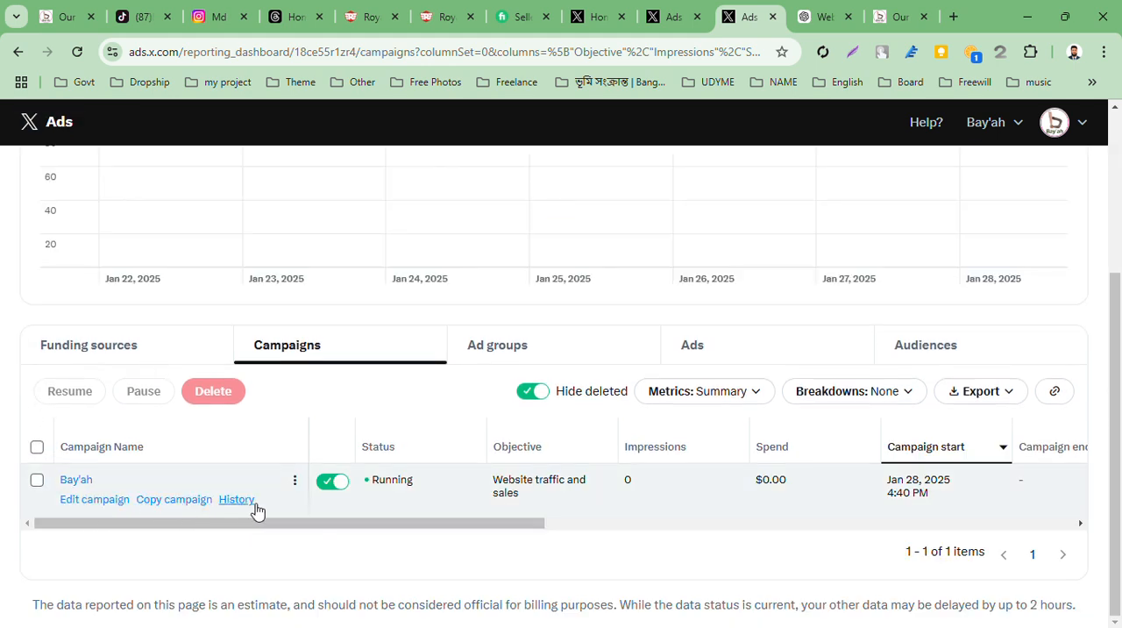
pyautogui.hscroll(3, 675, 496)
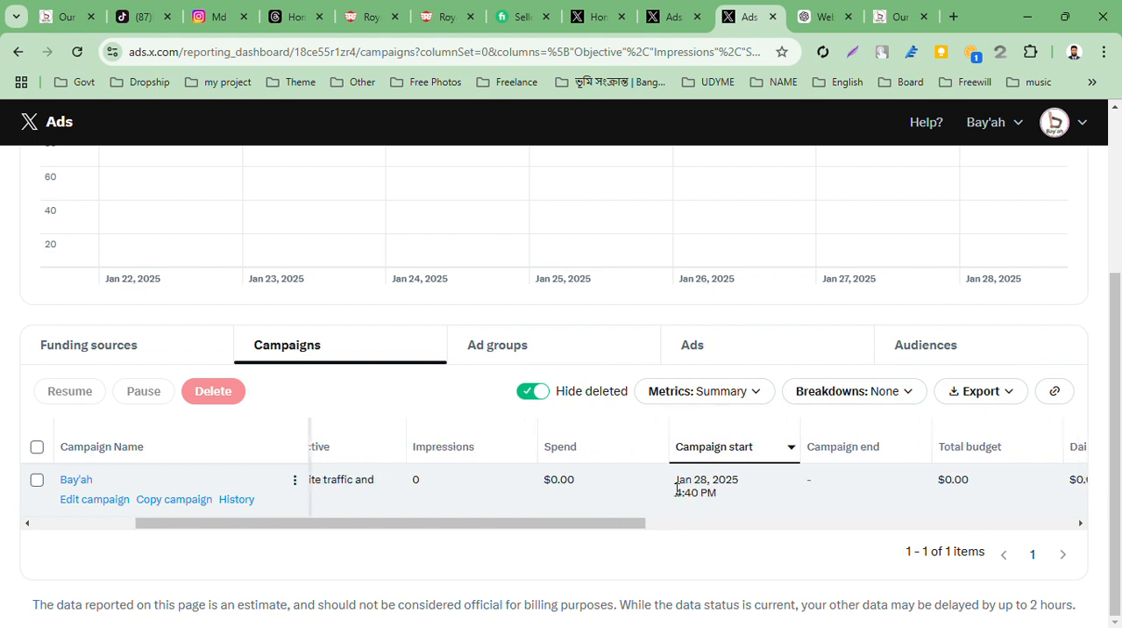
pyautogui.hscroll(5, 675, 496)
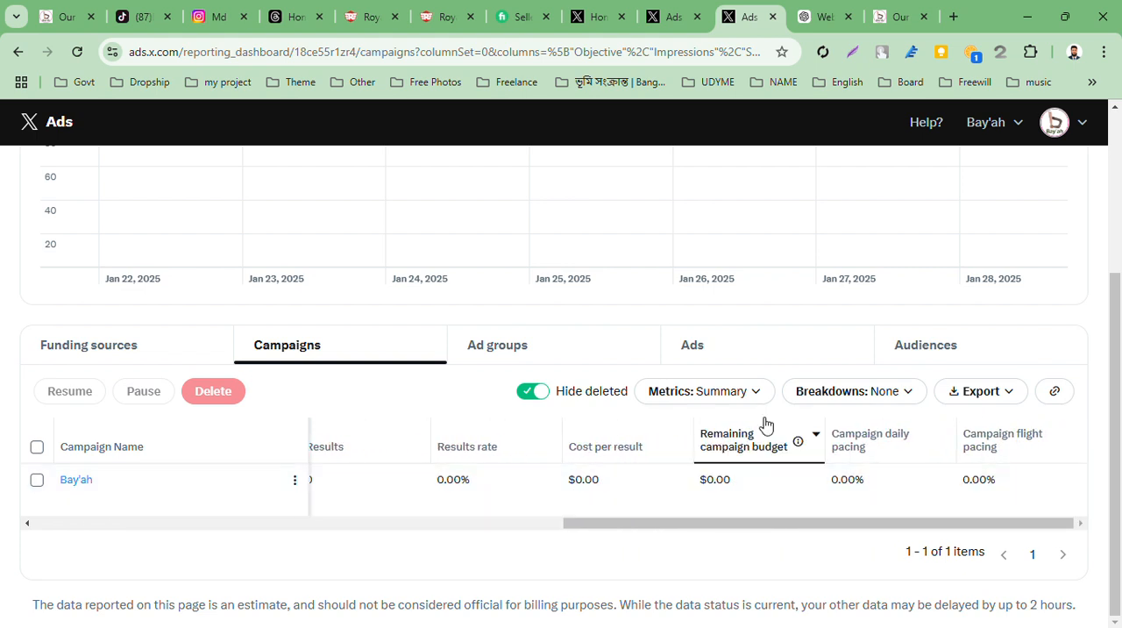